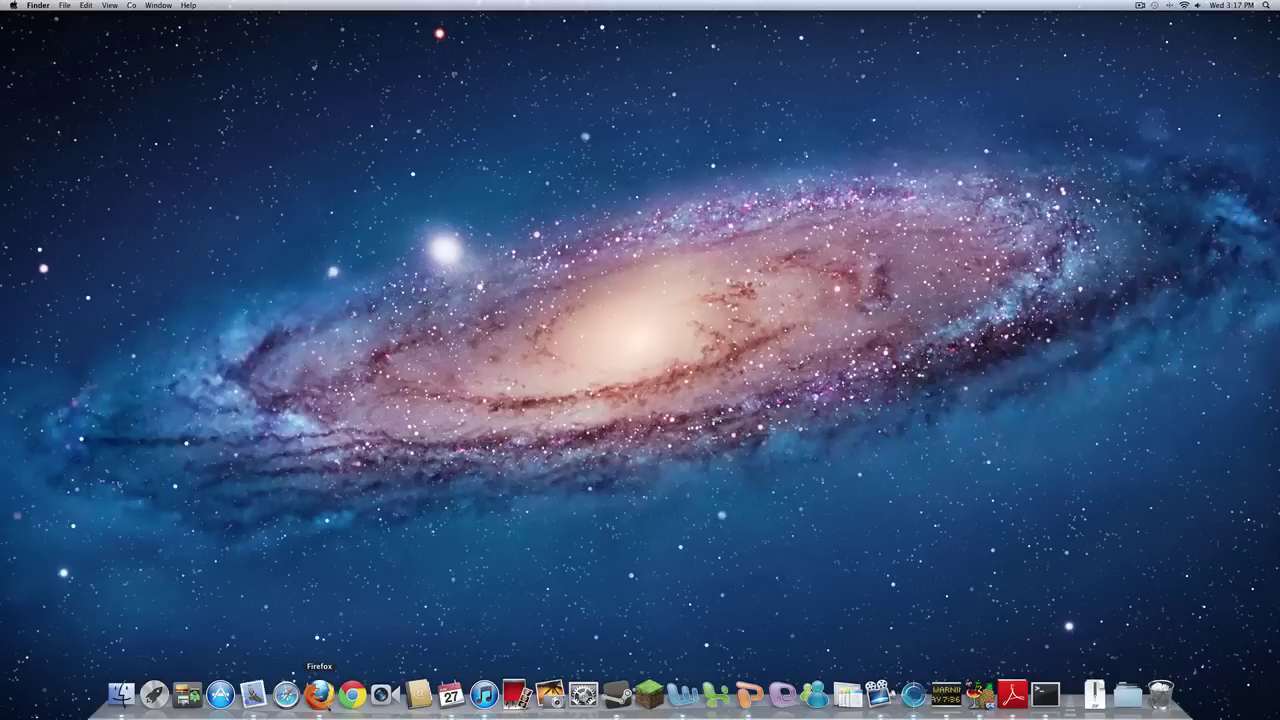
Open Firefox and go to canihostaminecraftserver.com.
{"action": "left_click", "coordinate": [319, 692]}
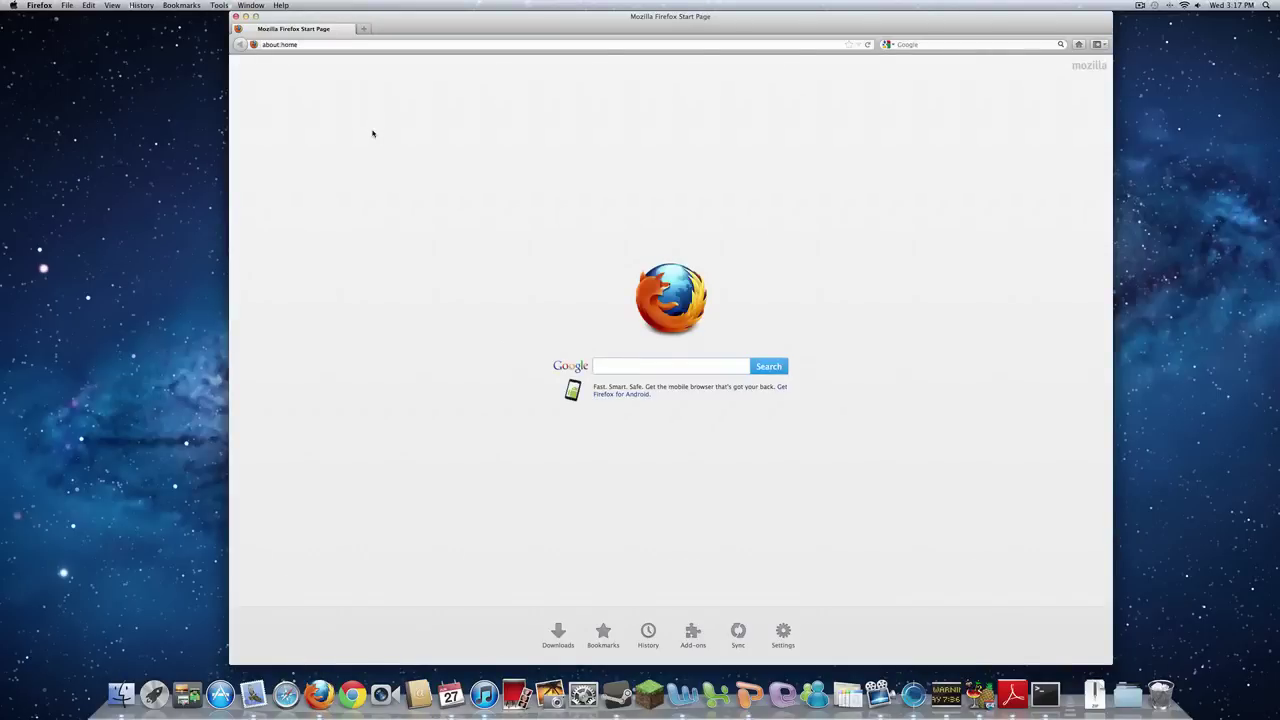
{"action": "left_click", "coordinate": [437, 44]}
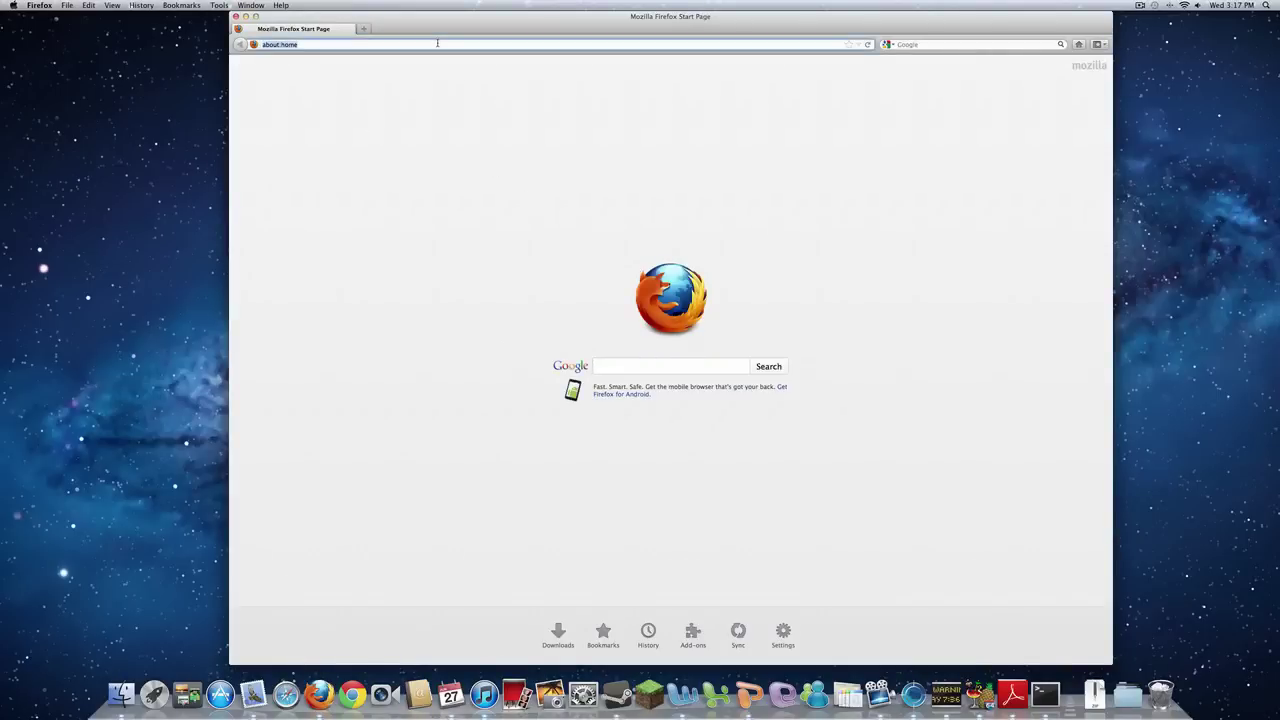
{"action": "type", "text": "car"}
{"action": "type", "text": "ihostaminecraftser"}
{"action": "type", "text": "ver.com"}
{"action": "key", "text": "Return"}
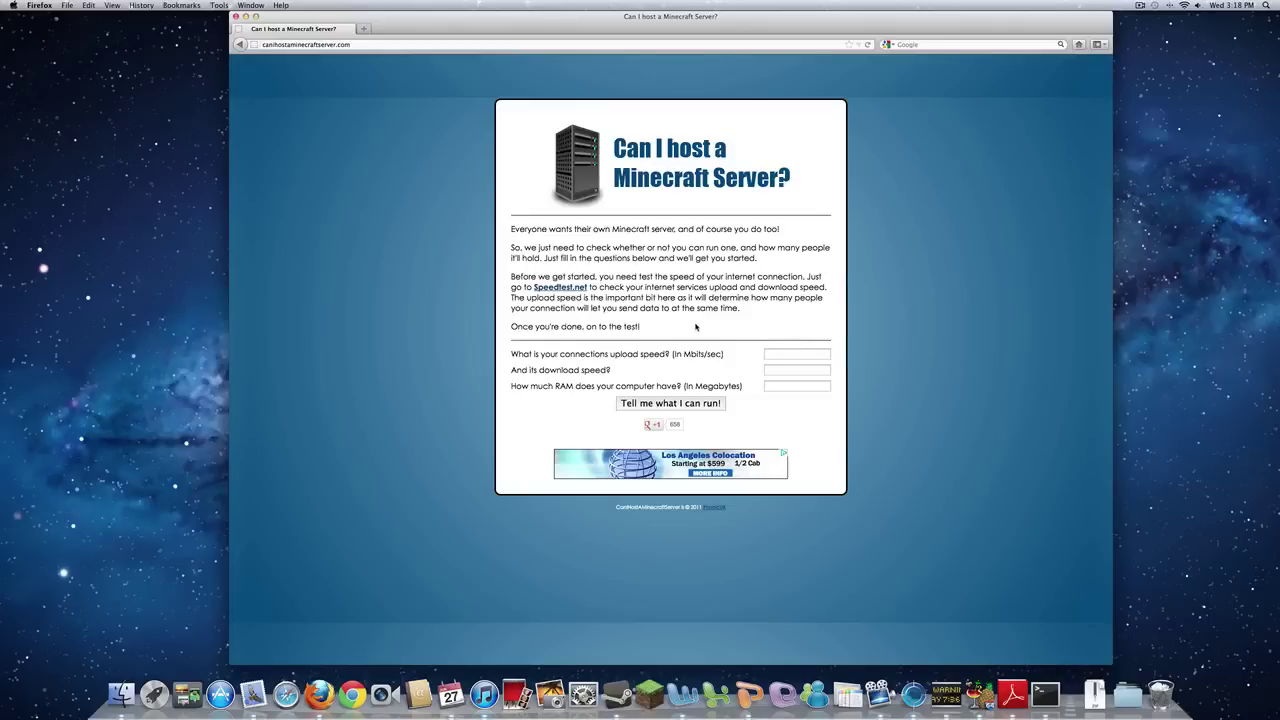
Open the page's Speedtest.net link in a new tab and test the internet connection speed there.
{"action": "left_click", "coordinate": [770, 352]}
{"action": "right_click", "coordinate": [571, 288]}
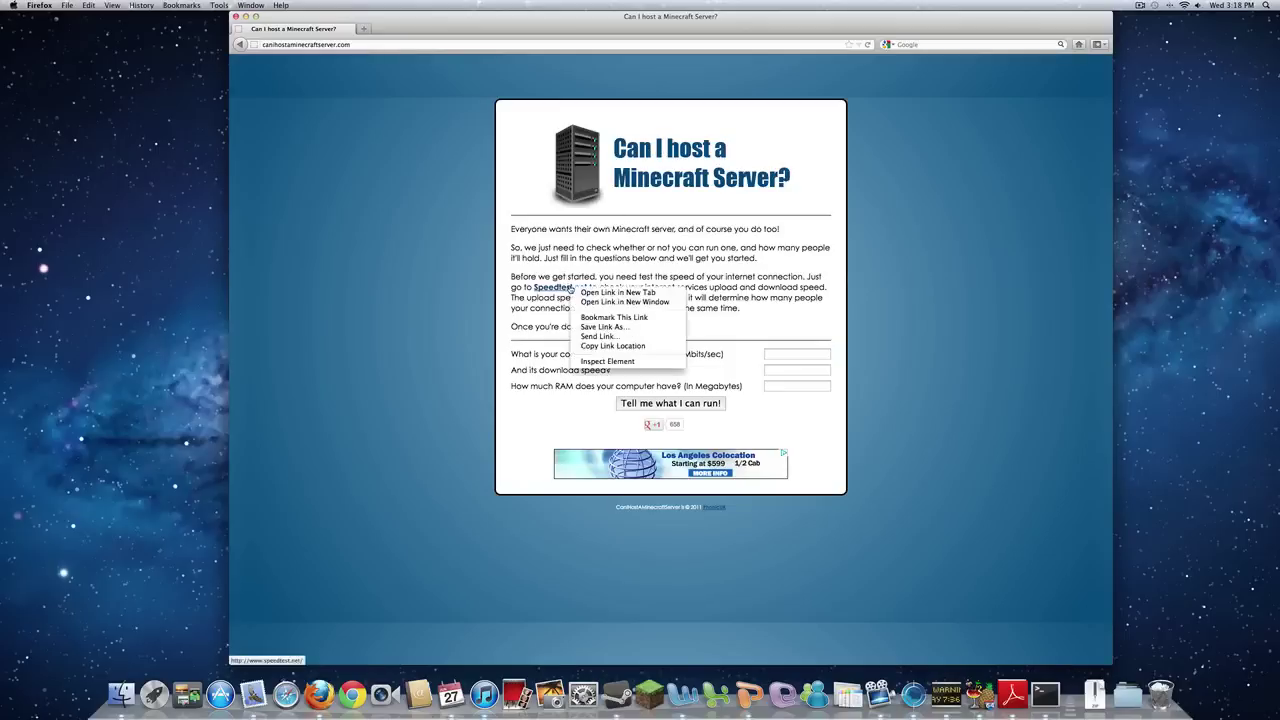
{"action": "left_click", "coordinate": [612, 292]}
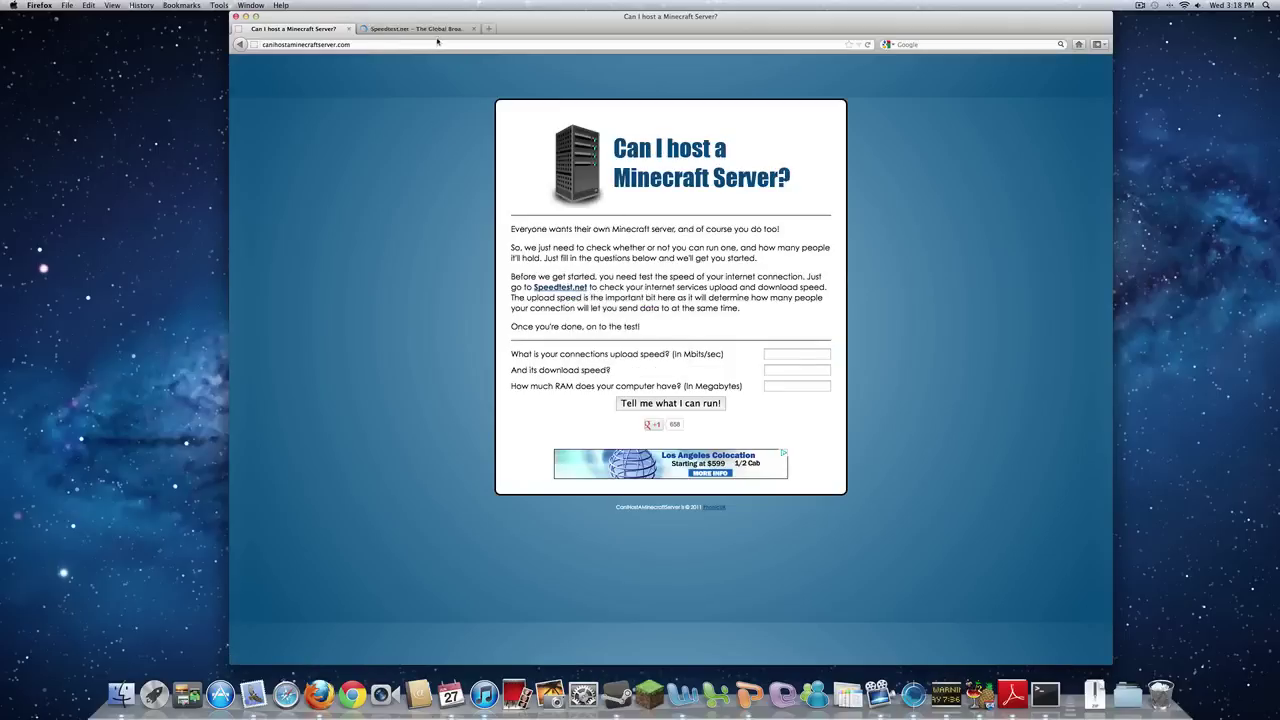
{"action": "left_click", "coordinate": [425, 28]}
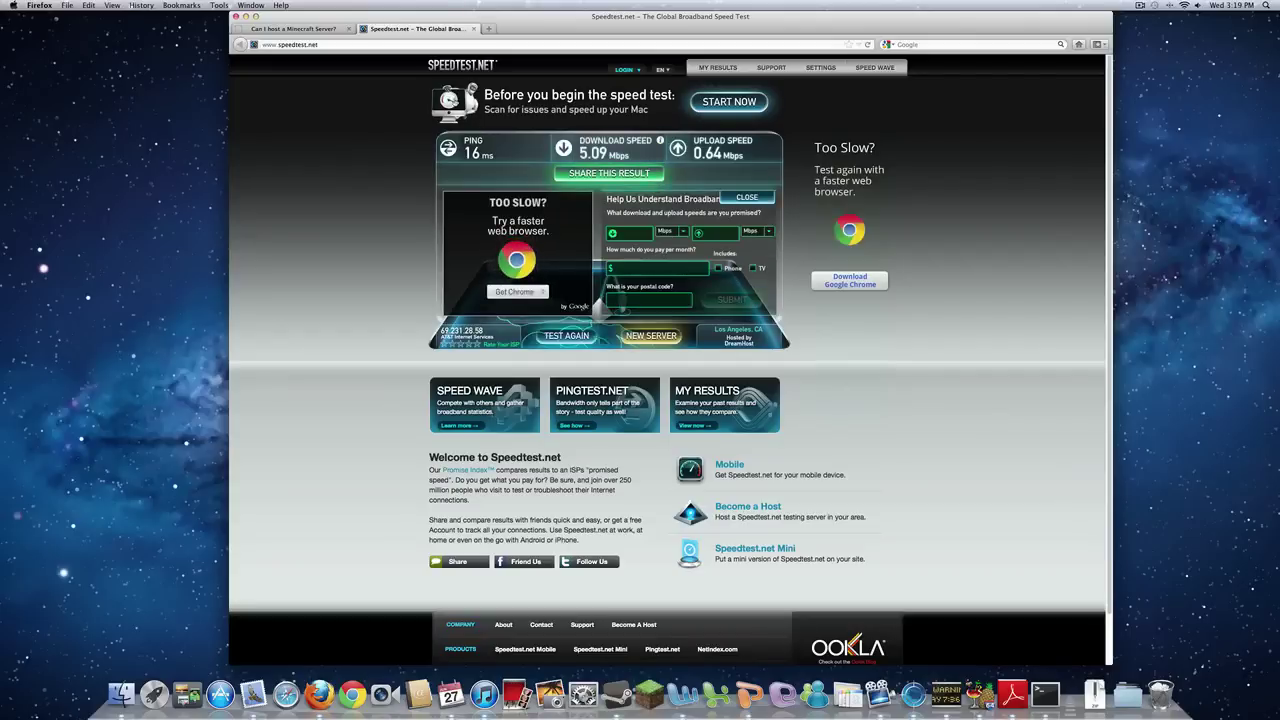
Enter 0.64 Mbits/sec as the connection's upload speed in the Minecraft server hosting form, using the Speedtest.net result.
{"action": "left_click", "coordinate": [334, 29]}
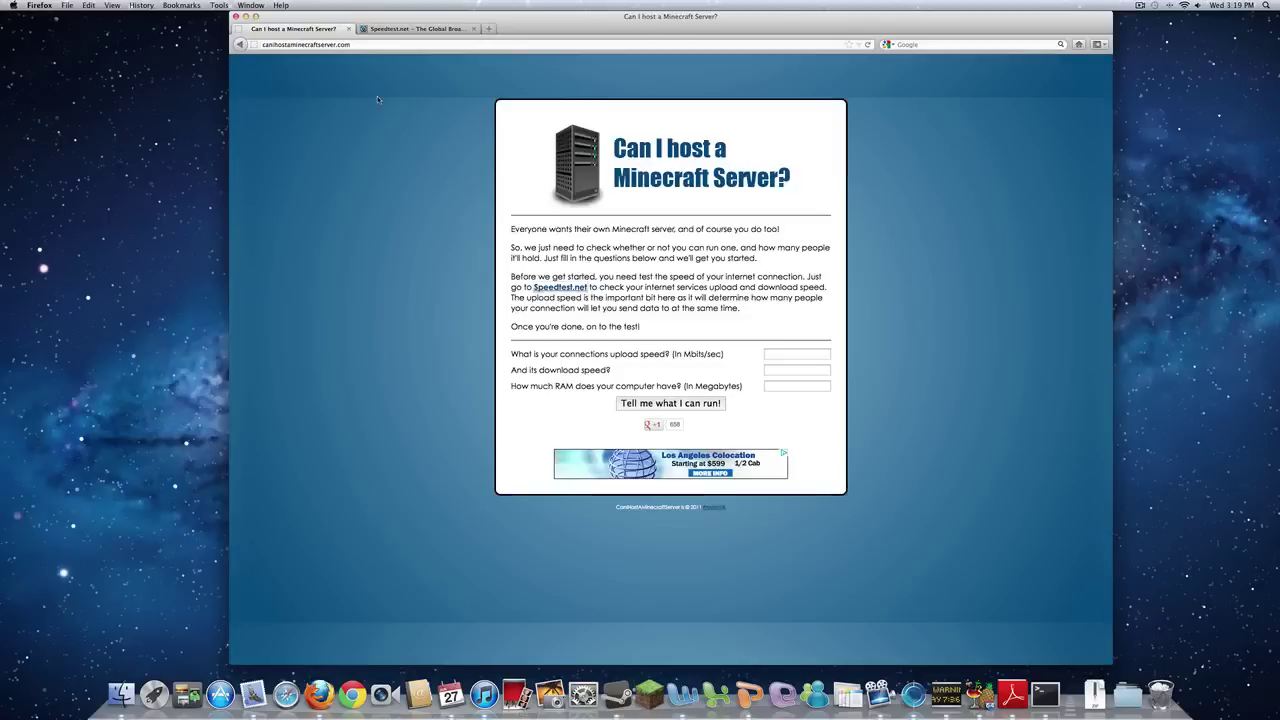
{"action": "left_click", "coordinate": [378, 28]}
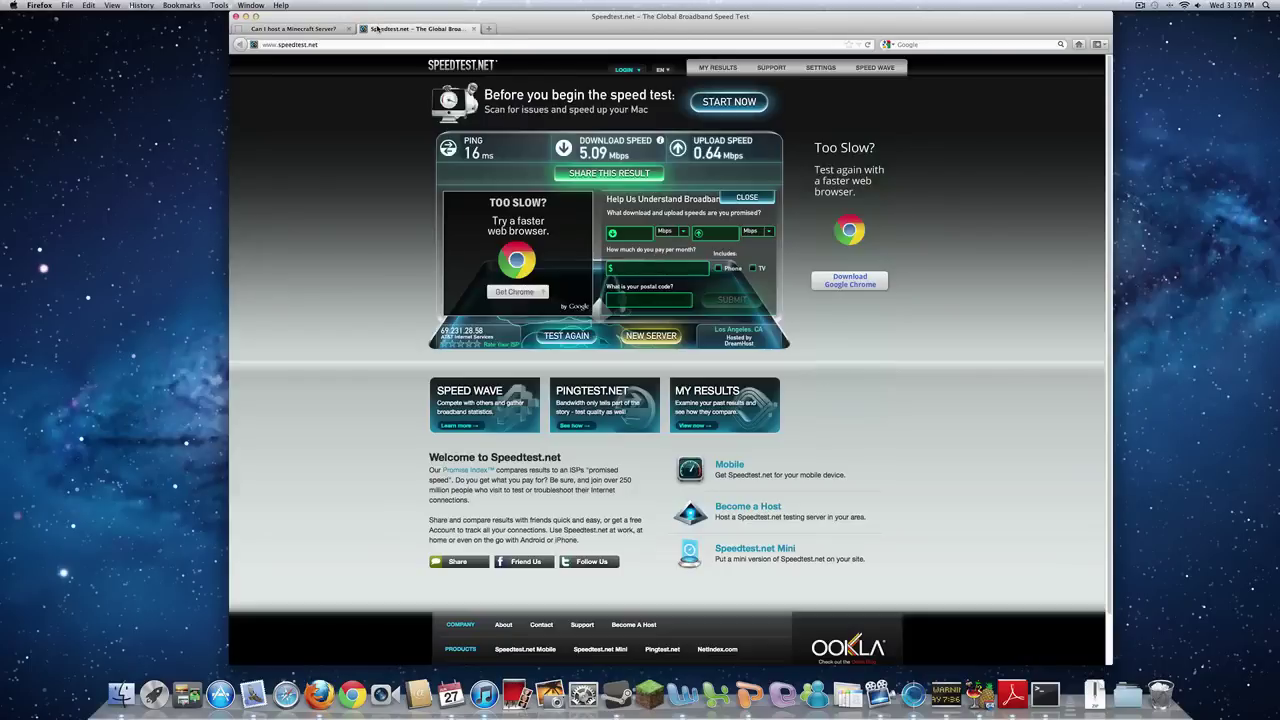
{"action": "left_click", "coordinate": [320, 29]}
{"action": "left_click", "coordinate": [773, 353]}
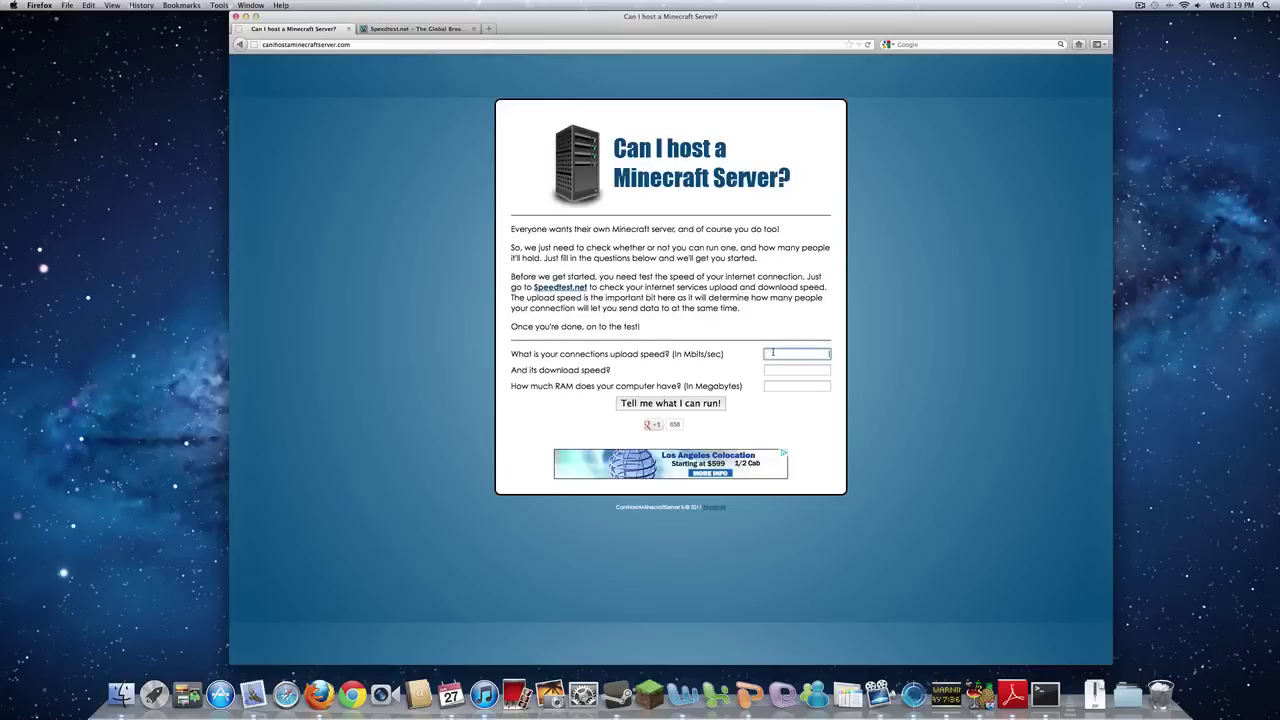
{"action": "type", "text": "0.64"}
Check the Speedtest.net result again and enter 5.09 as the download speed in the hosting form.
{"action": "left_click", "coordinate": [390, 29]}
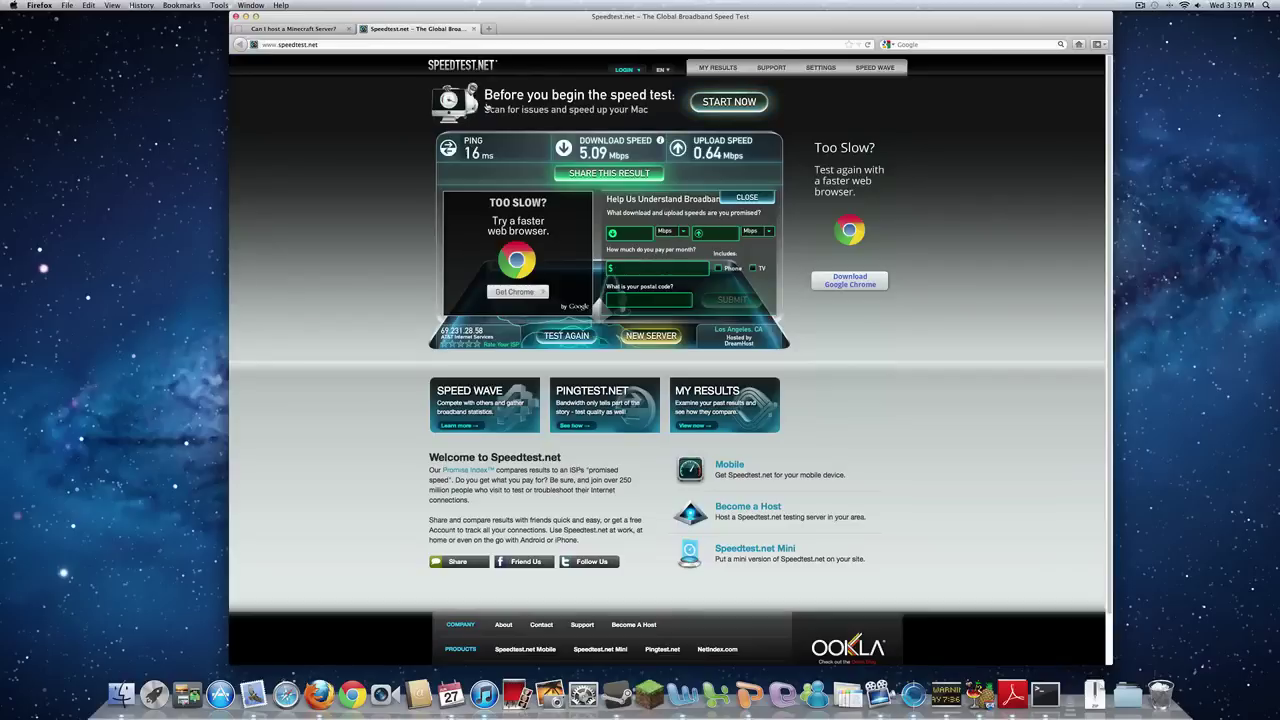
{"action": "left_click", "coordinate": [335, 29]}
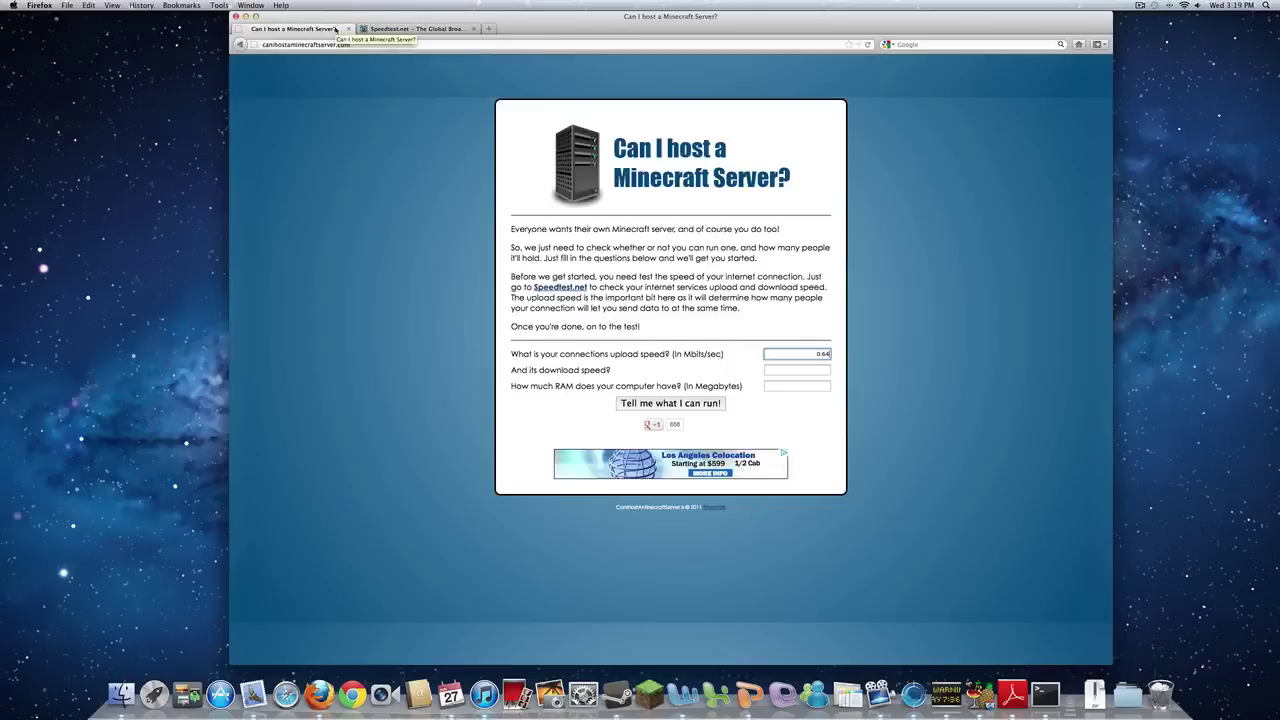
{"action": "left_click", "coordinate": [771, 369]}
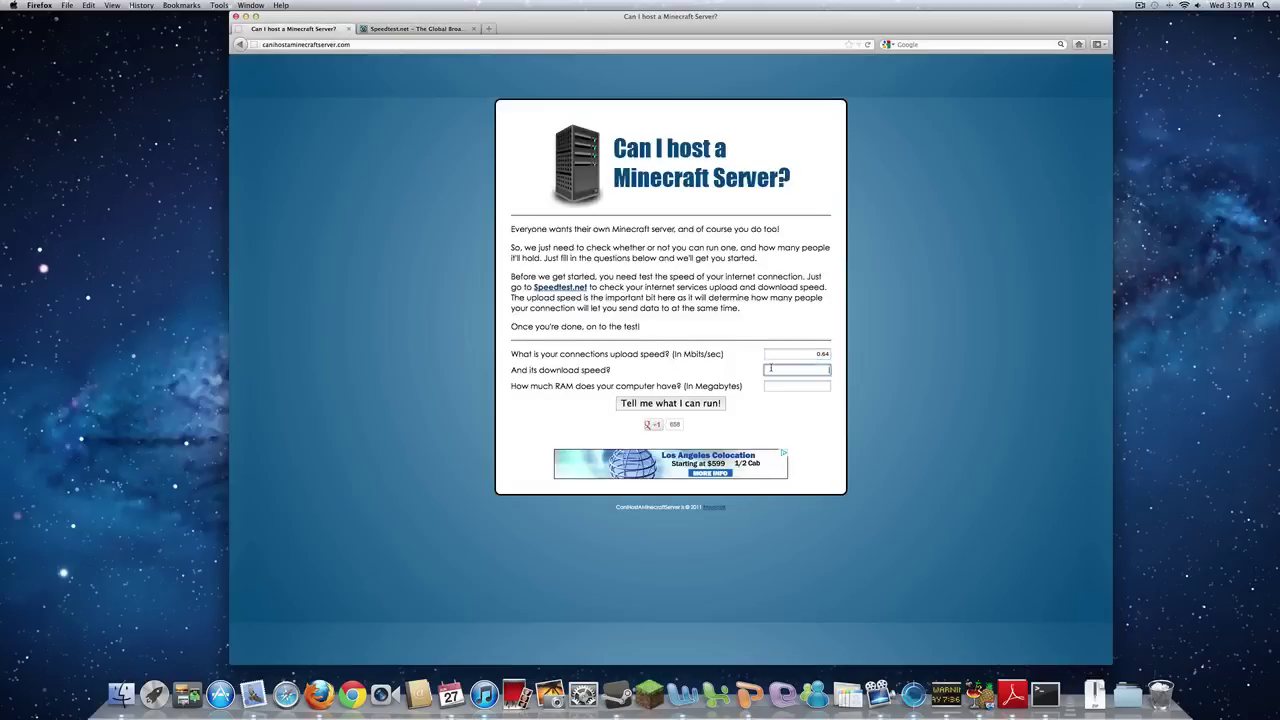
{"action": "type", "text": "5.09"}
Look up the computer's installed memory in About This Mac, then close that window.
{"action": "left_click", "coordinate": [13, 5]}
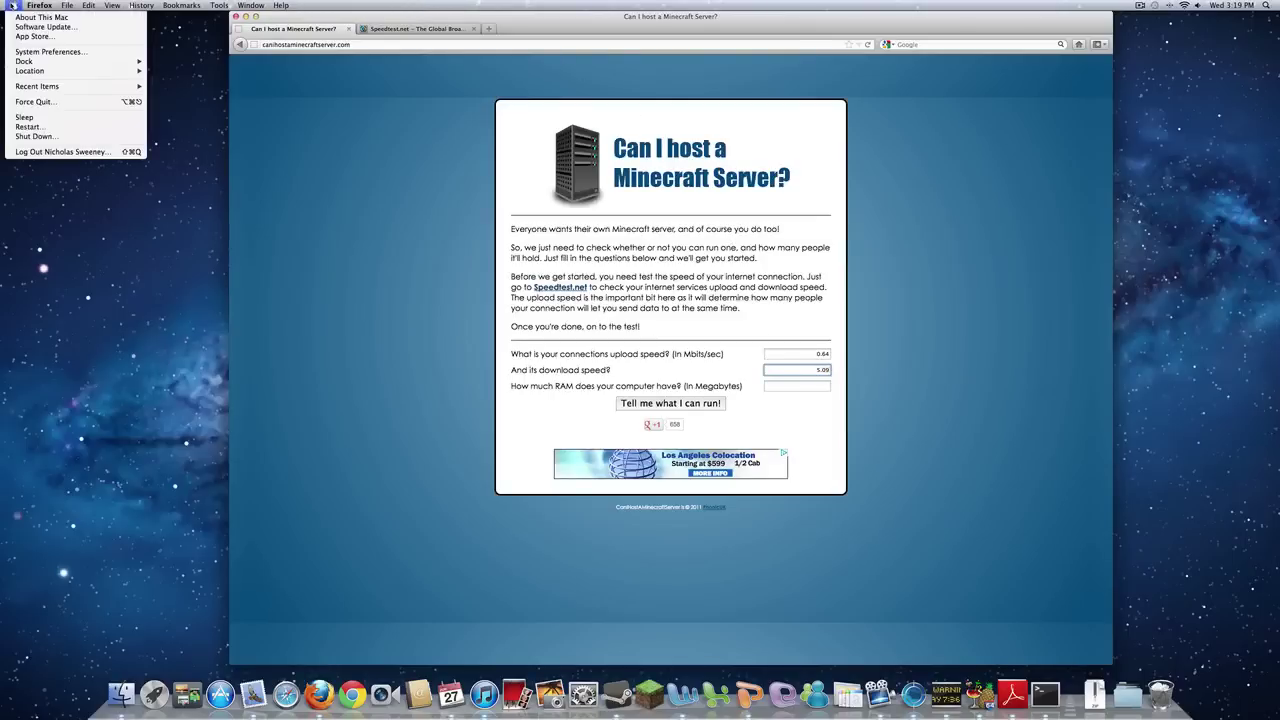
{"action": "left_click", "coordinate": [81, 18]}
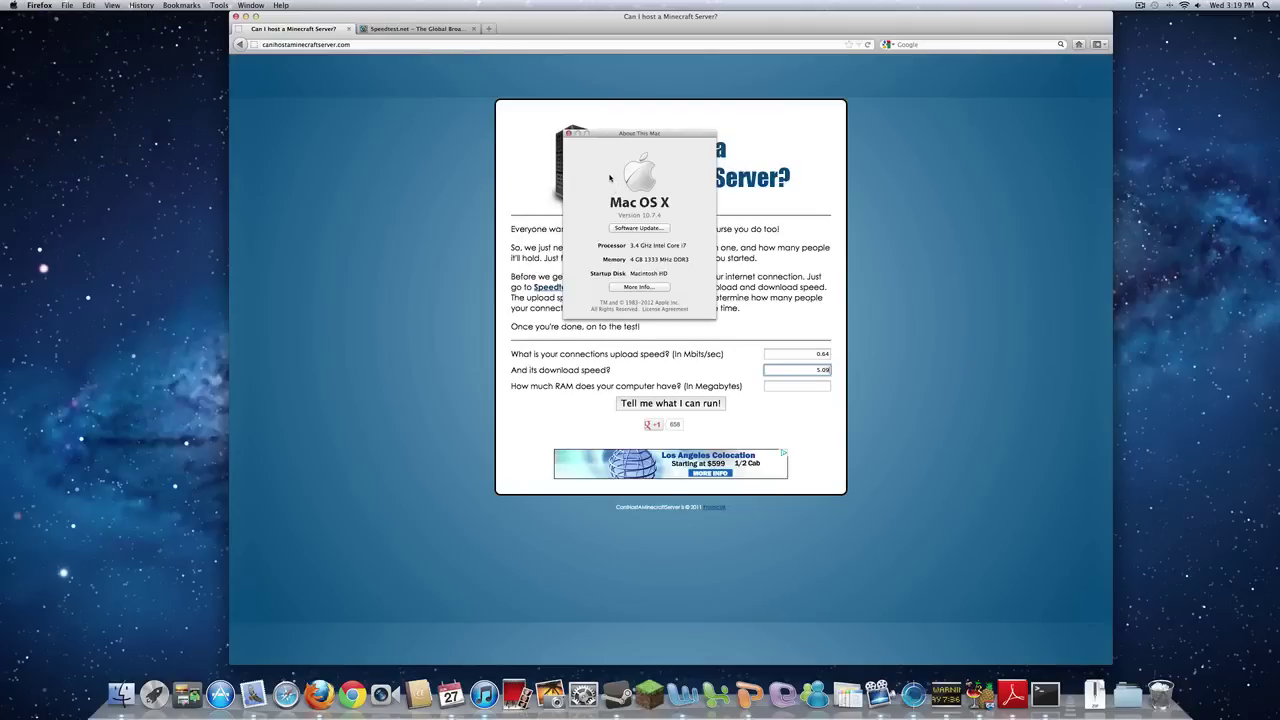
{"action": "left_click", "coordinate": [592, 218]}
{"action": "key", "text": "super+w"}
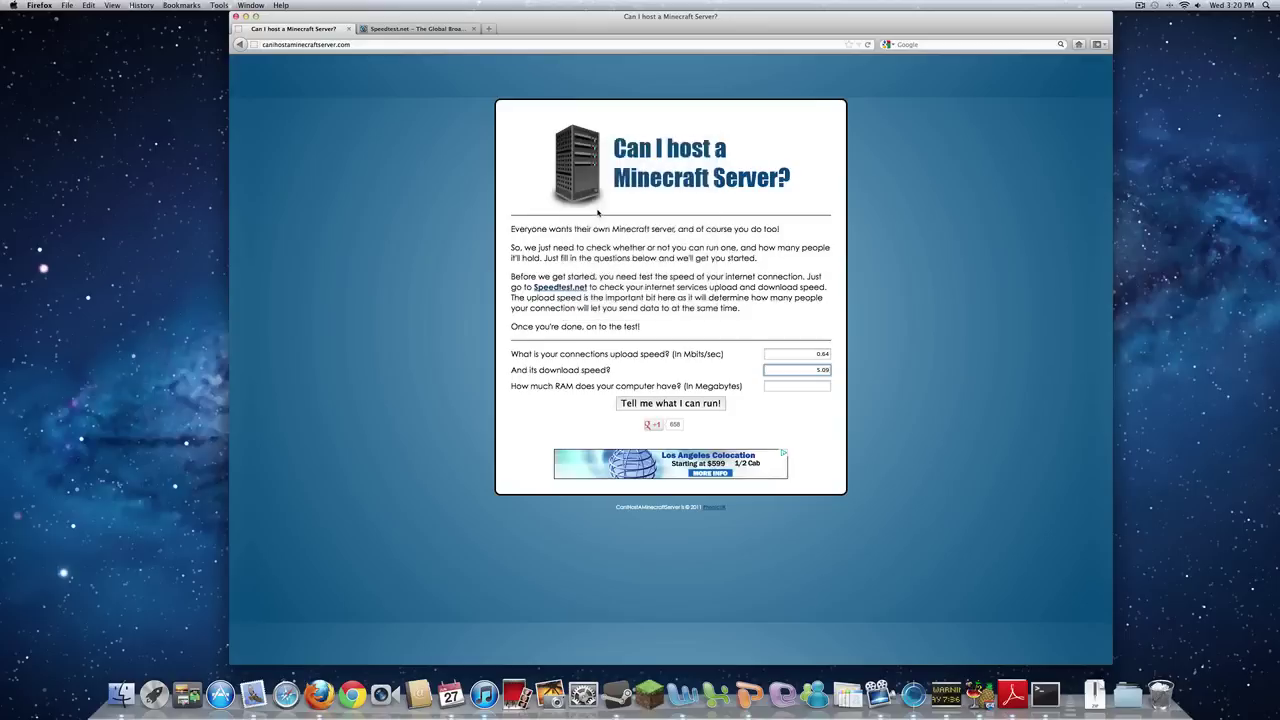
Enter 4096 megabytes of RAM, submit the hosting form and dismiss the result.
{"action": "left_click", "coordinate": [800, 385]}
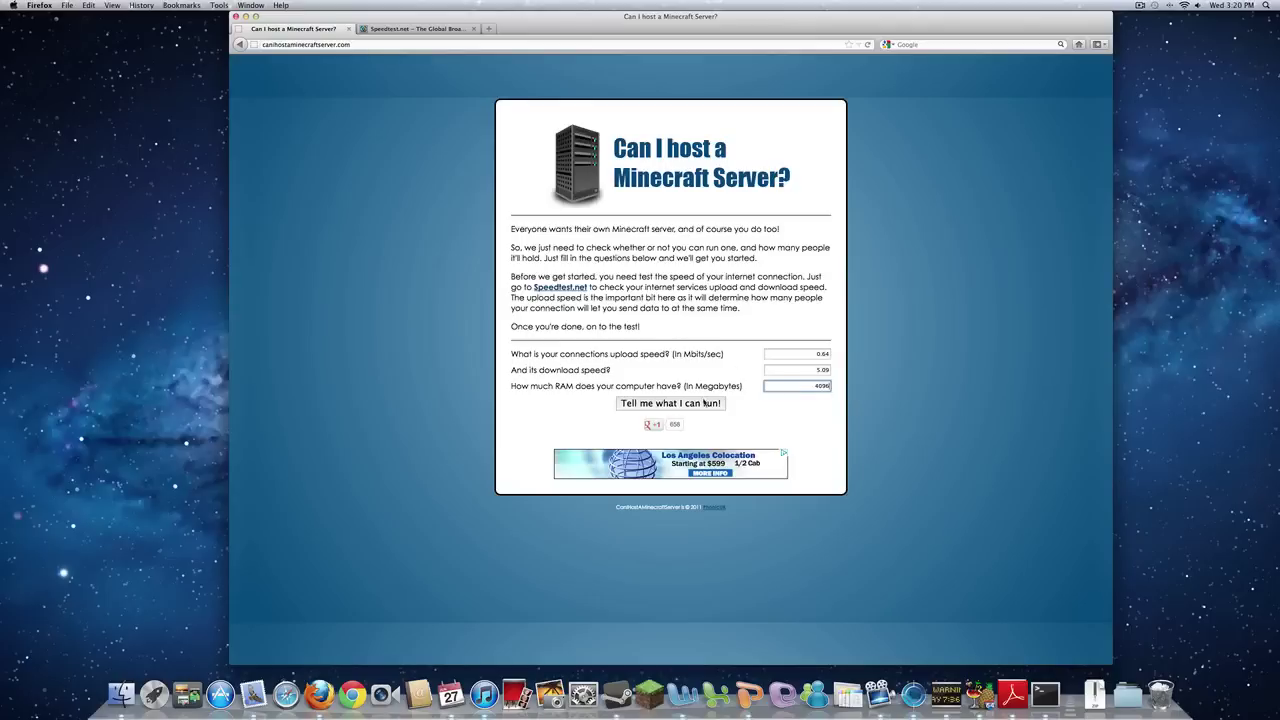
{"action": "left_click", "coordinate": [705, 402]}
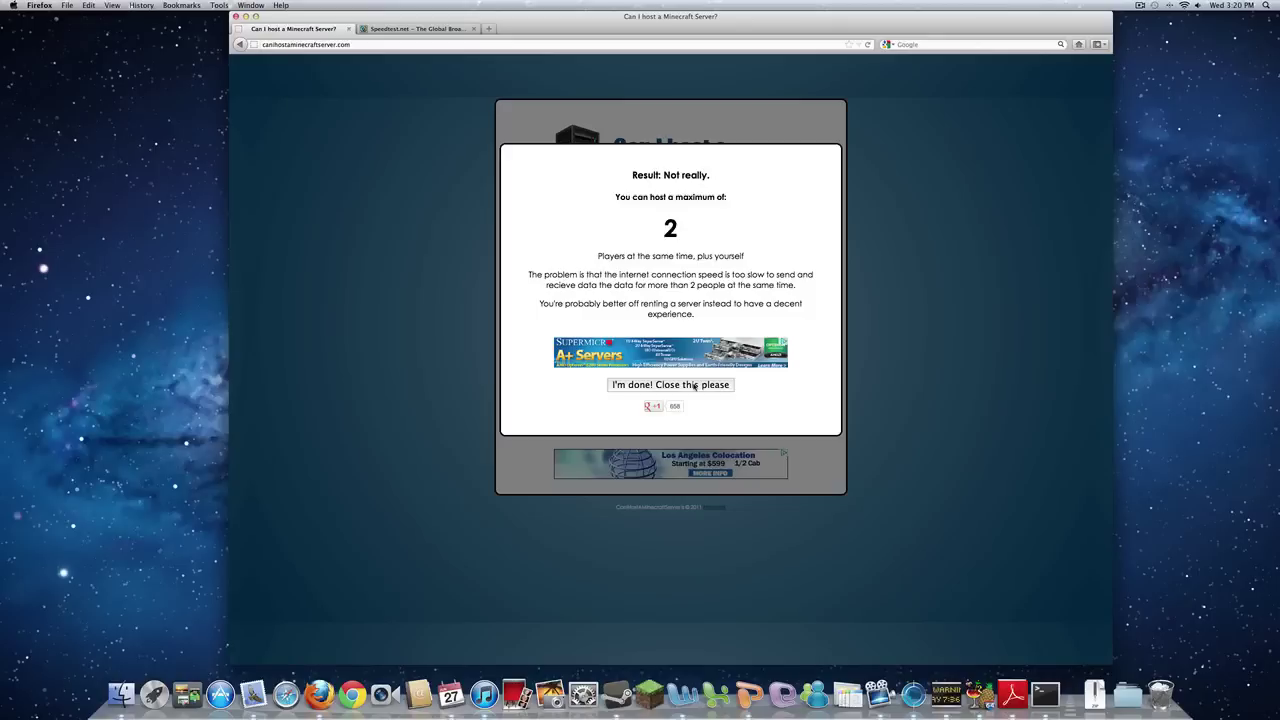
{"action": "left_click", "coordinate": [695, 386]}
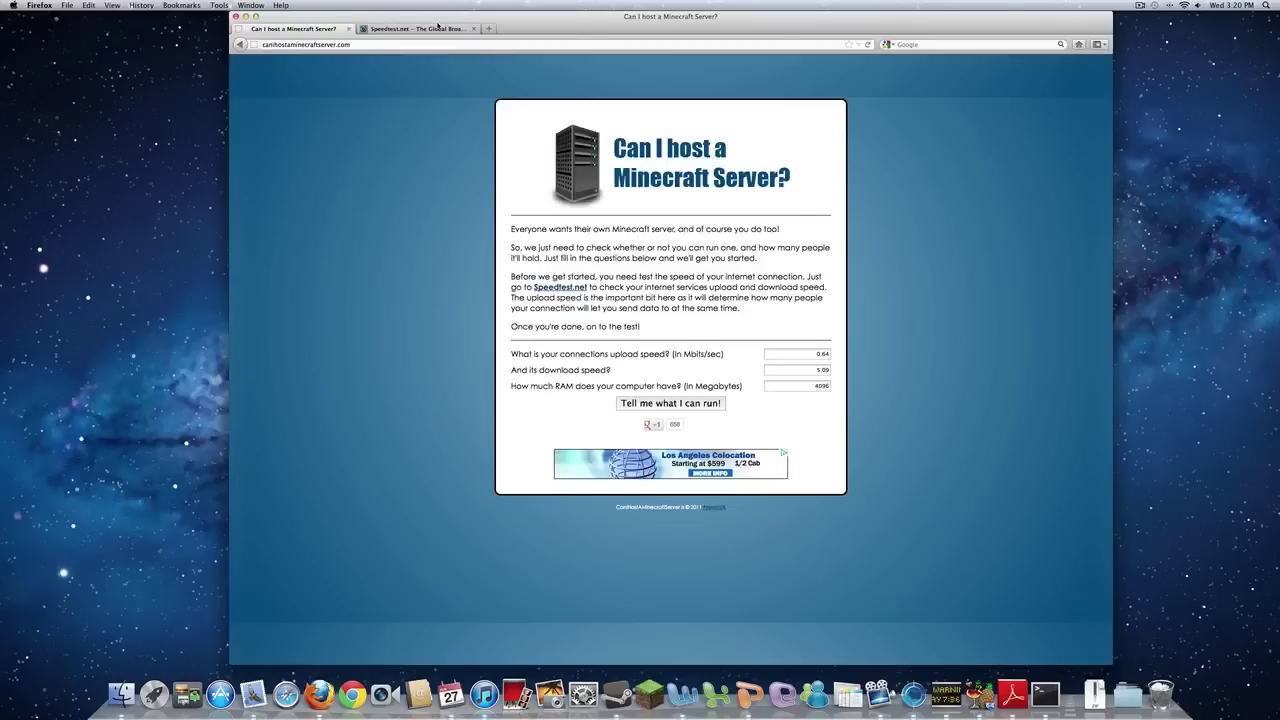
Close the Speedtest.net tab and go to minecraft.net in the remaining tab.
{"action": "left_click", "coordinate": [440, 28]}
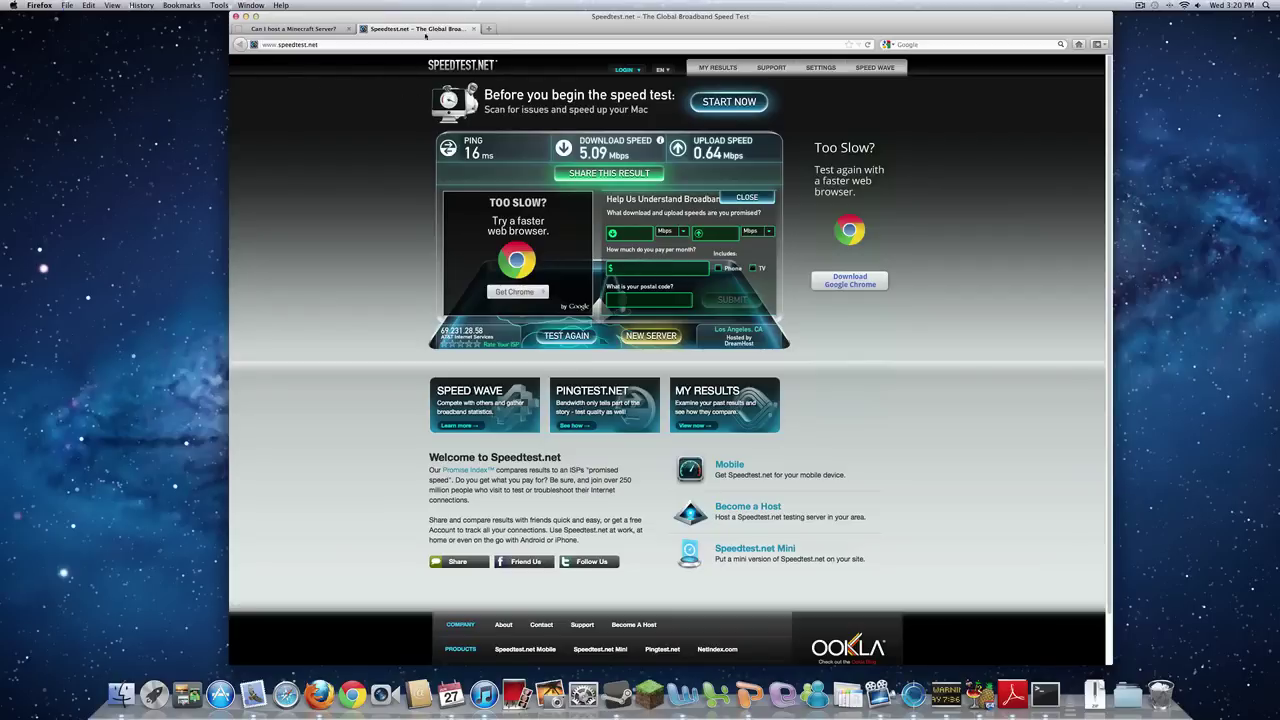
{"action": "left_click", "coordinate": [474, 28]}
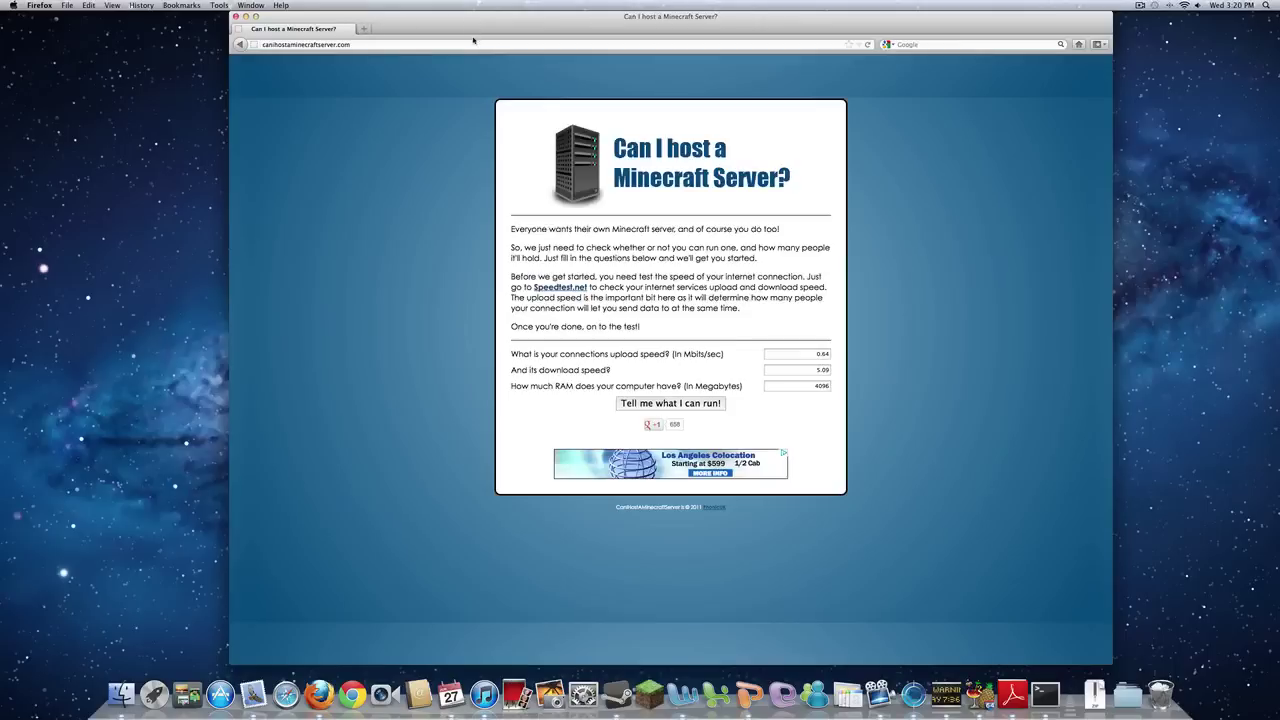
{"action": "left_click", "coordinate": [475, 42]}
{"action": "type", "text": "minecraft"}
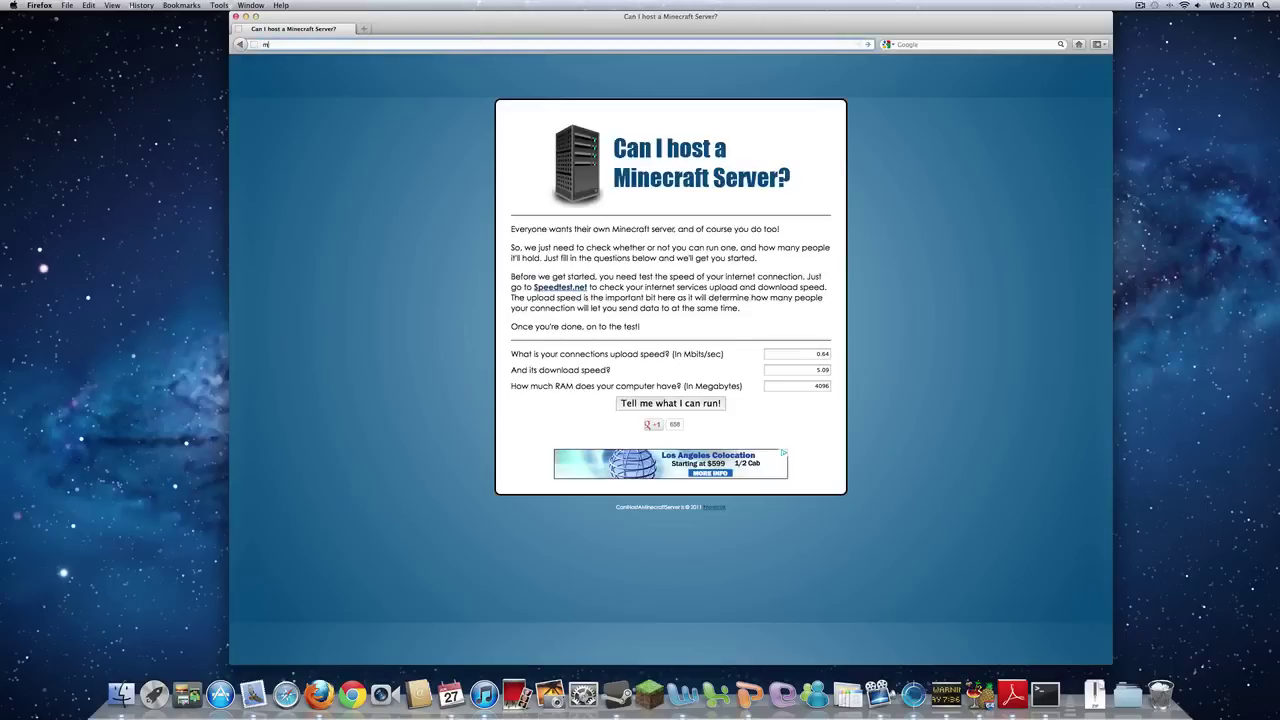
{"action": "type", "text": ".net"}
{"action": "key", "text": "Return"}
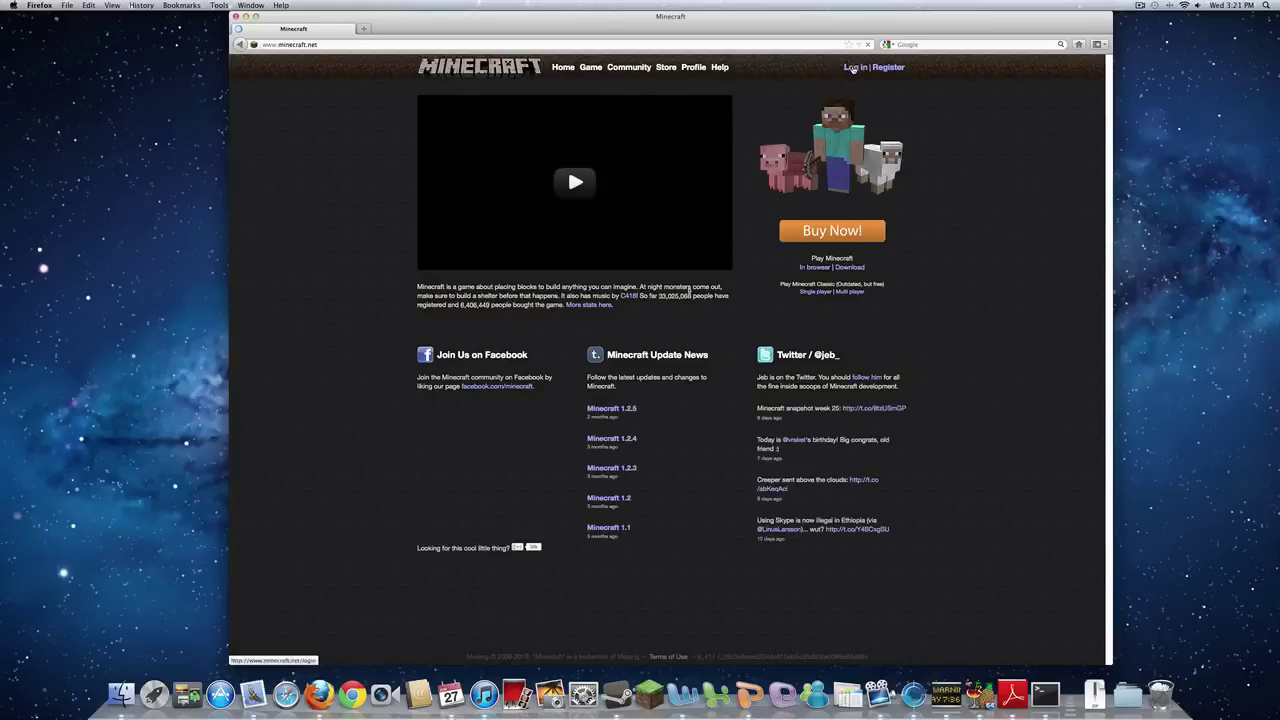
Log in to the Minecraft website with the account username and password.
{"action": "left_click", "coordinate": [853, 68]}
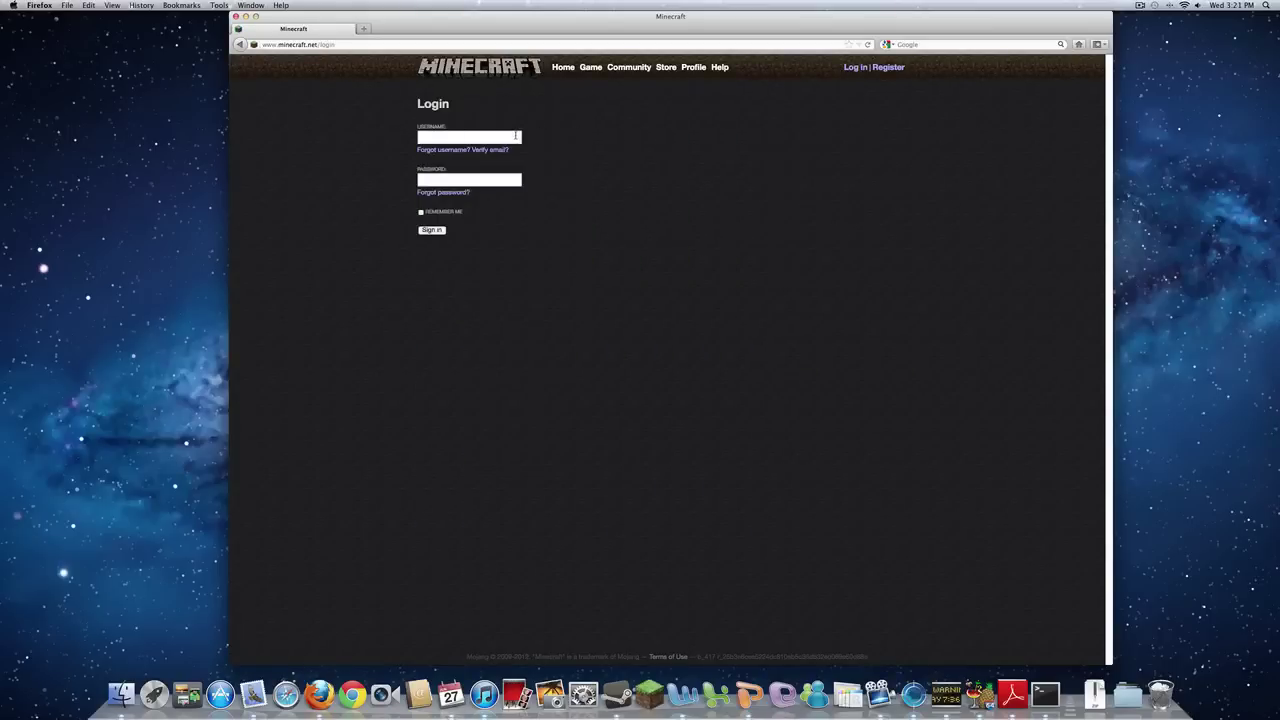
{"action": "left_click", "coordinate": [519, 136]}
{"action": "type", "text": "Agent9649"}
{"action": "key", "text": "Tab"}
{"action": "type", "text": "**"}
{"action": "key", "text": "Return"}
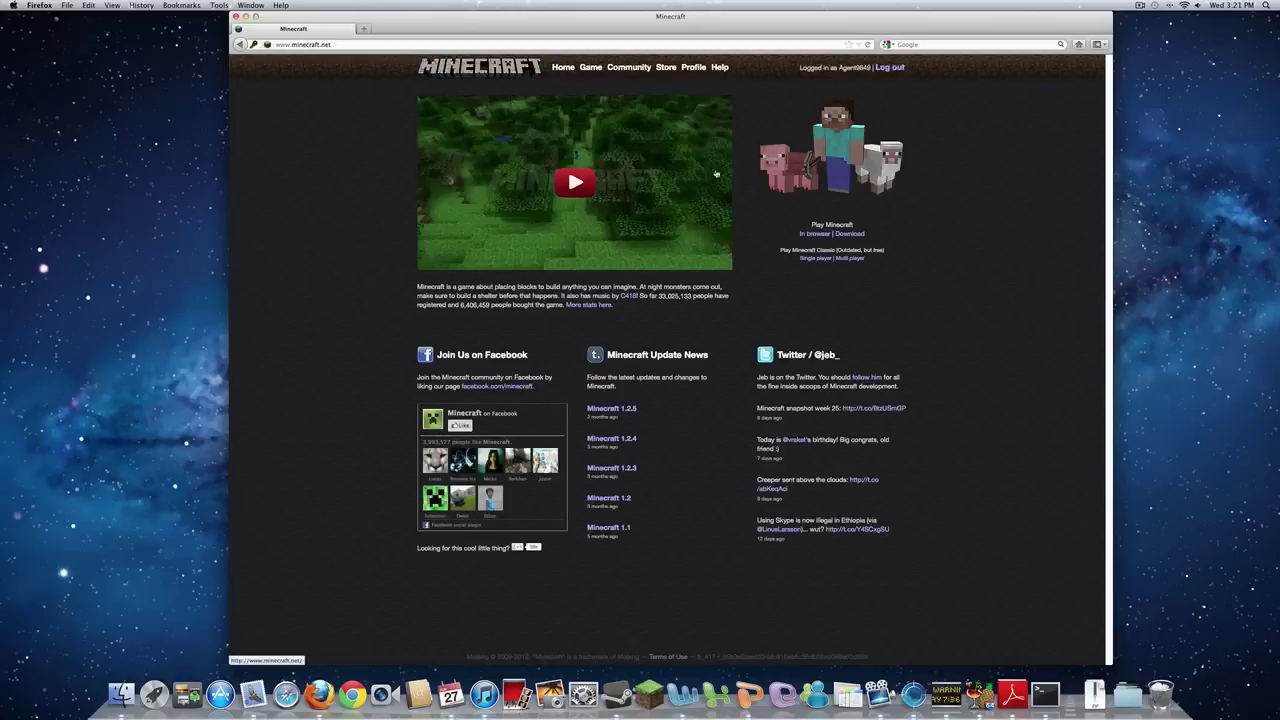
Download minecraft_server.jar from the Multiplayer Server section of the Minecraft download page and save the file.
{"action": "left_click", "coordinate": [840, 235]}
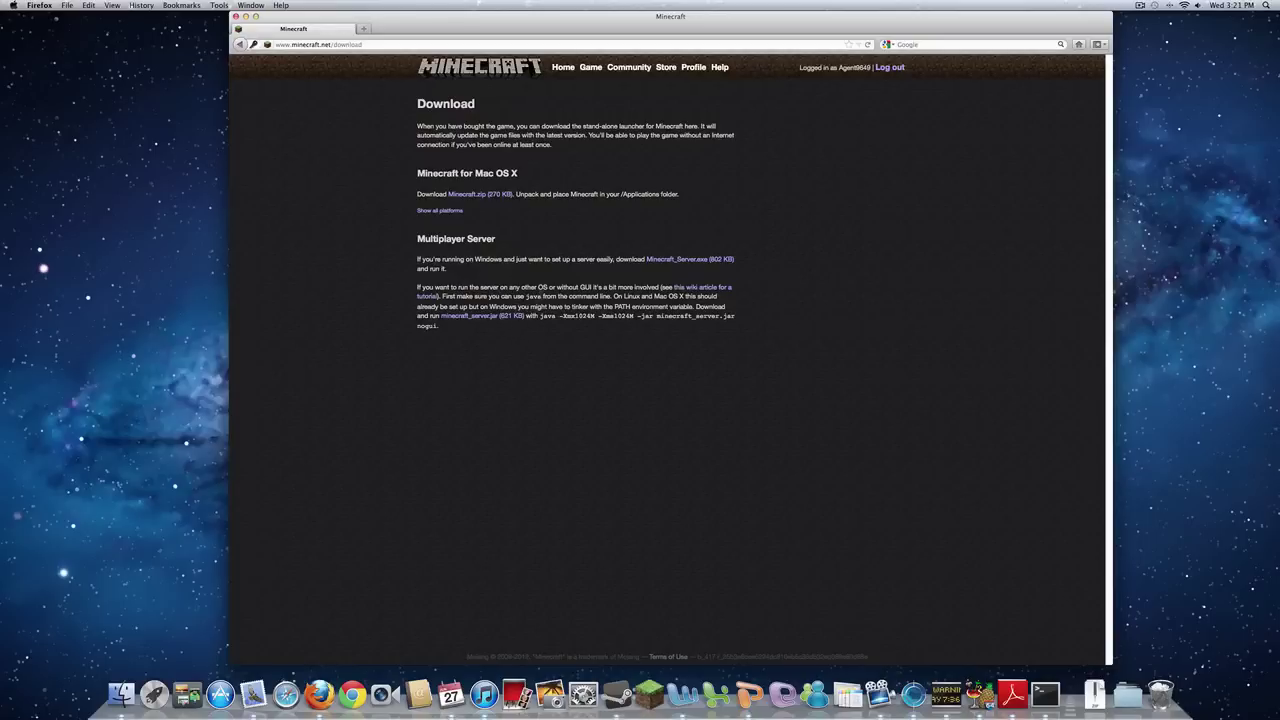
{"action": "left_click", "coordinate": [514, 318]}
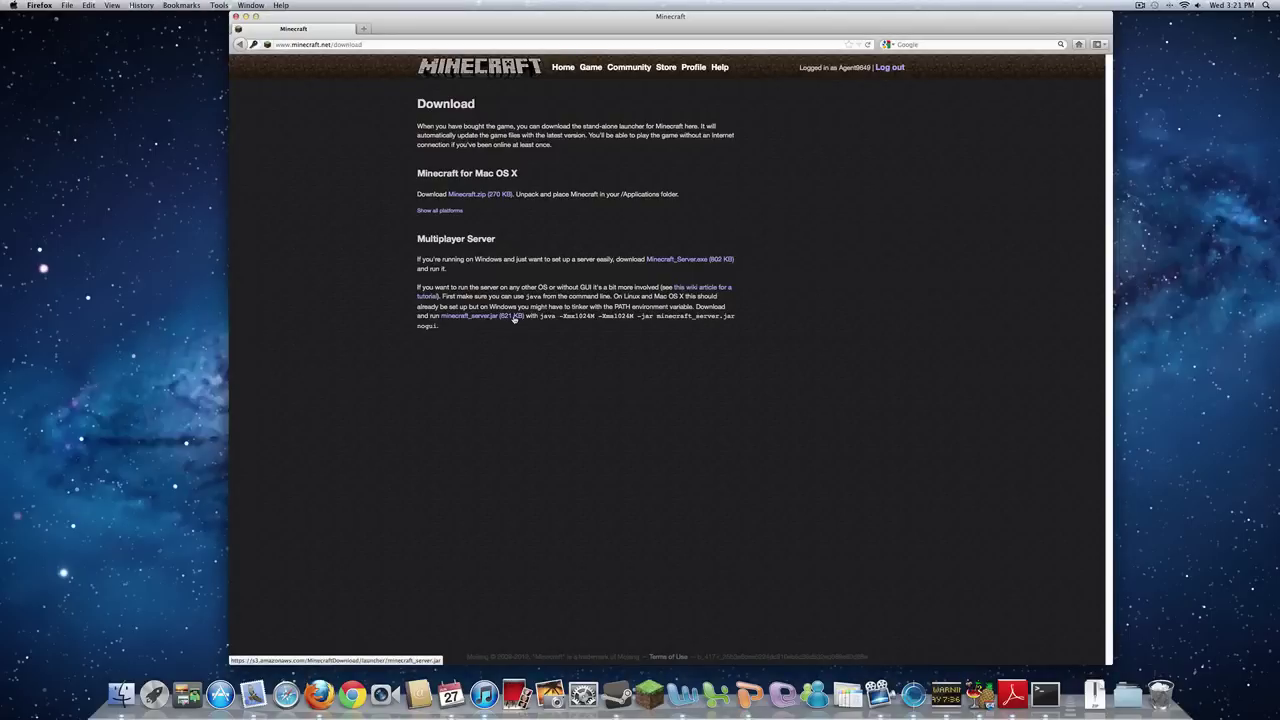
{"action": "key", "text": "ctrl+Up"}
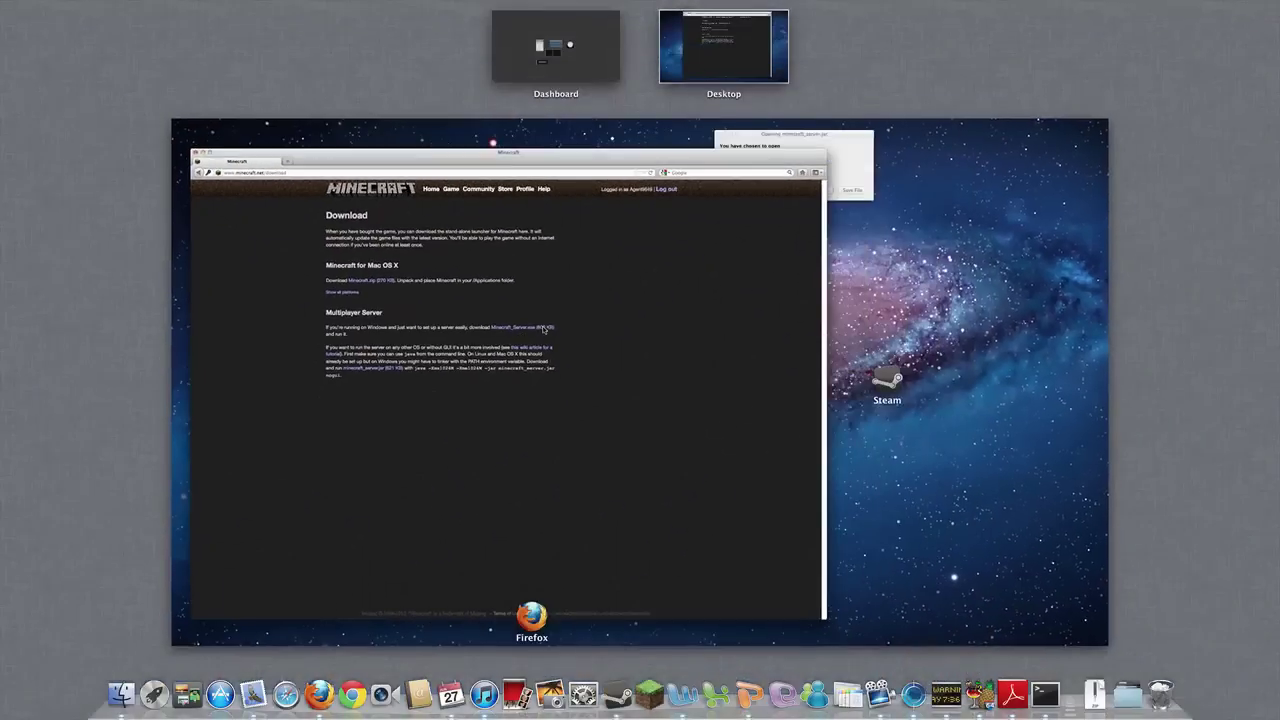
{"action": "left_click", "coordinate": [872, 152]}
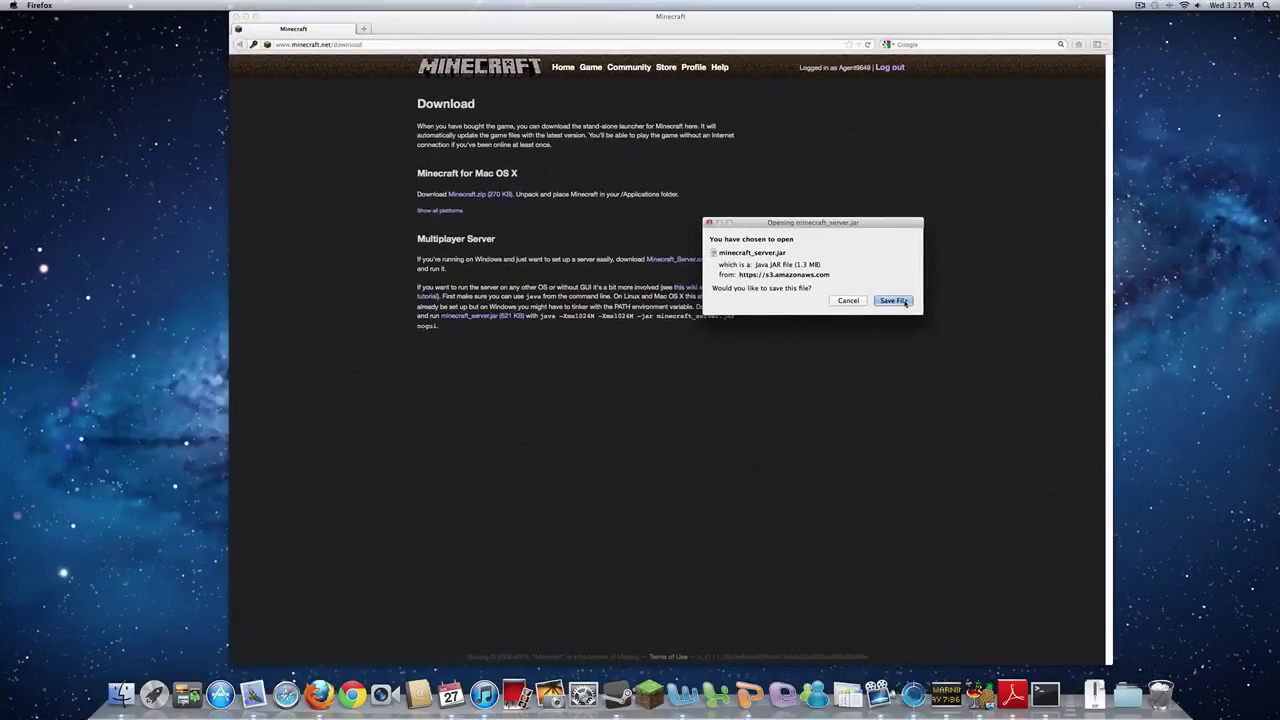
{"action": "left_click", "coordinate": [893, 301]}
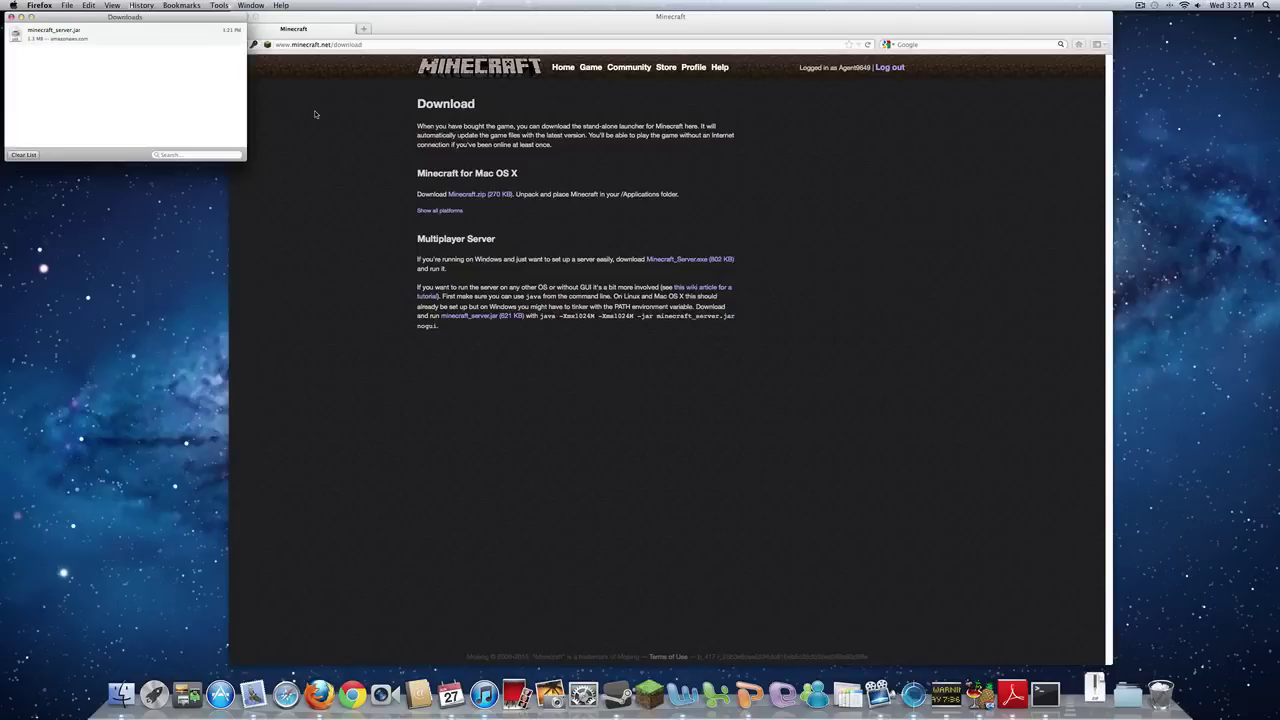
{"action": "double_click", "coordinate": [143, 38]}
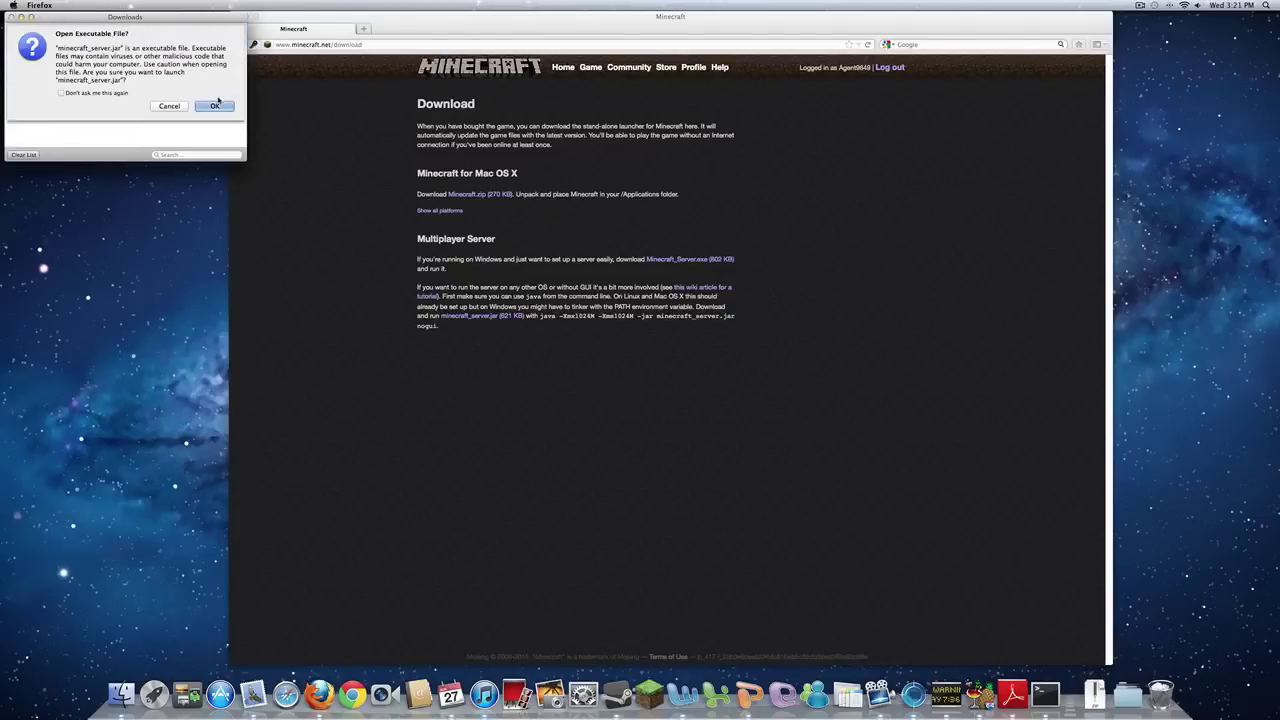
{"action": "left_click", "coordinate": [215, 106]}
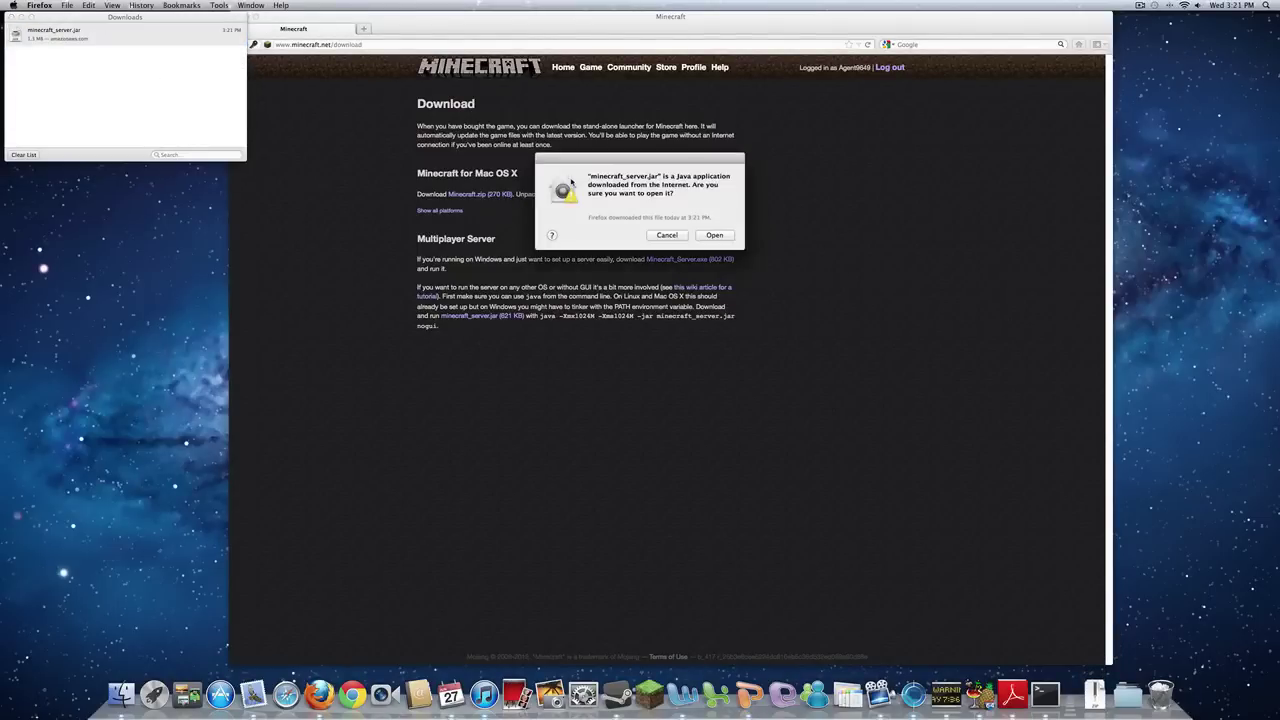
{"action": "left_click", "coordinate": [666, 234]}
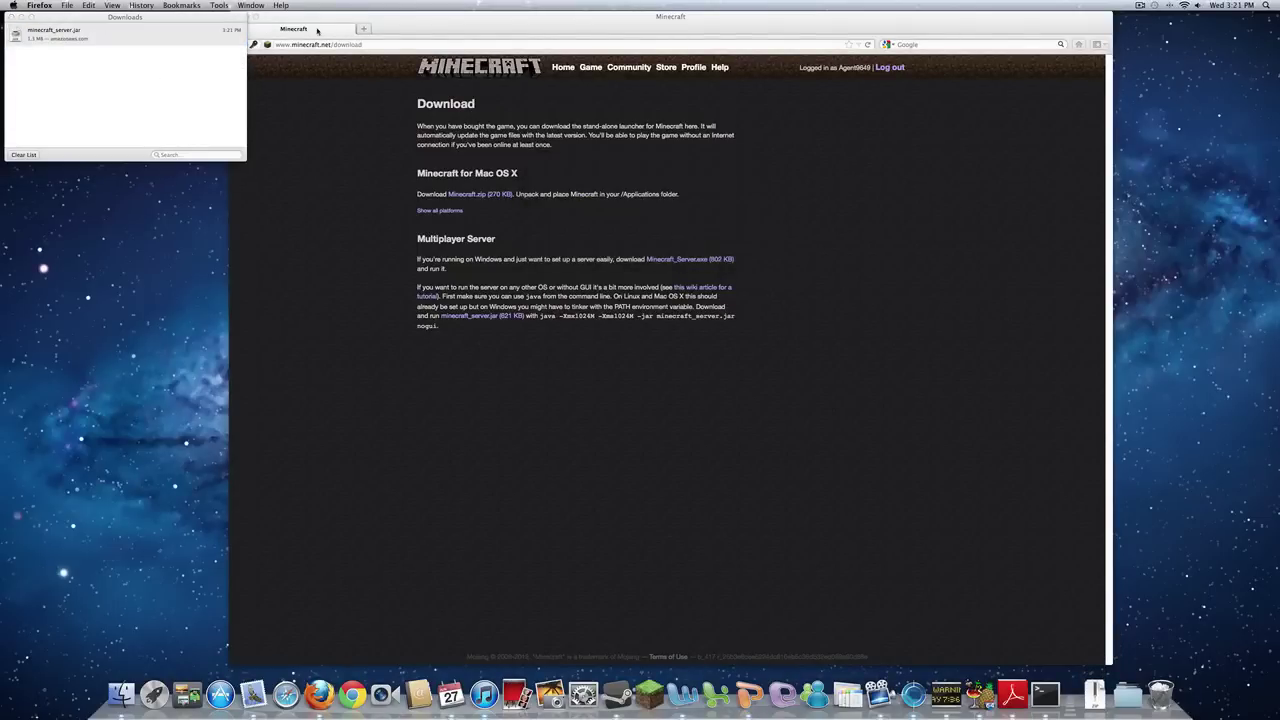
Show the downloaded minecraft_server.jar in Finder, close Firefox's download list and move the Finder window aside.
{"action": "left_click", "coordinate": [143, 35]}
{"action": "right_click", "coordinate": [143, 35]}
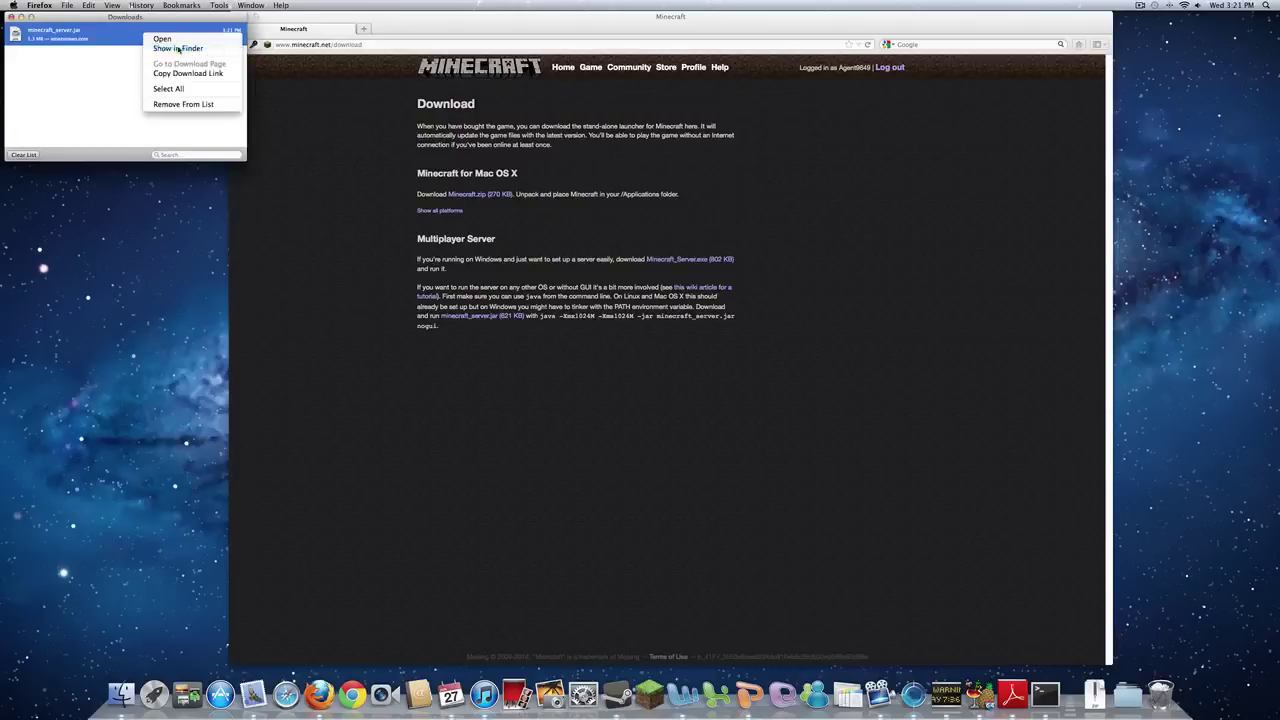
{"action": "left_click", "coordinate": [165, 46]}
{"action": "left_click", "coordinate": [11, 17]}
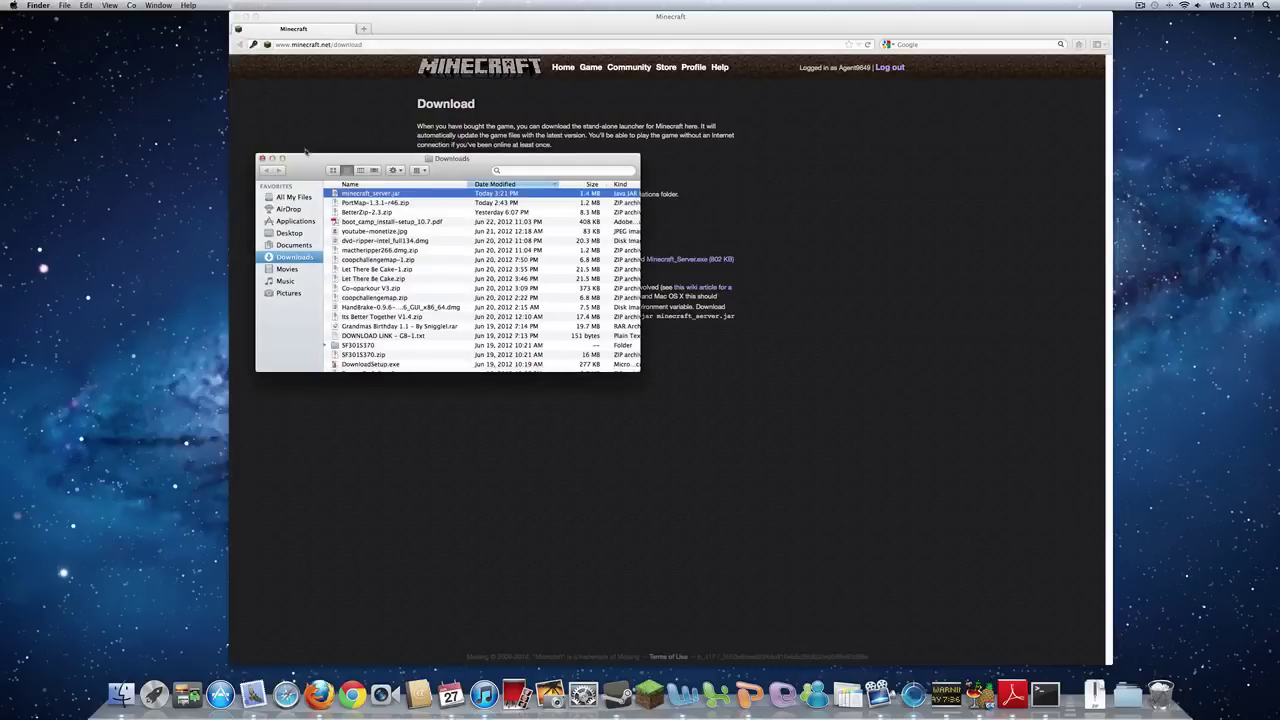
{"action": "left_click_drag", "start_coordinate": [304, 160], "coordinate": [63, 111]}
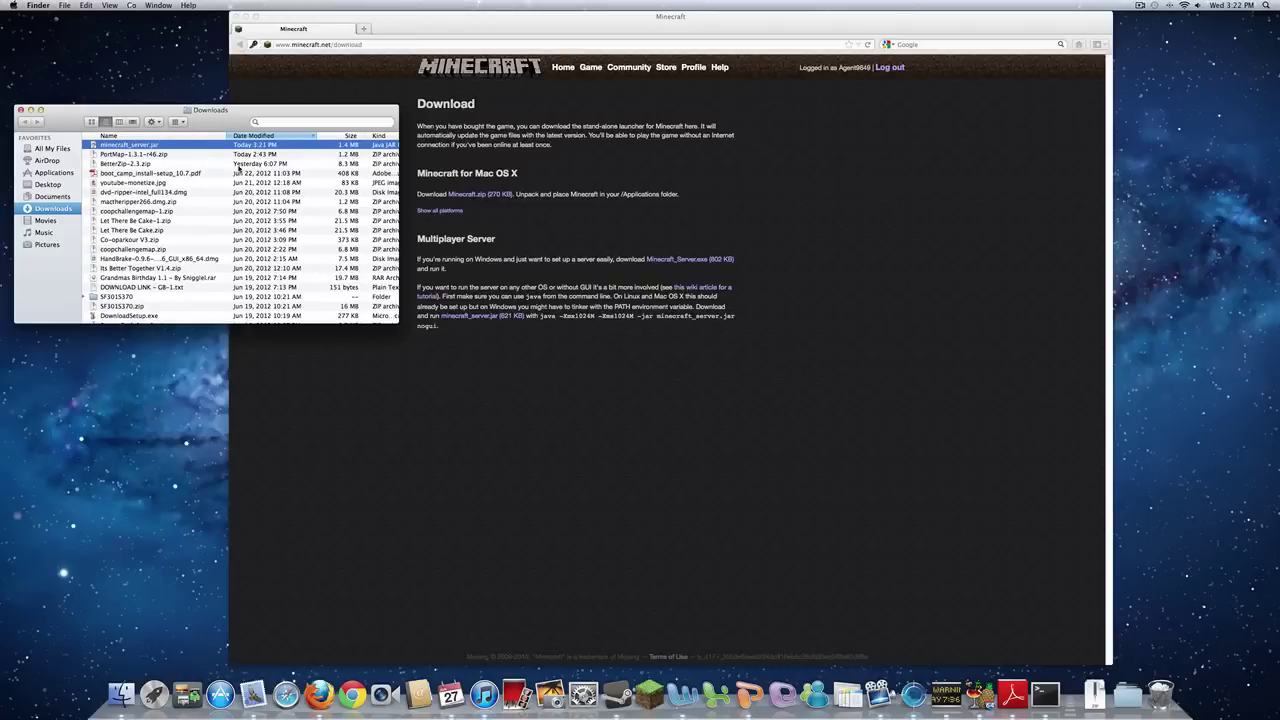
Open a second Finder window below the Downloads window and create a desktop folder named Tutorial Server.
{"action": "key", "text": "super+n"}
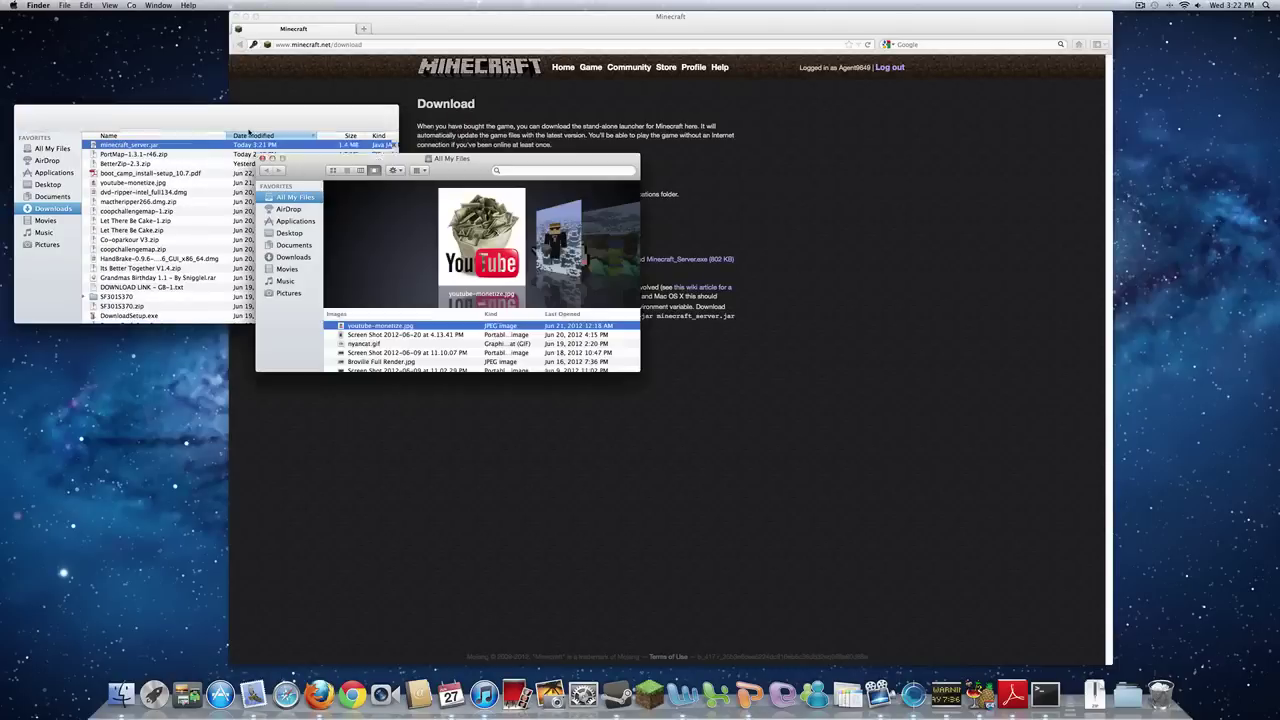
{"action": "left_click_drag", "start_coordinate": [464, 160], "coordinate": [430, 324]}
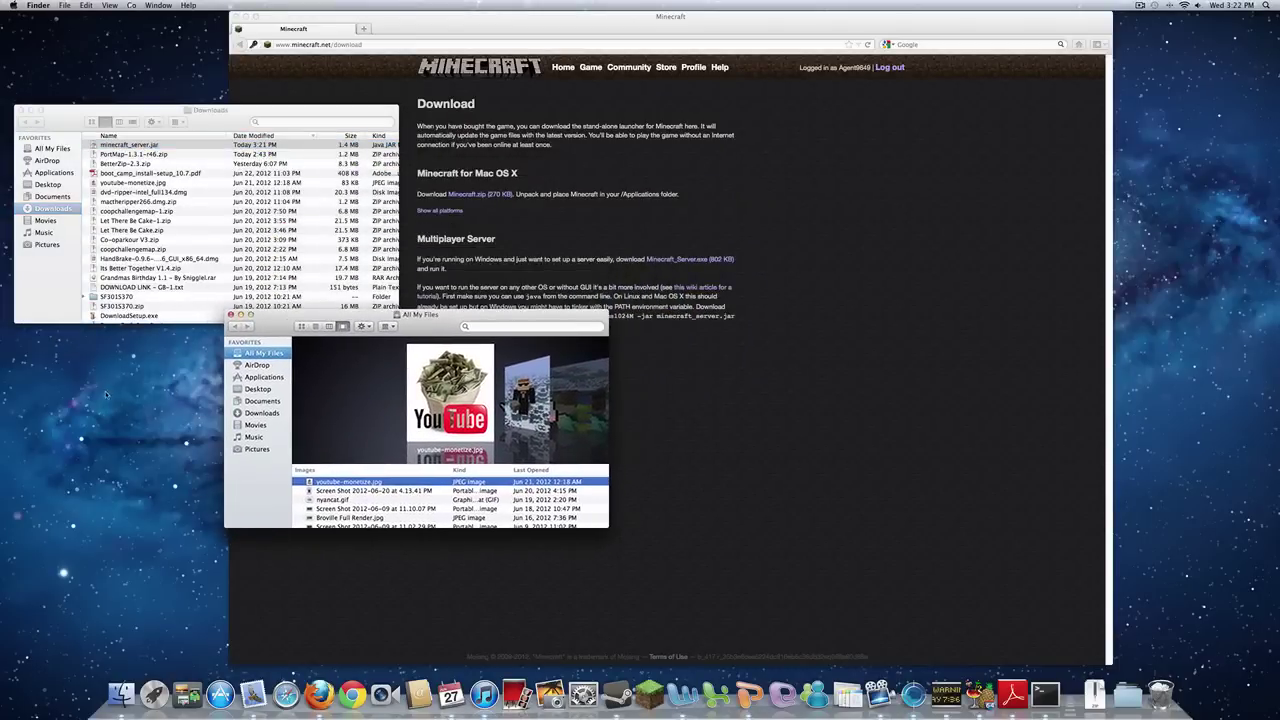
{"action": "right_click", "coordinate": [108, 396]}
{"action": "left_click", "coordinate": [131, 402]}
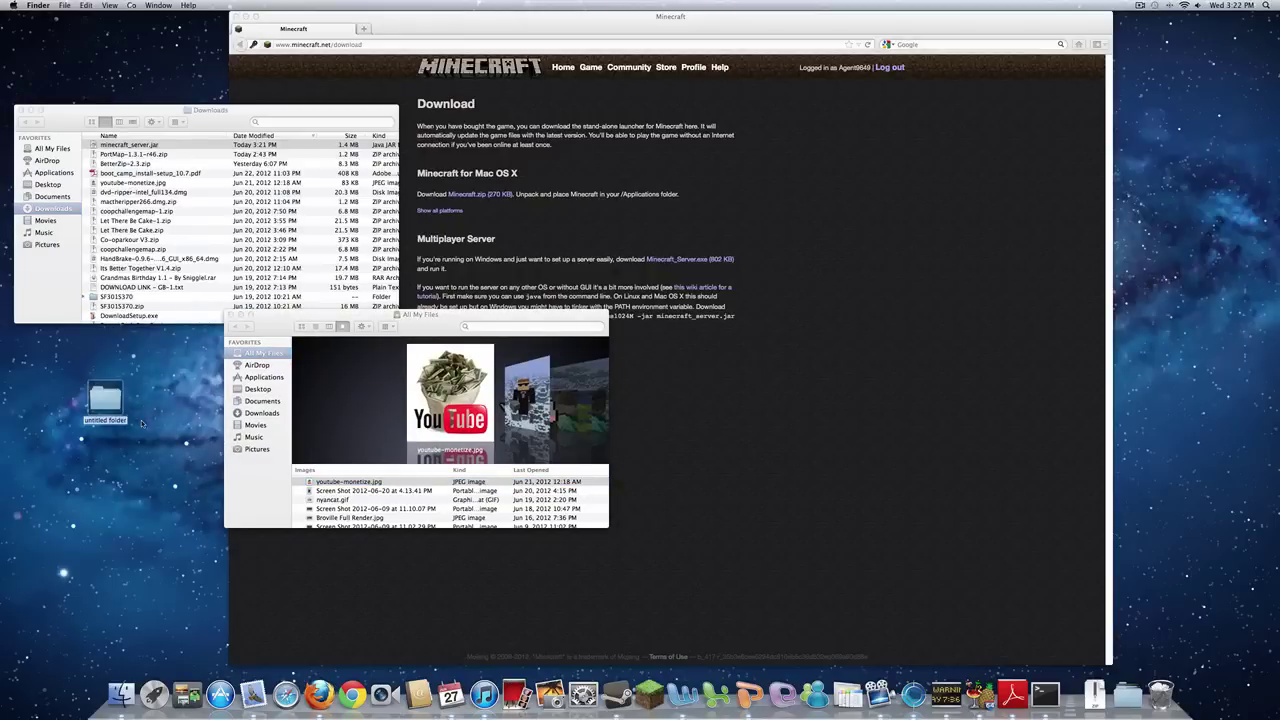
{"action": "type", "text": "Tutorial Server"}
Move the Tutorial Server folder into Documents and put minecraft_server.jar from Downloads into it, closing both Finder windows.
{"action": "left_click", "coordinate": [266, 402]}
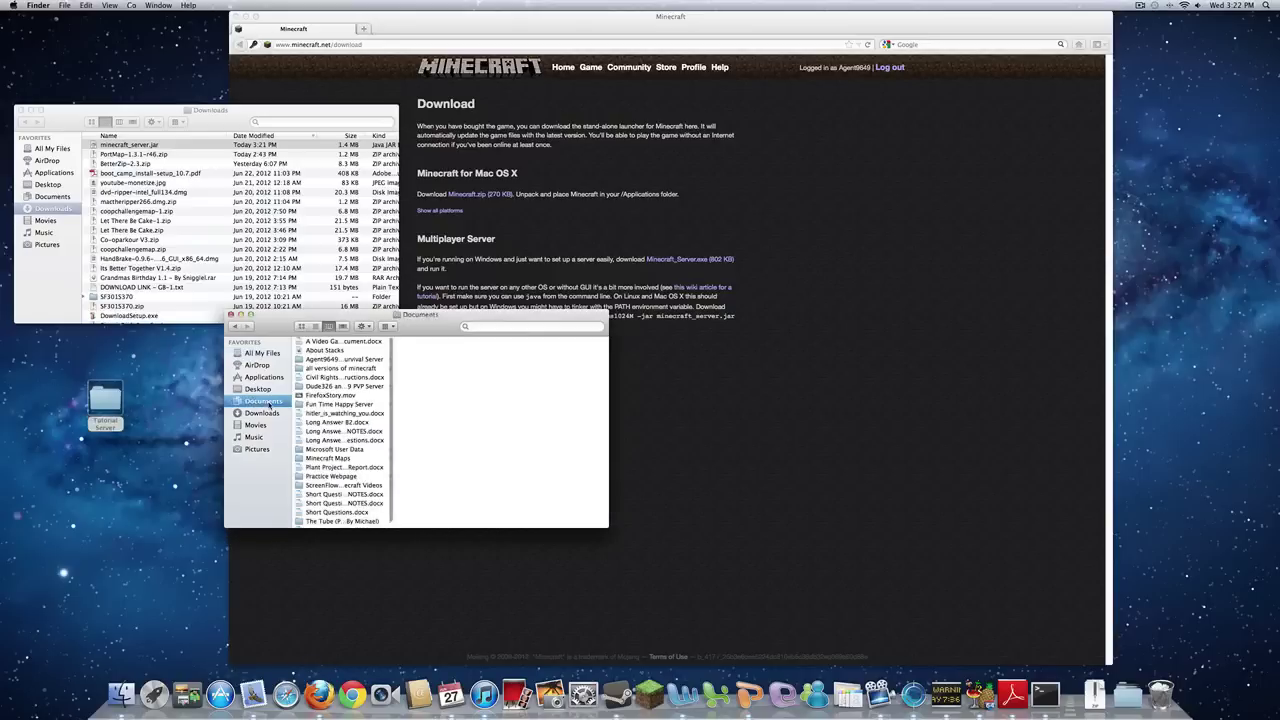
{"action": "left_click_drag", "start_coordinate": [98, 400], "coordinate": [337, 381]}
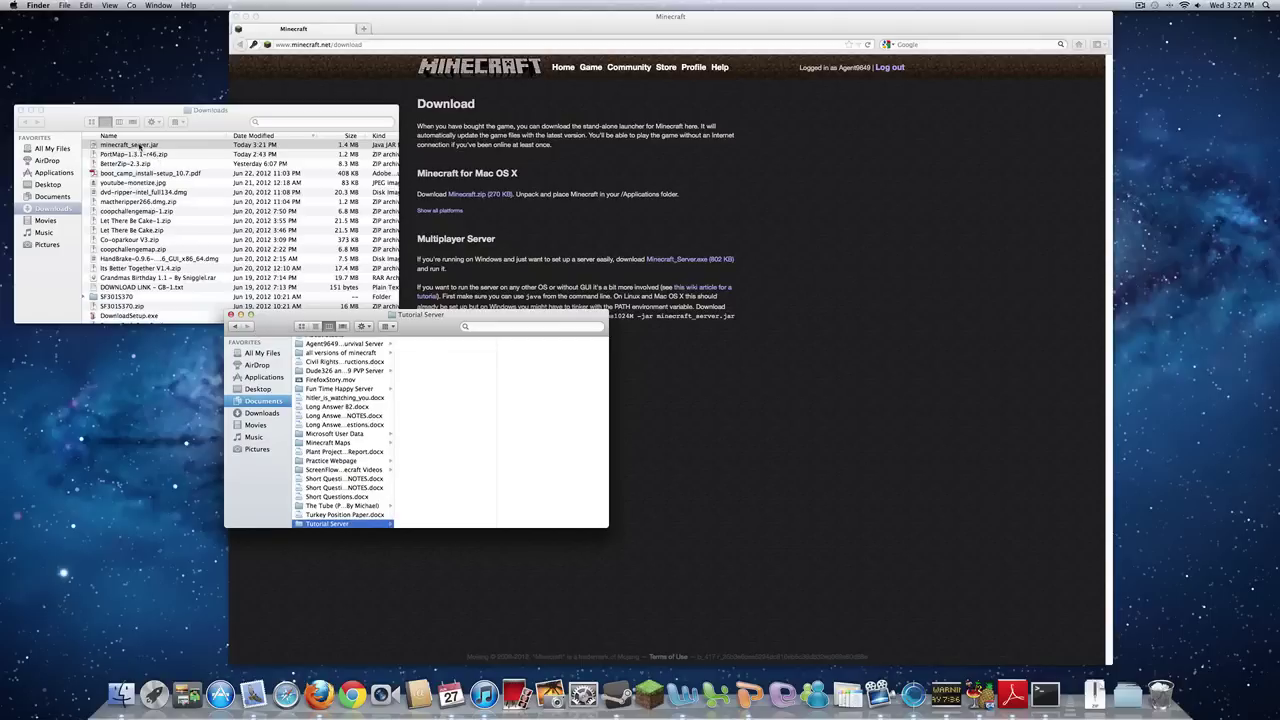
{"action": "left_click_drag", "start_coordinate": [138, 147], "coordinate": [460, 380]}
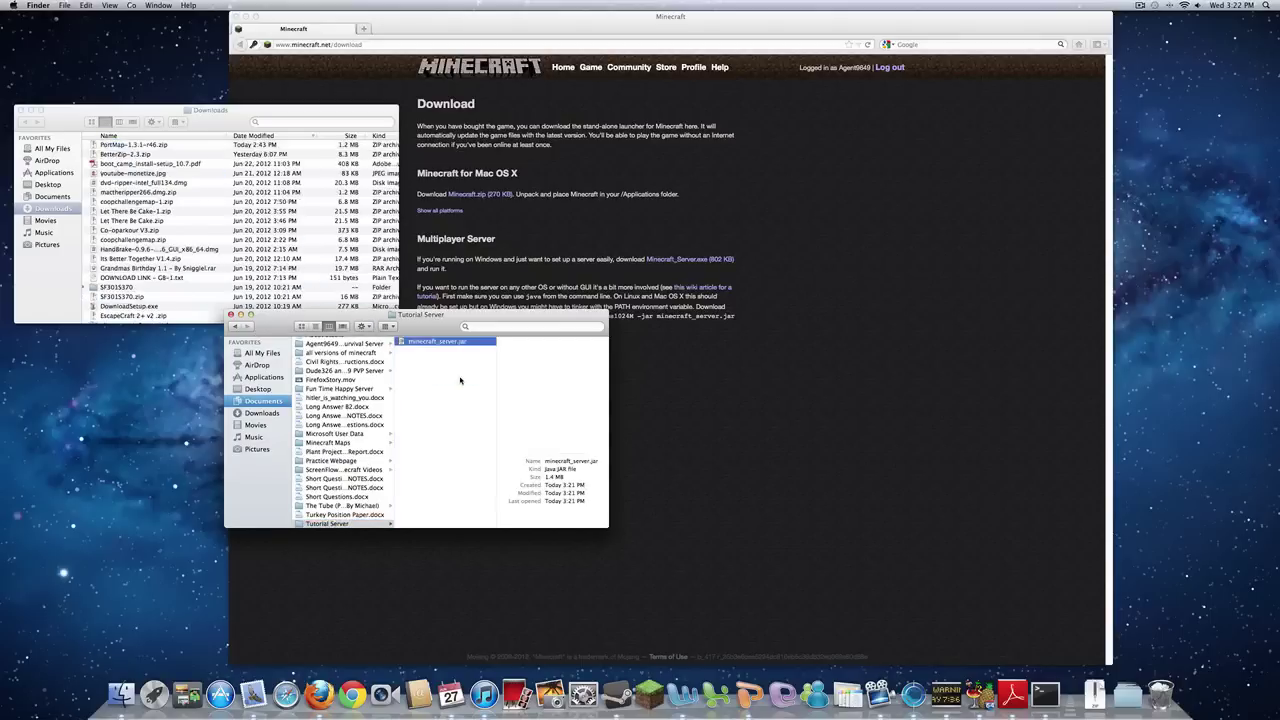
{"action": "key", "text": "super+w"}
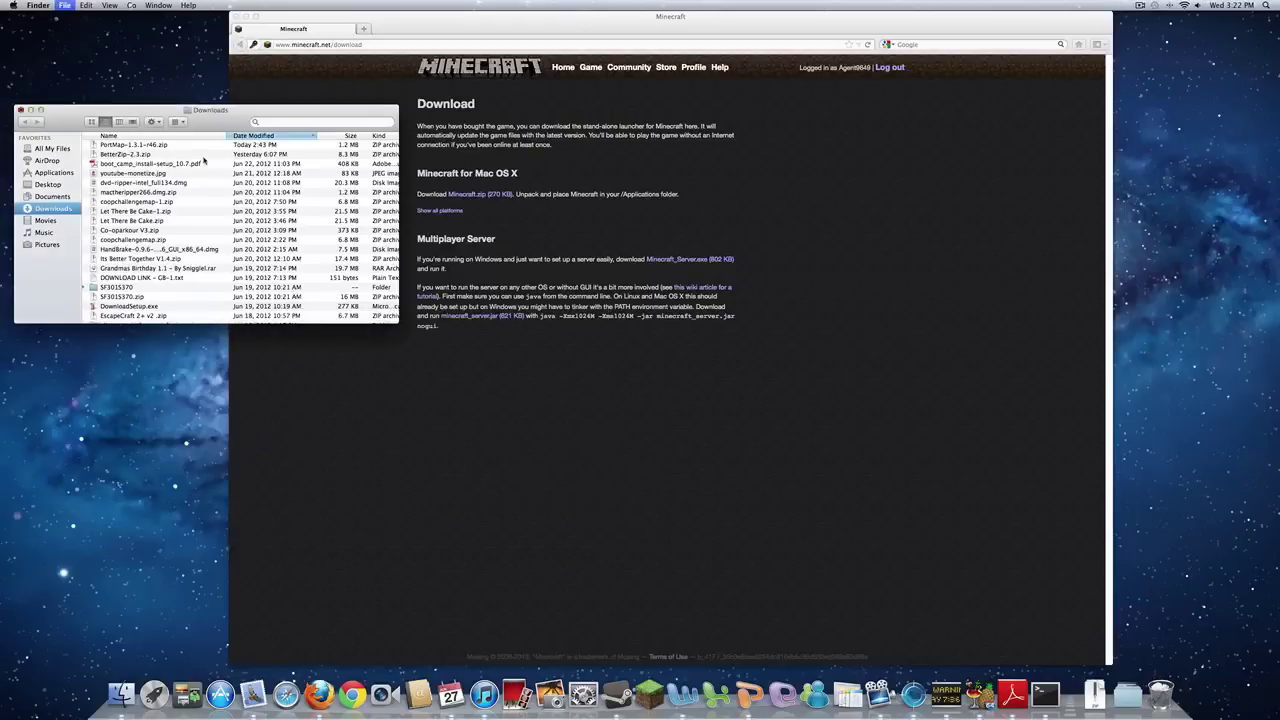
{"action": "key", "text": "super+w"}
Search google.com in Firefox for "tutorial setting up a server" and open the Minecraft Wiki result.
{"action": "left_click", "coordinate": [343, 108]}
{"action": "left_click", "coordinate": [349, 45]}
{"action": "type", "text": "google.com"}
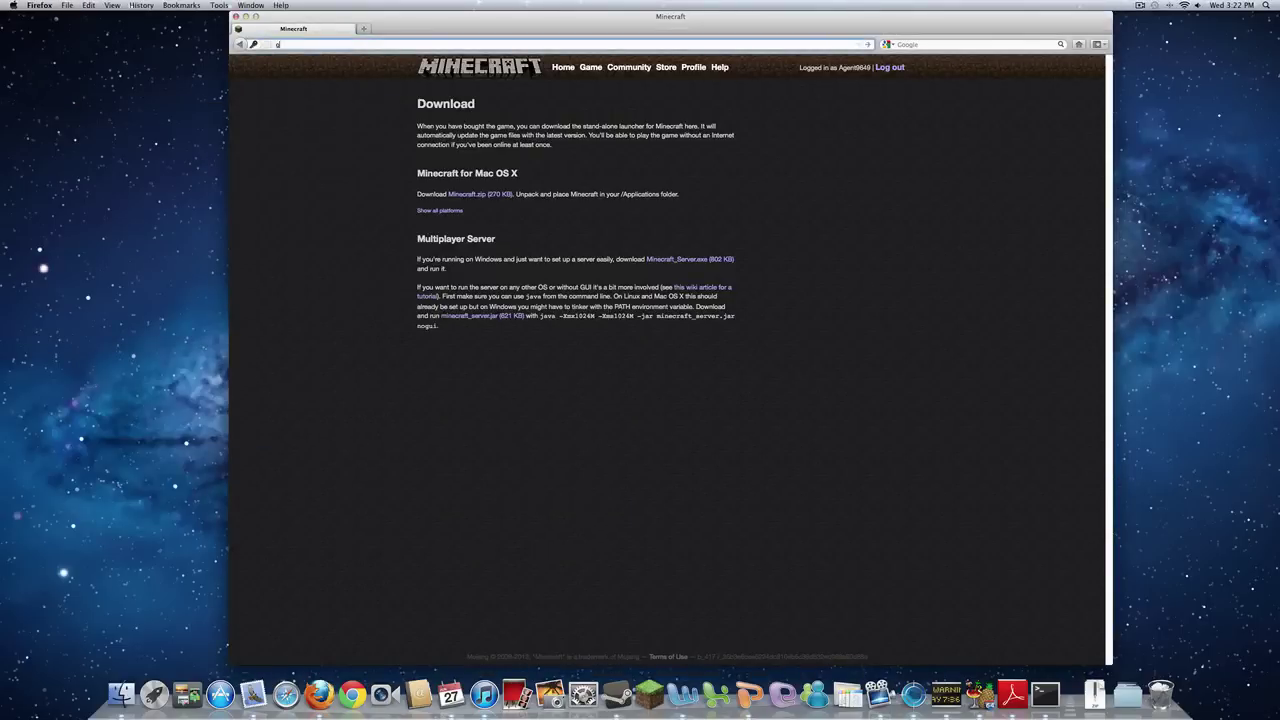
{"action": "key", "text": "Return"}
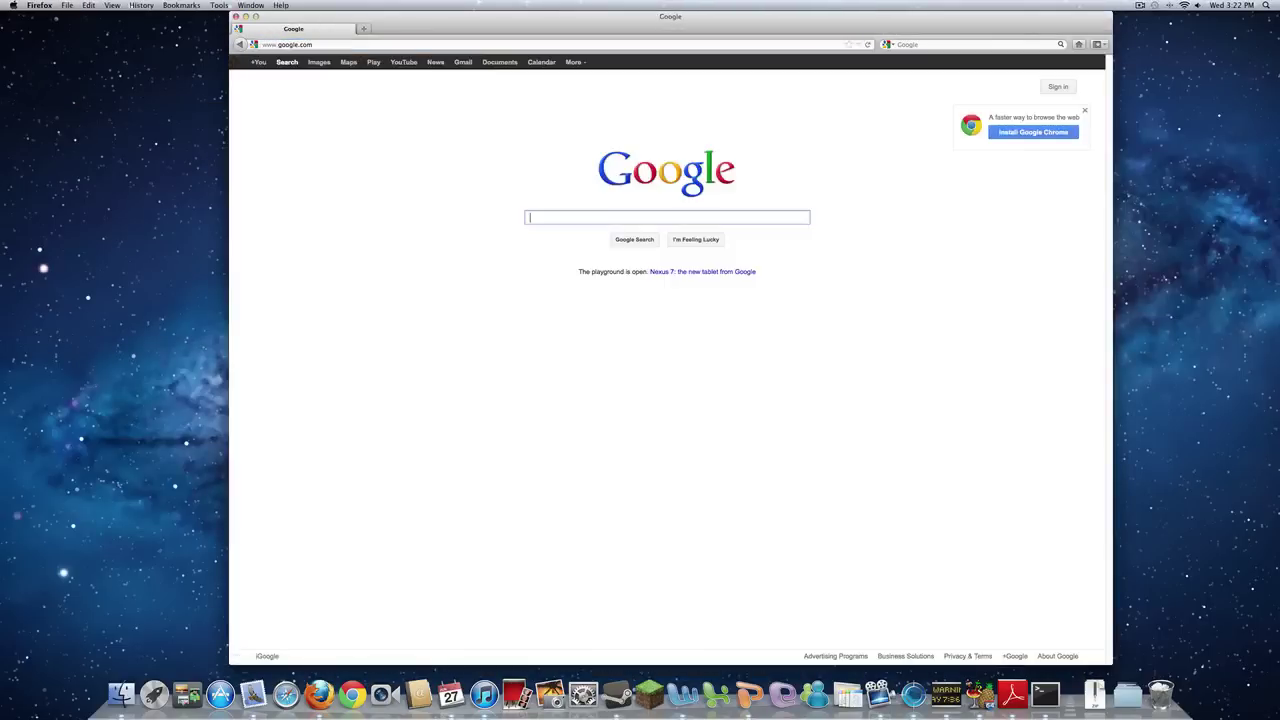
{"action": "type", "text": "tutorial settin"}
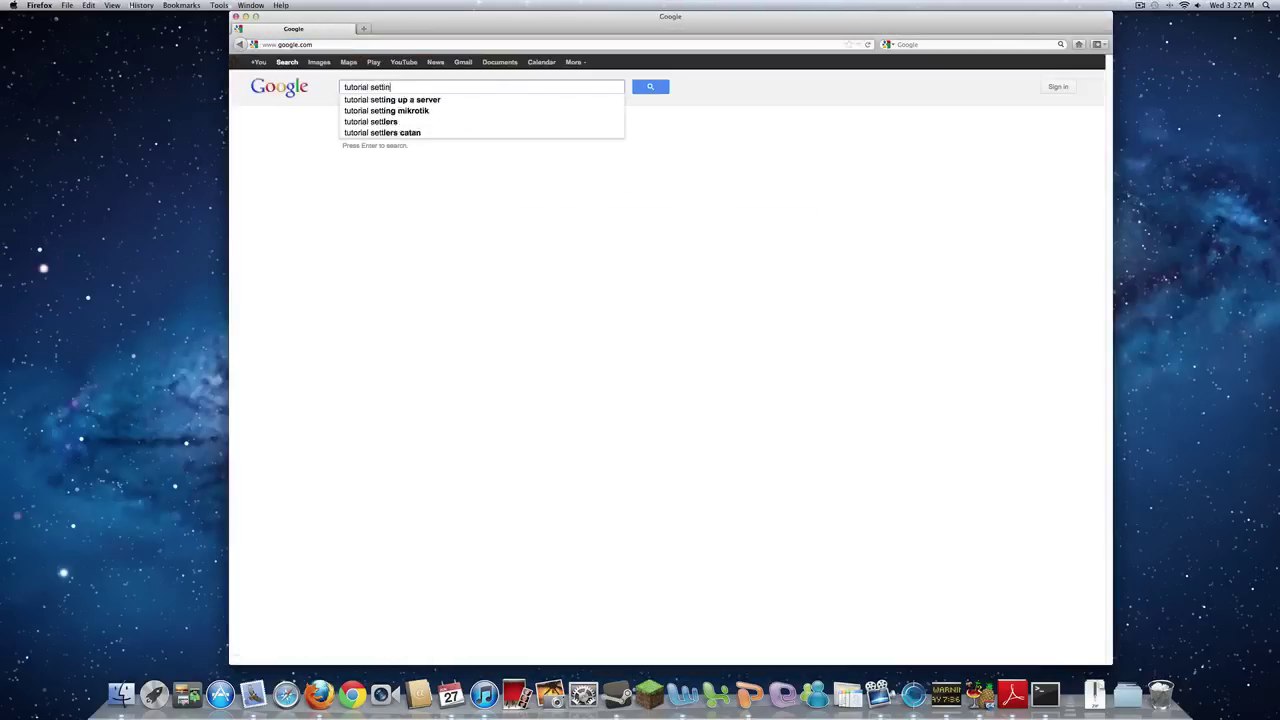
{"action": "type", "text": "g up a server"}
{"action": "key", "text": "Return"}
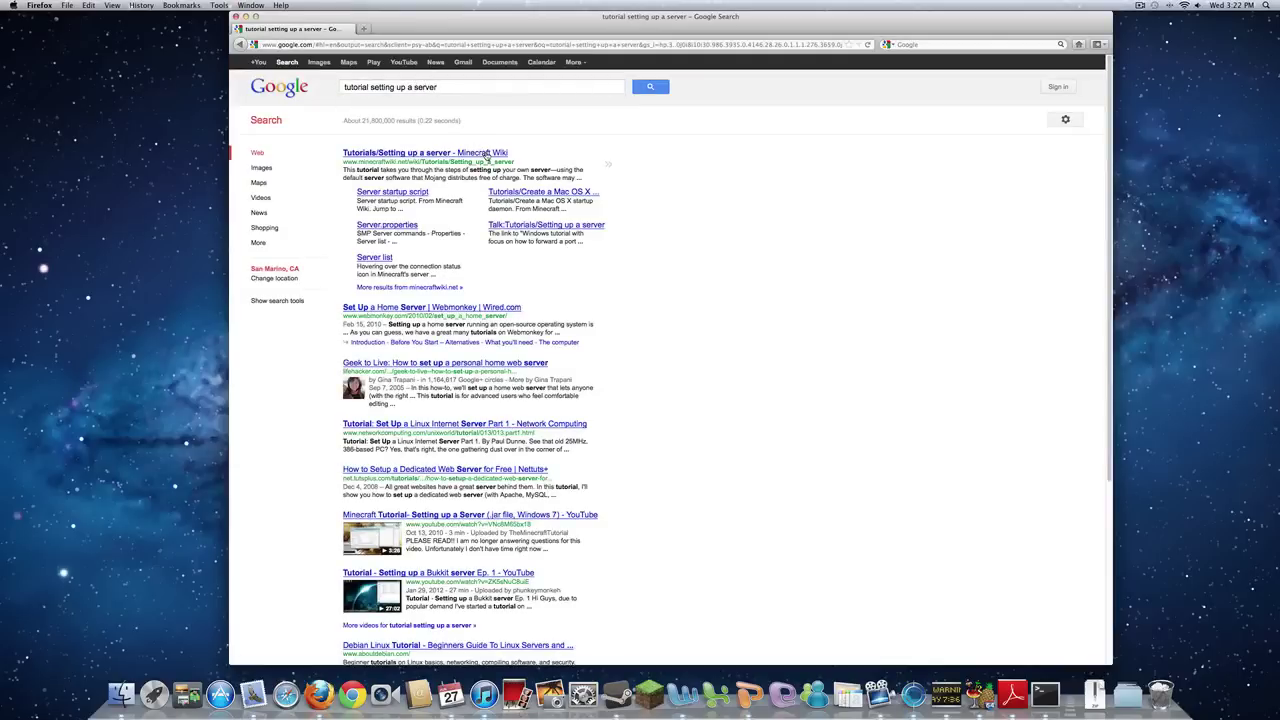
{"action": "left_click", "coordinate": [487, 155]}
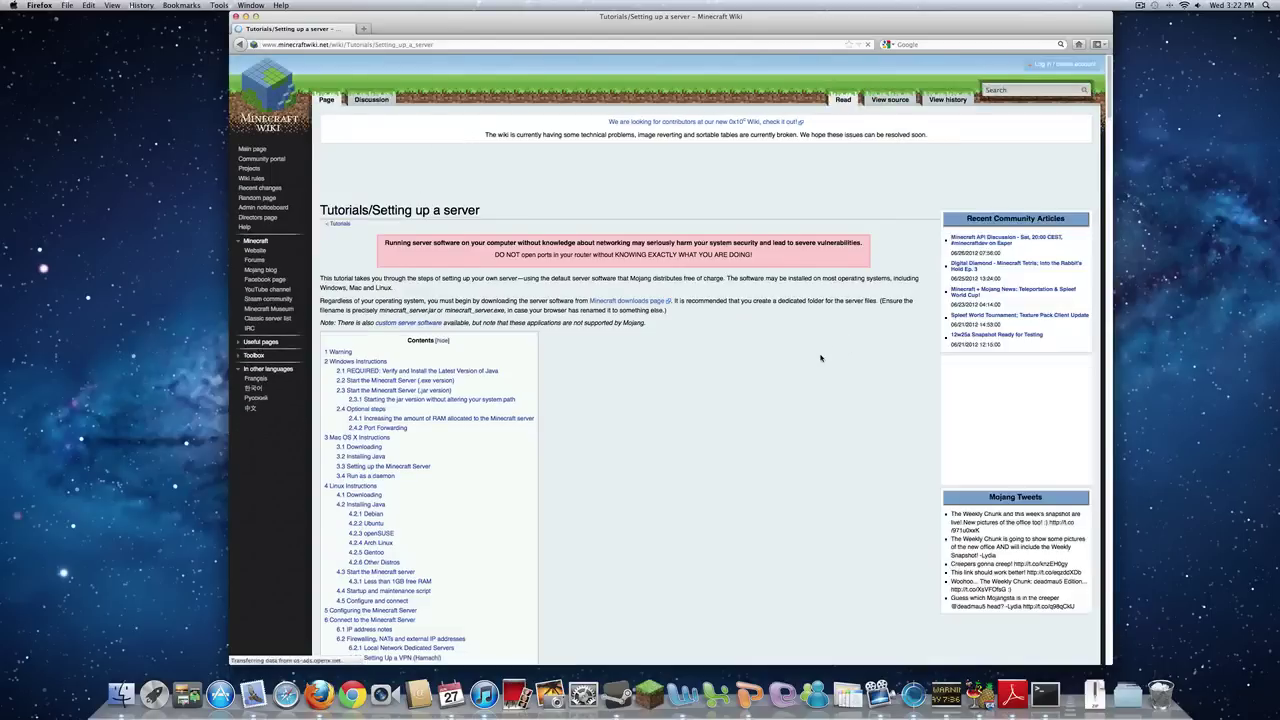
Copy the three-line start script from the wiki's Mac OS X server setup instructions and close the browser window.
{"action": "scroll", "coordinate": [821, 357], "scroll_direction": "down", "scroll_amount": 8}
{"action": "scroll", "coordinate": [821, 355], "scroll_direction": "down", "scroll_amount": 20}
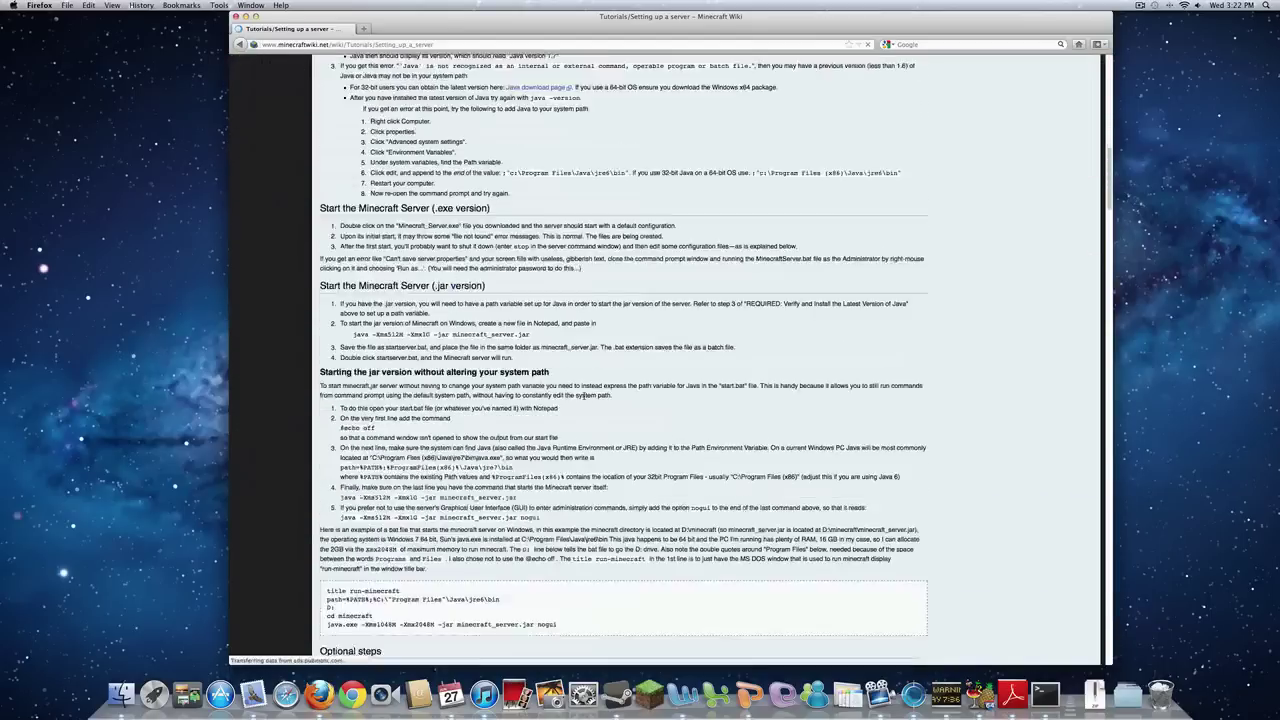
{"action": "scroll", "coordinate": [585, 399], "scroll_direction": "up", "scroll_amount": 5}
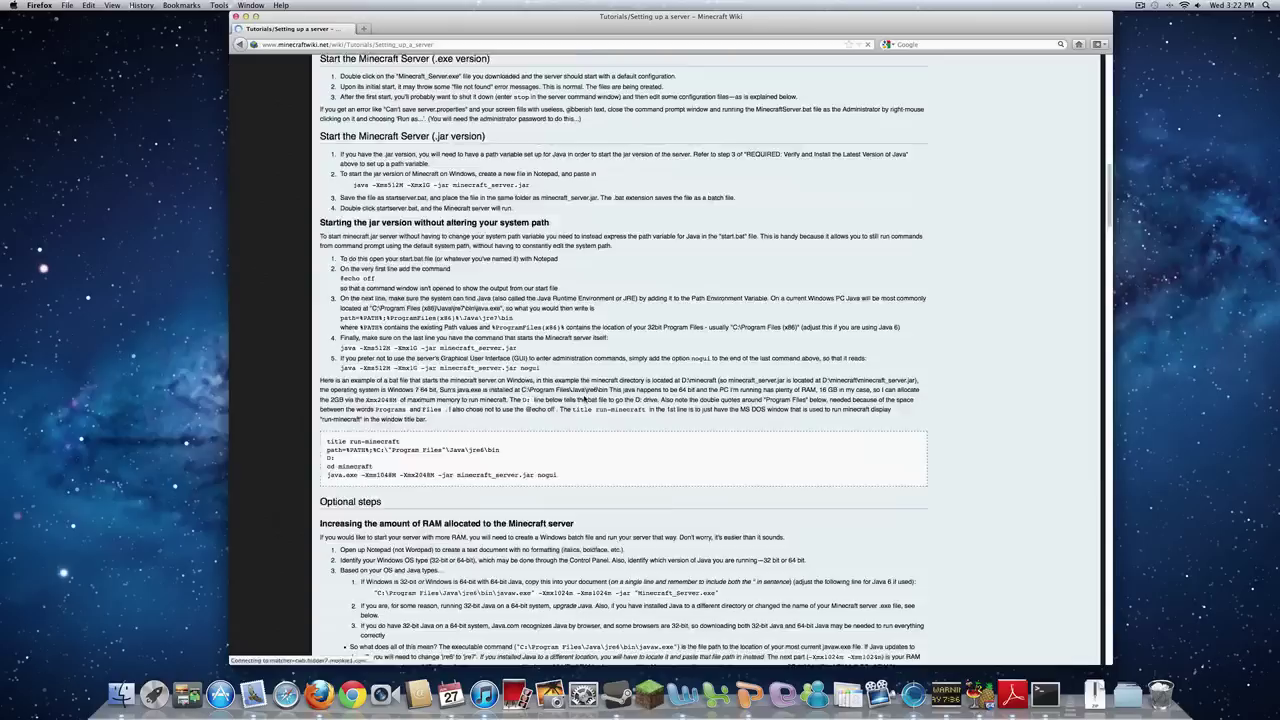
{"action": "scroll", "coordinate": [585, 396], "scroll_direction": "down", "scroll_amount": 9}
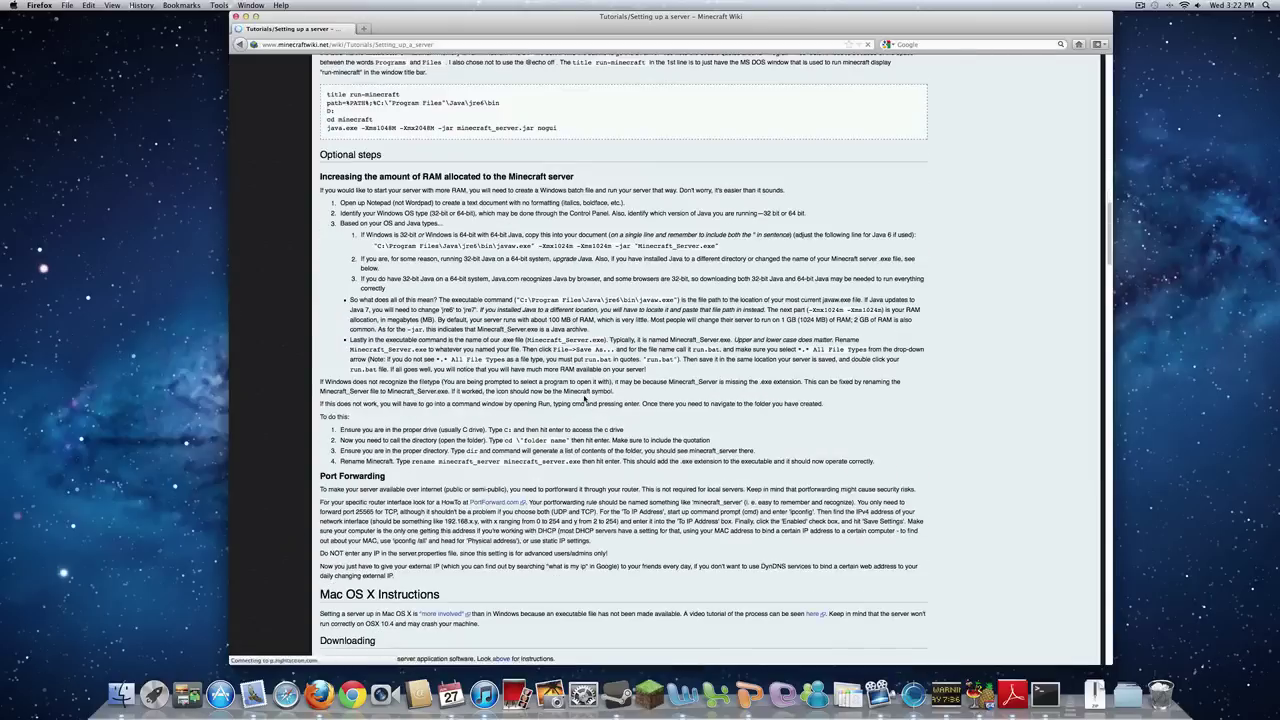
{"action": "scroll", "coordinate": [585, 399], "scroll_direction": "down", "scroll_amount": 6}
{"action": "scroll", "coordinate": [585, 399], "scroll_direction": "down", "scroll_amount": 3}
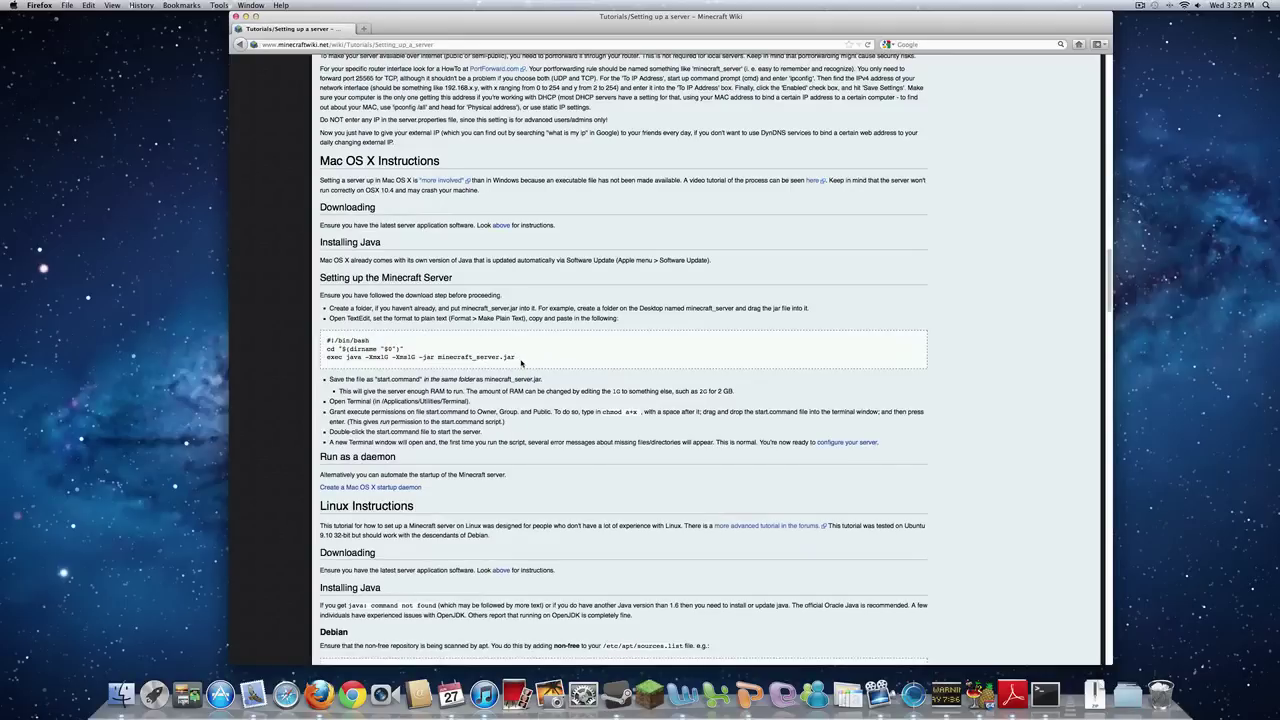
{"action": "left_click_drag", "start_coordinate": [512, 357], "coordinate": [332, 339]}
{"action": "key", "text": "super+c"}
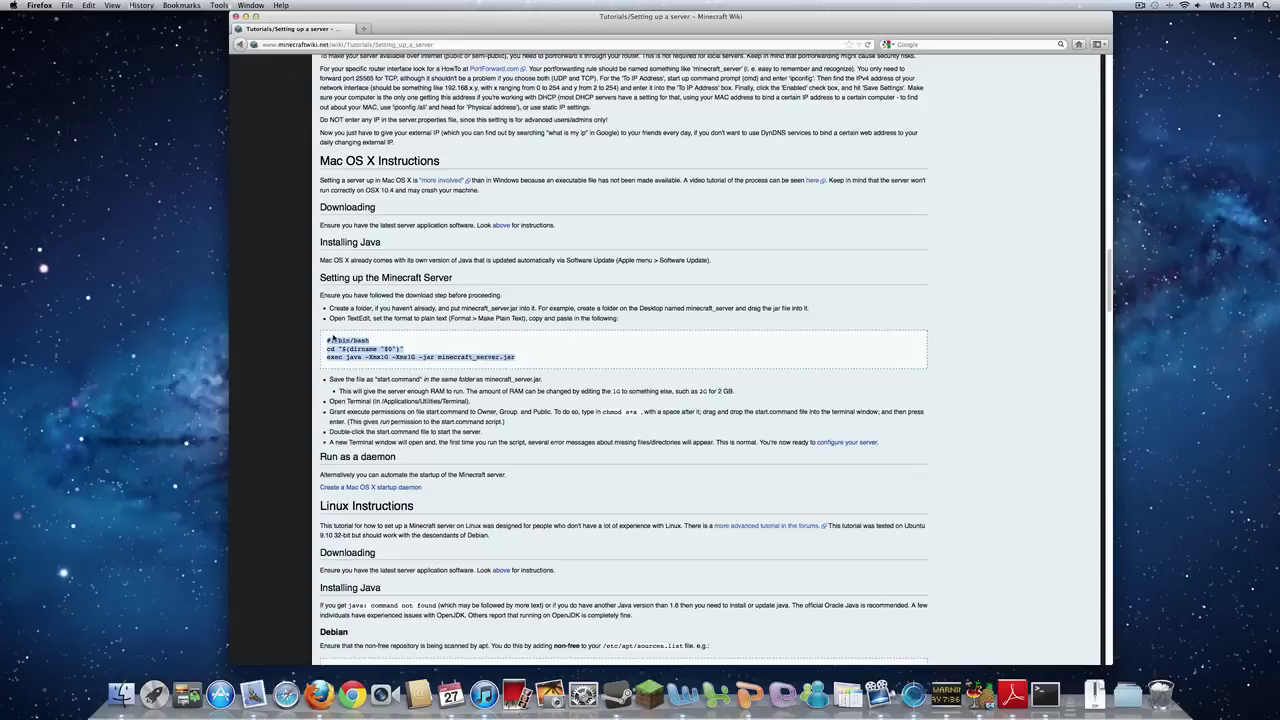
{"action": "left_click", "coordinate": [519, 351]}
{"action": "scroll", "coordinate": [500, 340], "scroll_direction": "up", "scroll_amount": 20}
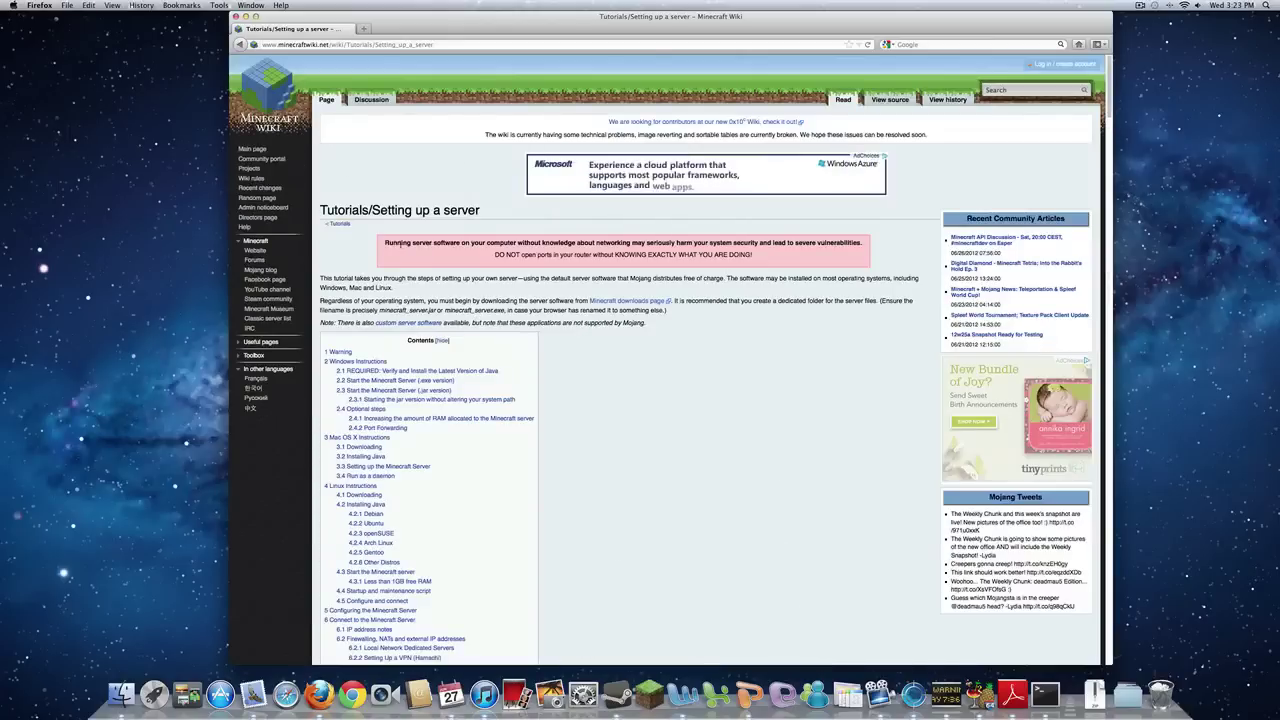
{"action": "key", "text": "super+w"}
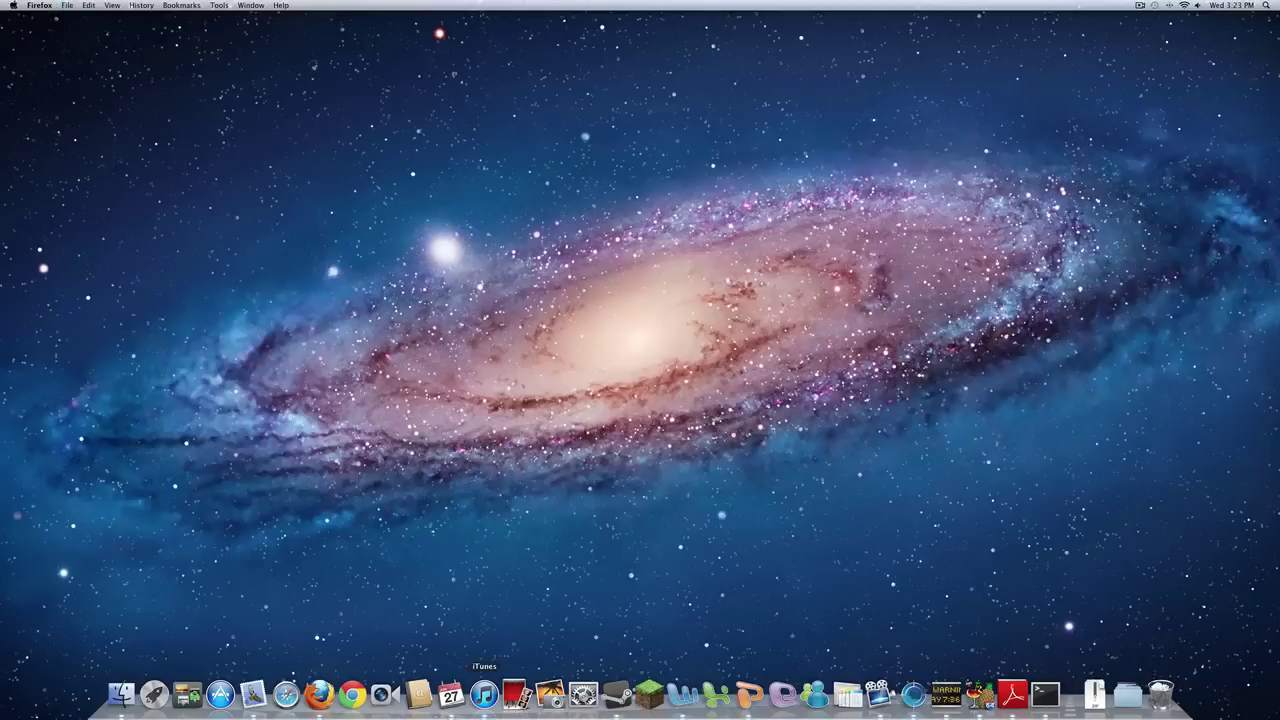
Launch TextEdit from the Applications folder in Finder and close the Finder window.
{"action": "left_click", "coordinate": [121, 693]}
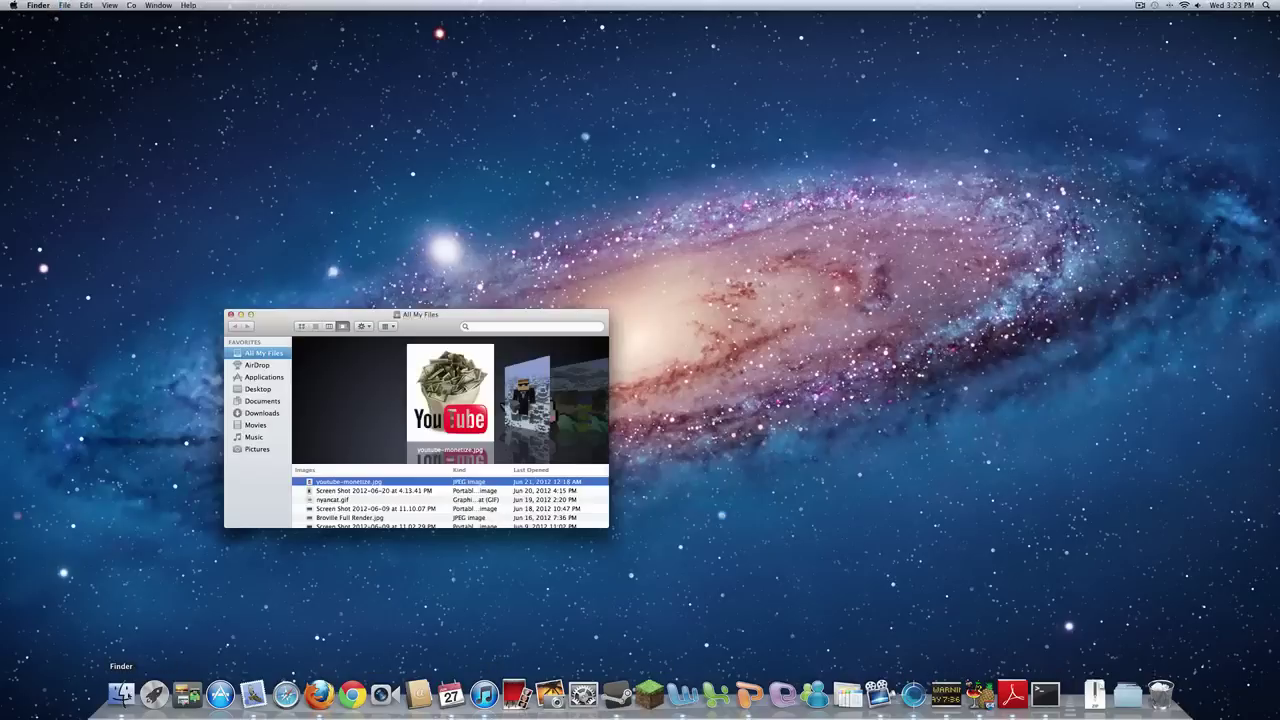
{"action": "left_click", "coordinate": [264, 378]}
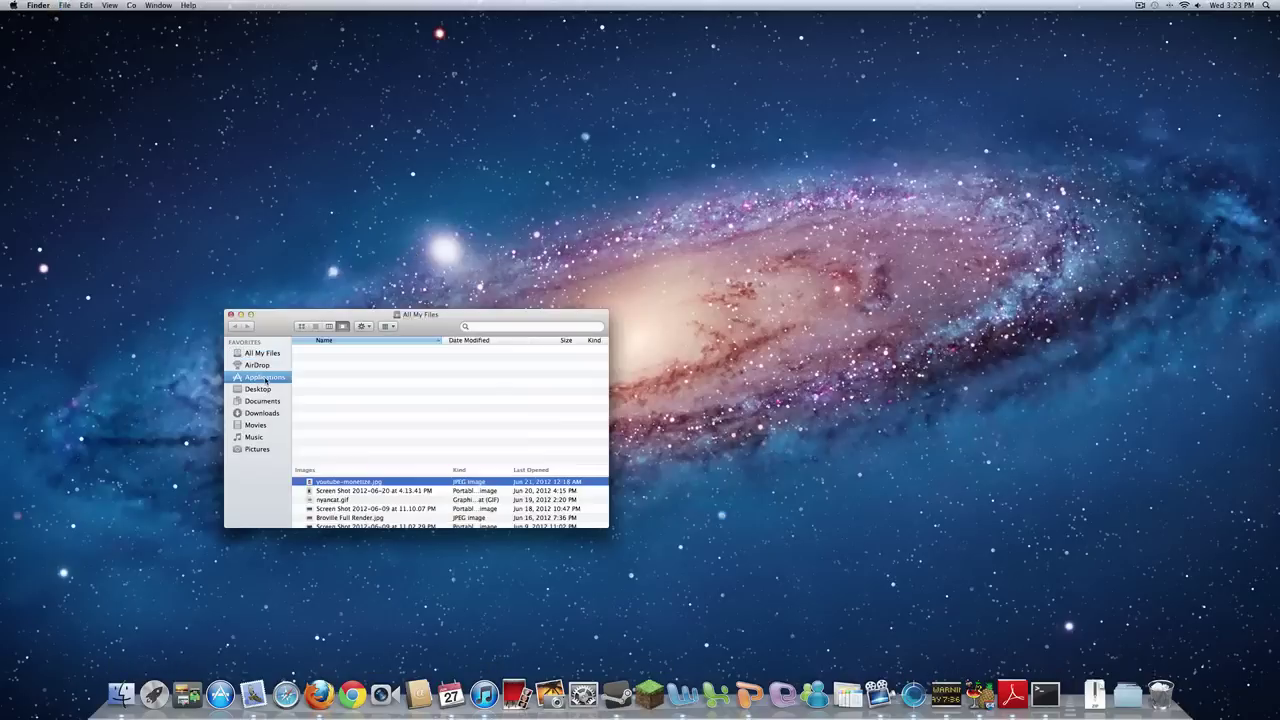
{"action": "scroll", "coordinate": [446, 464], "scroll_direction": "down", "scroll_amount": 10}
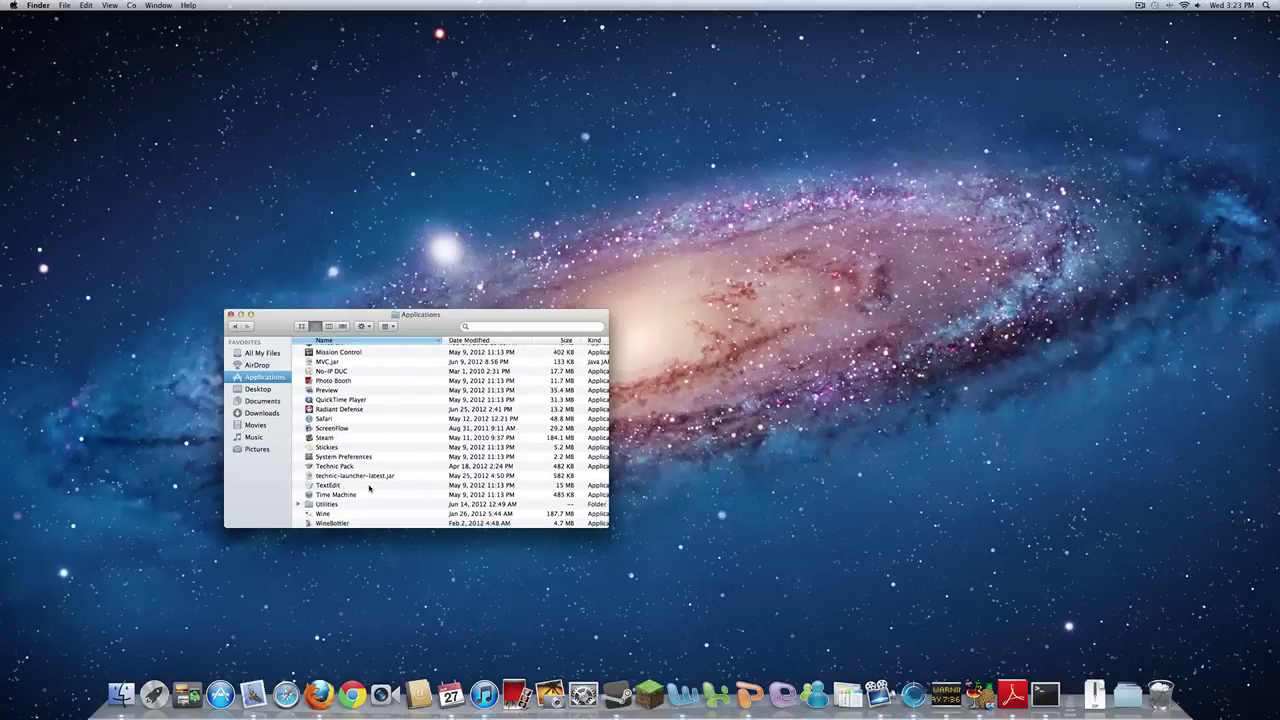
{"action": "double_click", "coordinate": [343, 487]}
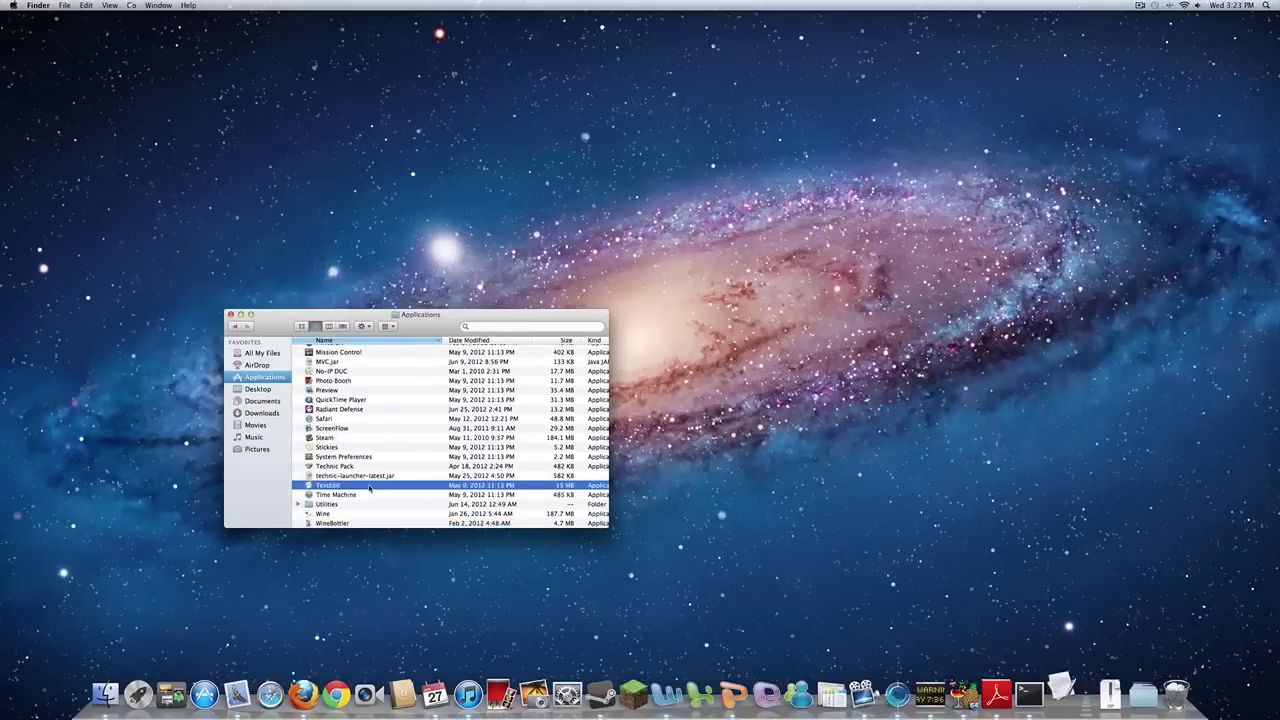
{"action": "left_click", "coordinate": [230, 315]}
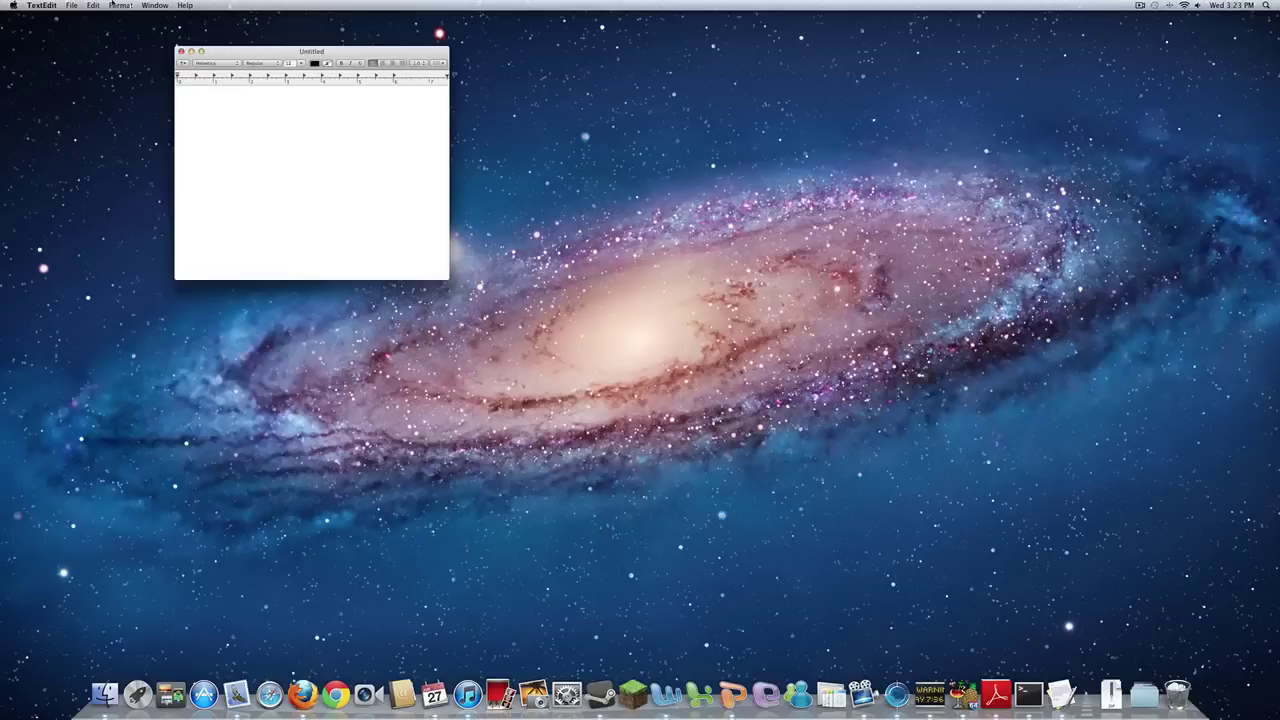
Convert the blank TextEdit document to plain text and paste the copied start script into it.
{"action": "left_click", "coordinate": [113, 4]}
{"action": "left_click", "coordinate": [270, 129]}
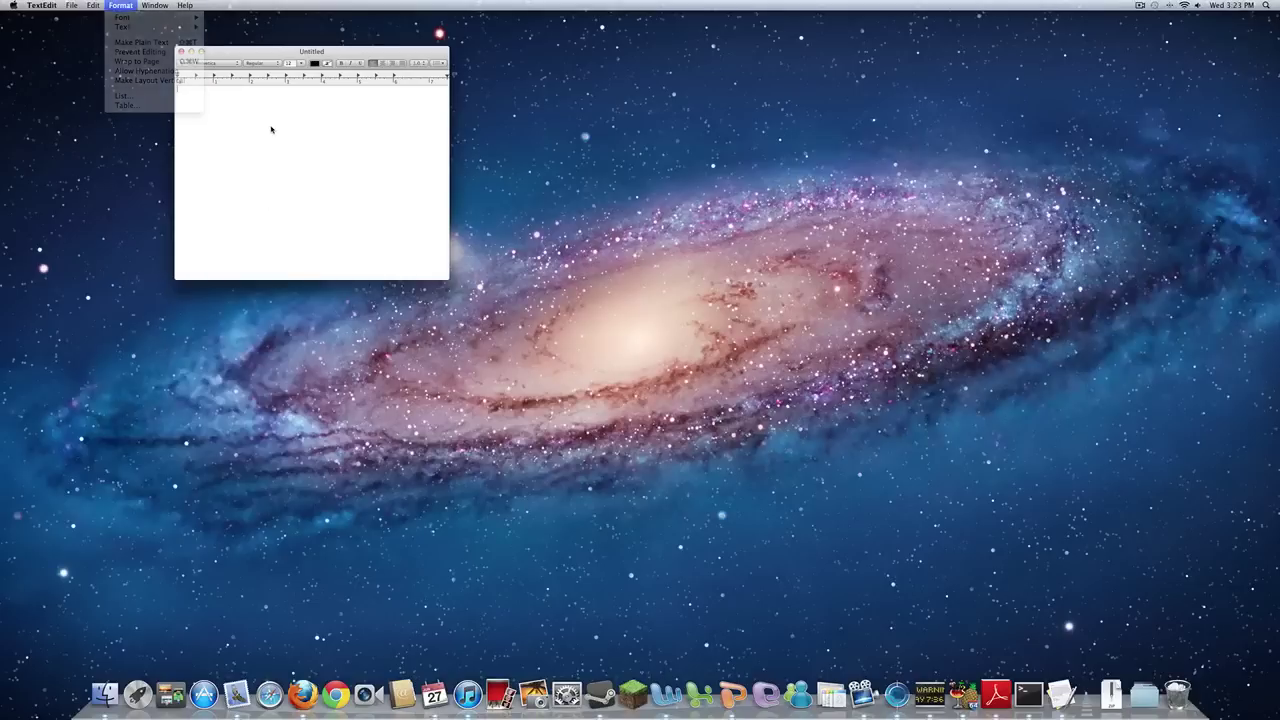
{"action": "key", "text": "super+shift+t"}
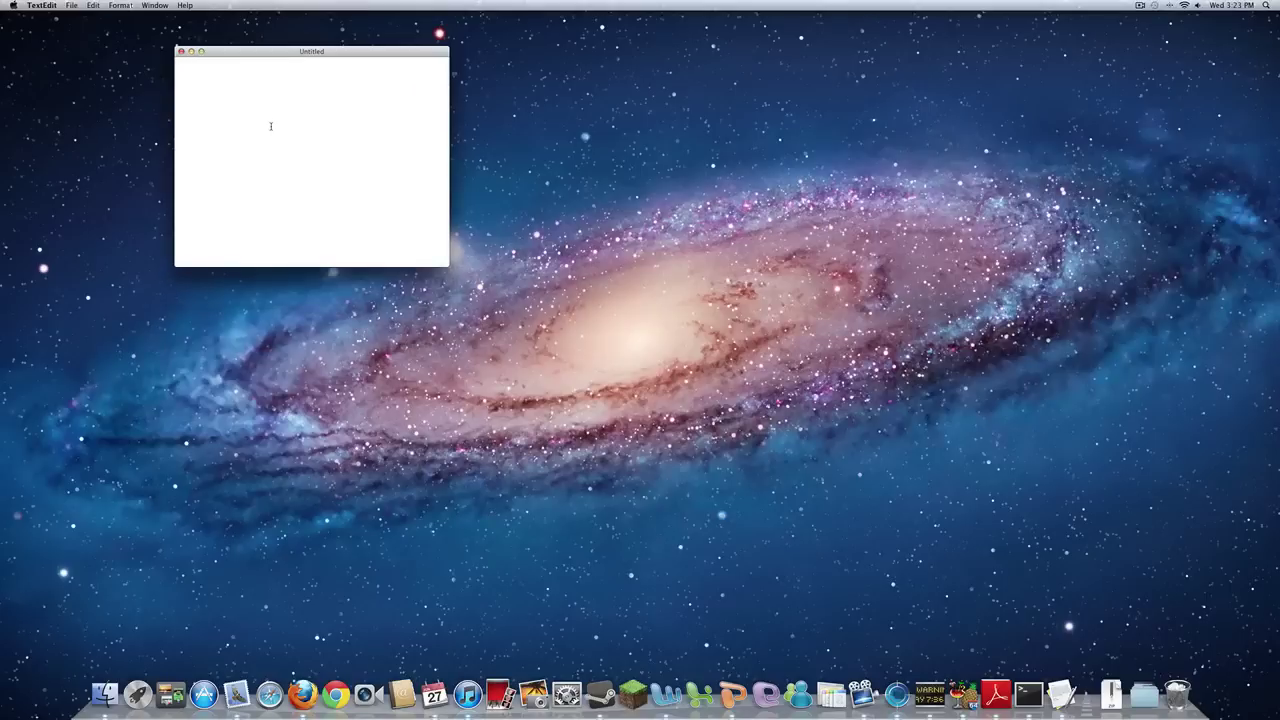
{"action": "key", "text": "super+v"}
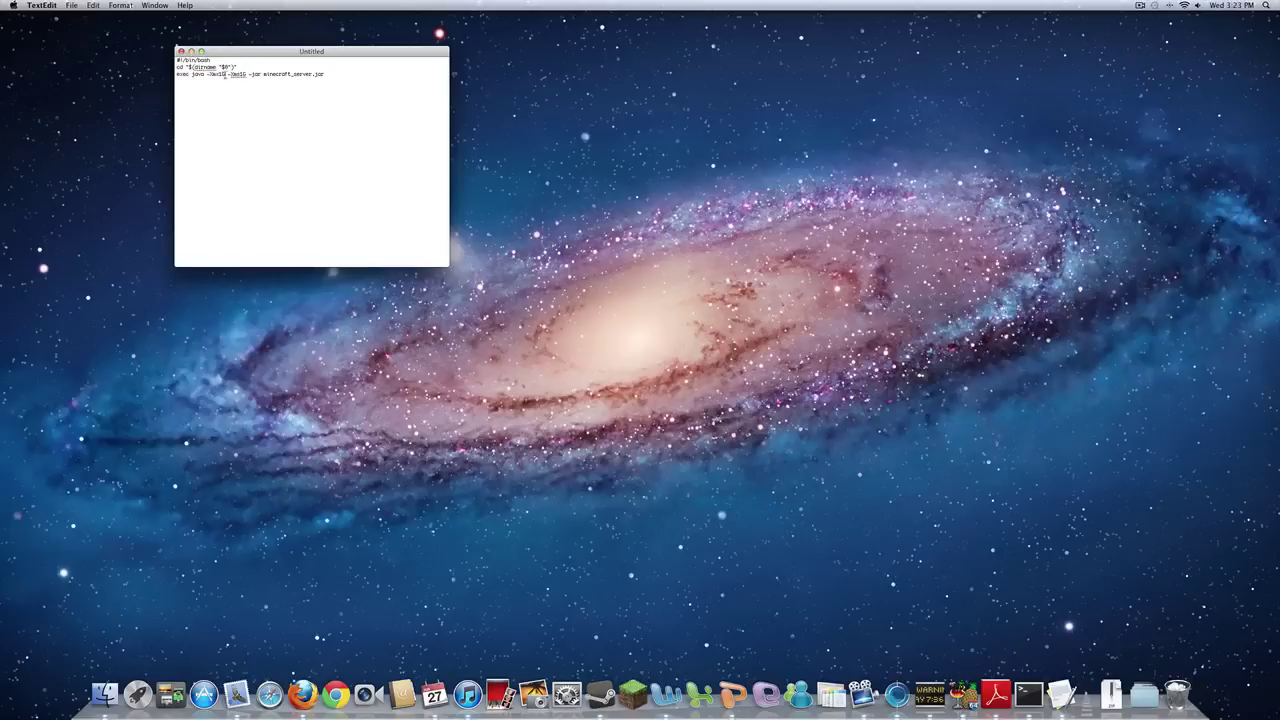
Set both Java memory values in the script's exec java line to 2G.
{"action": "left_click", "coordinate": [222, 74]}
{"action": "key", "text": "BackSpace"}
{"action": "type", "text": "2"}
{"action": "key", "text": "BackSpace"}
{"action": "type", "text": "2"}
Save the script as start.command in the Tutorial Server folder in Documents and close the document.
{"action": "key", "text": "super+s"}
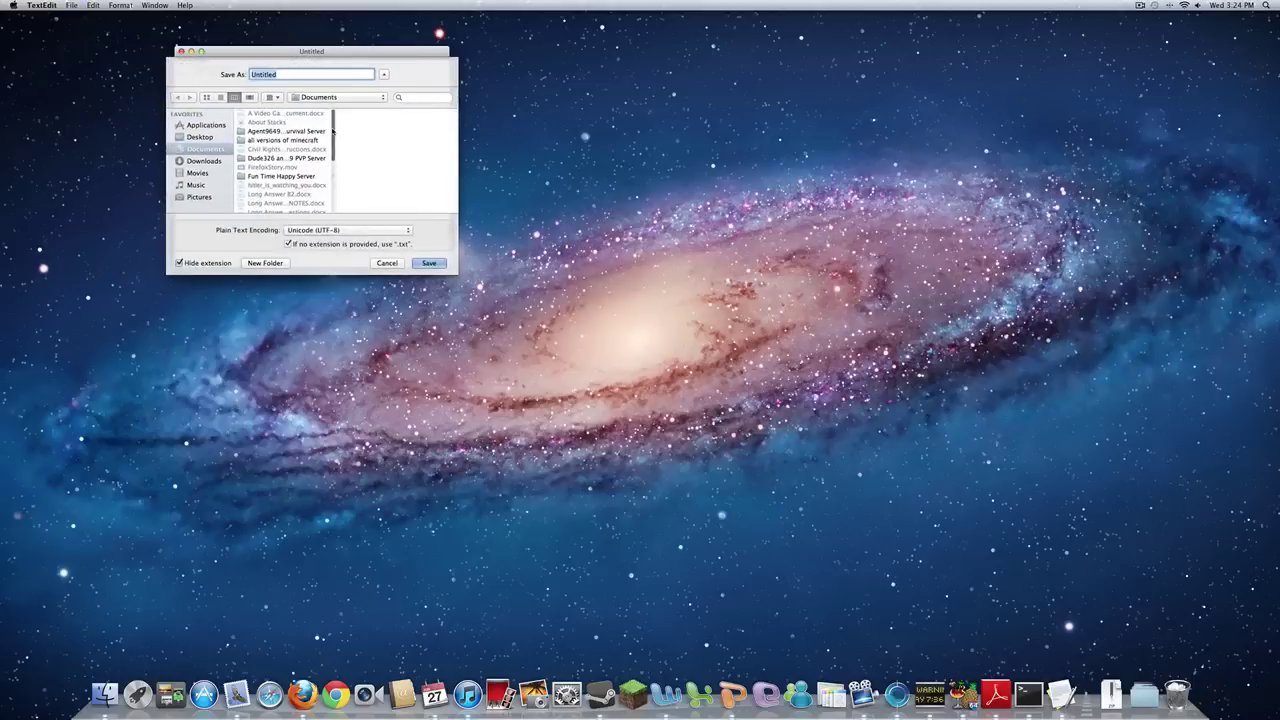
{"action": "type", "text": "start.command"}
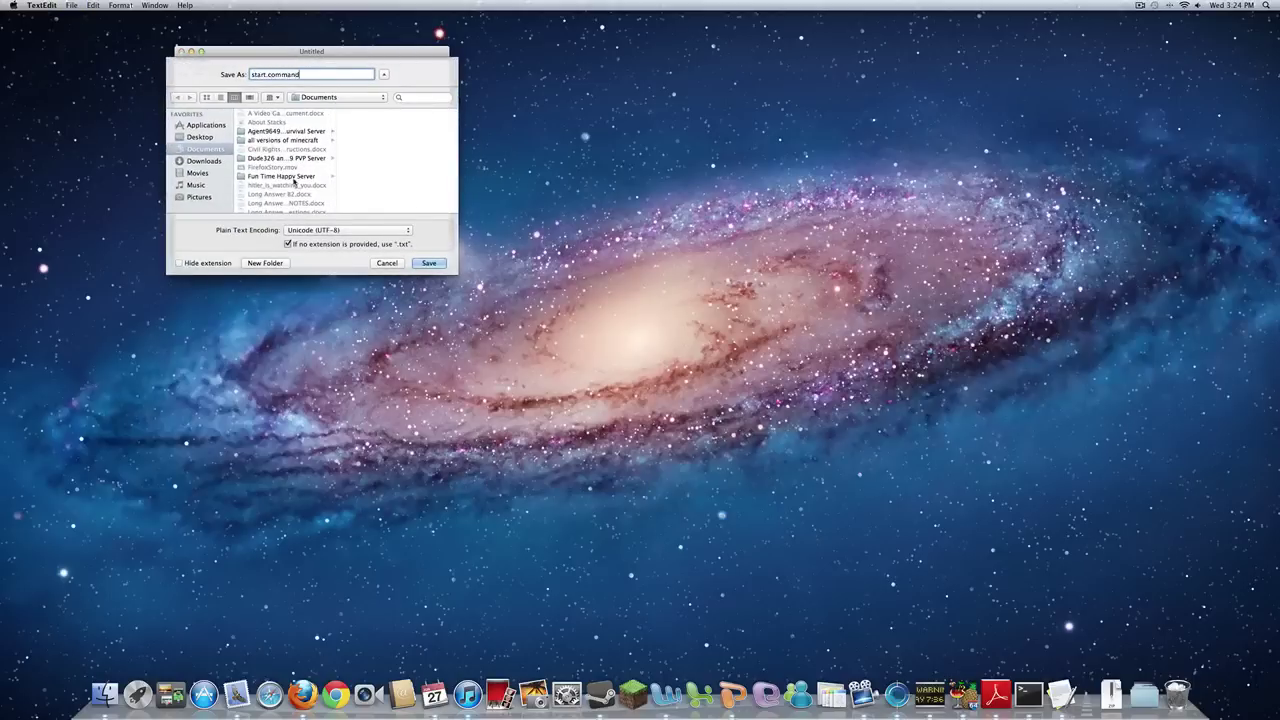
{"action": "scroll", "coordinate": [294, 184], "scroll_direction": "down", "scroll_amount": 10}
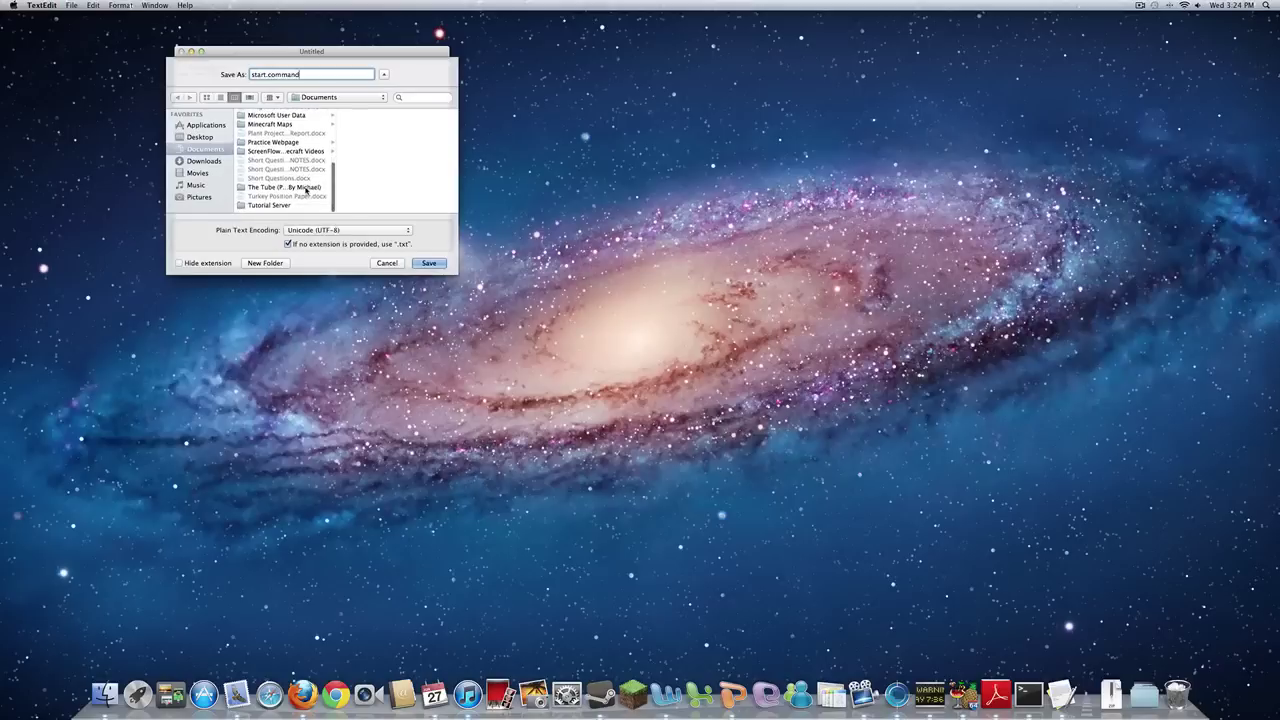
{"action": "left_click", "coordinate": [292, 208]}
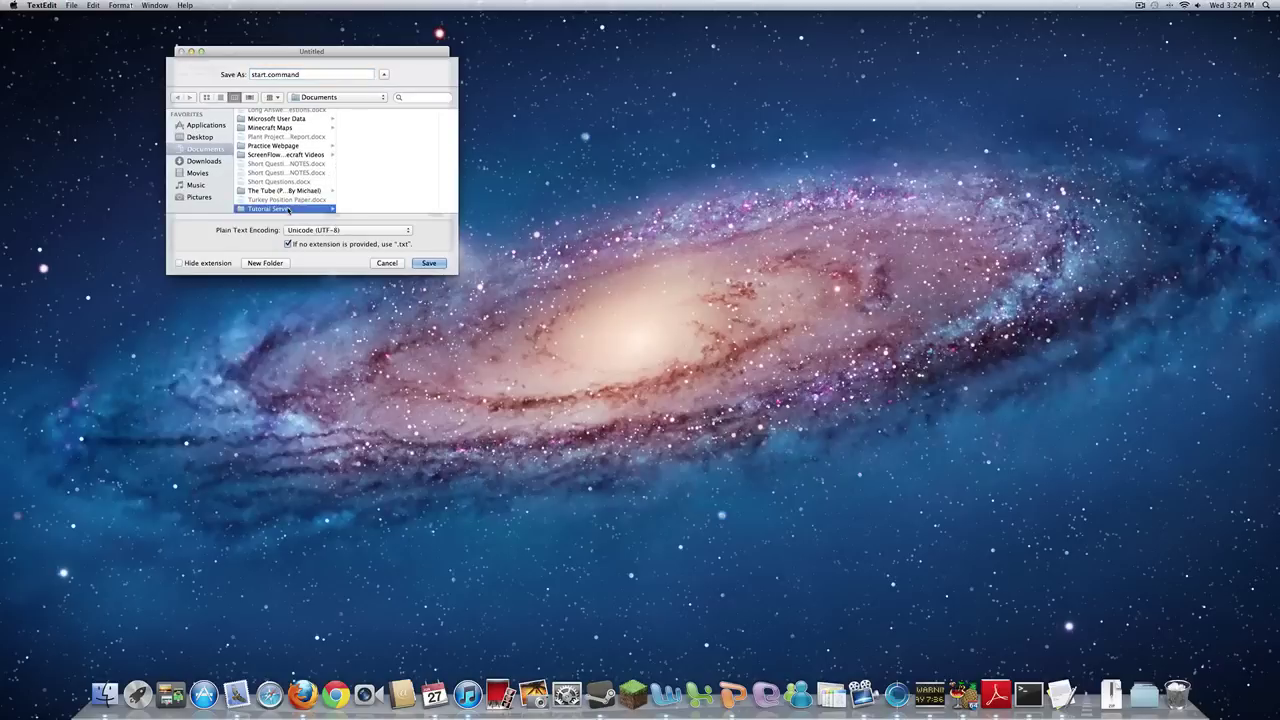
{"action": "left_click", "coordinate": [437, 263]}
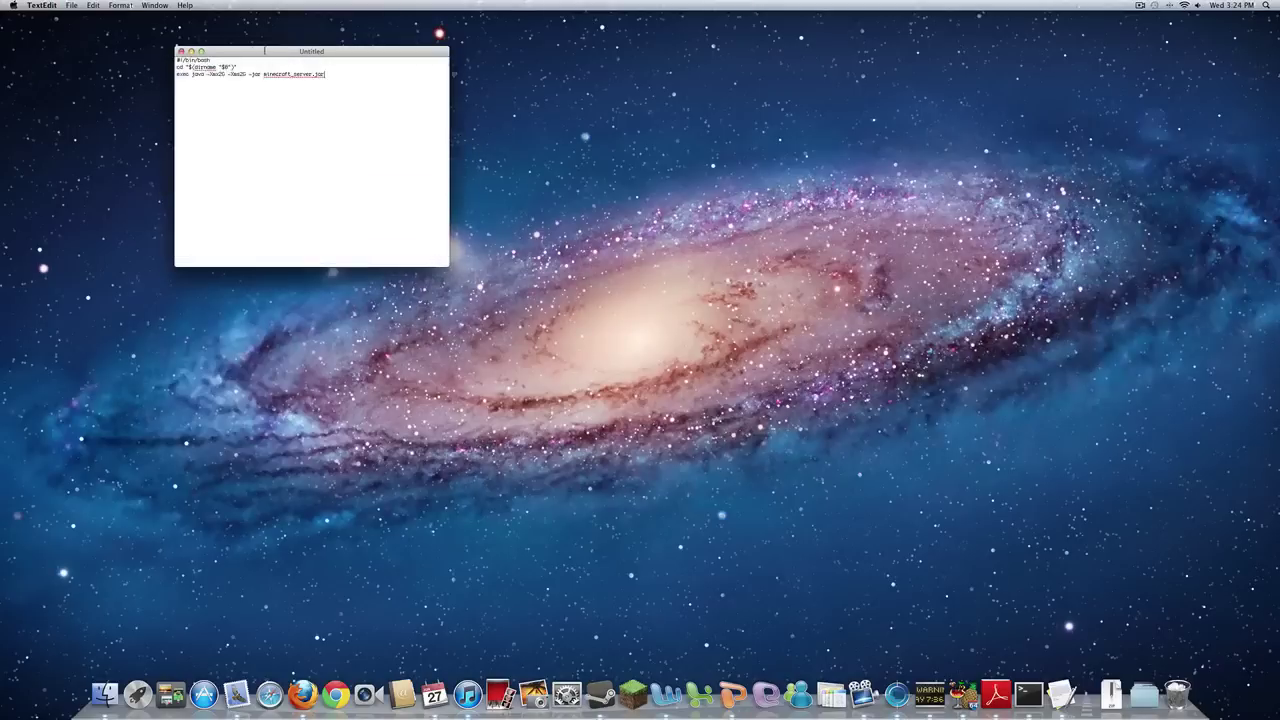
{"action": "left_click", "coordinate": [181, 51]}
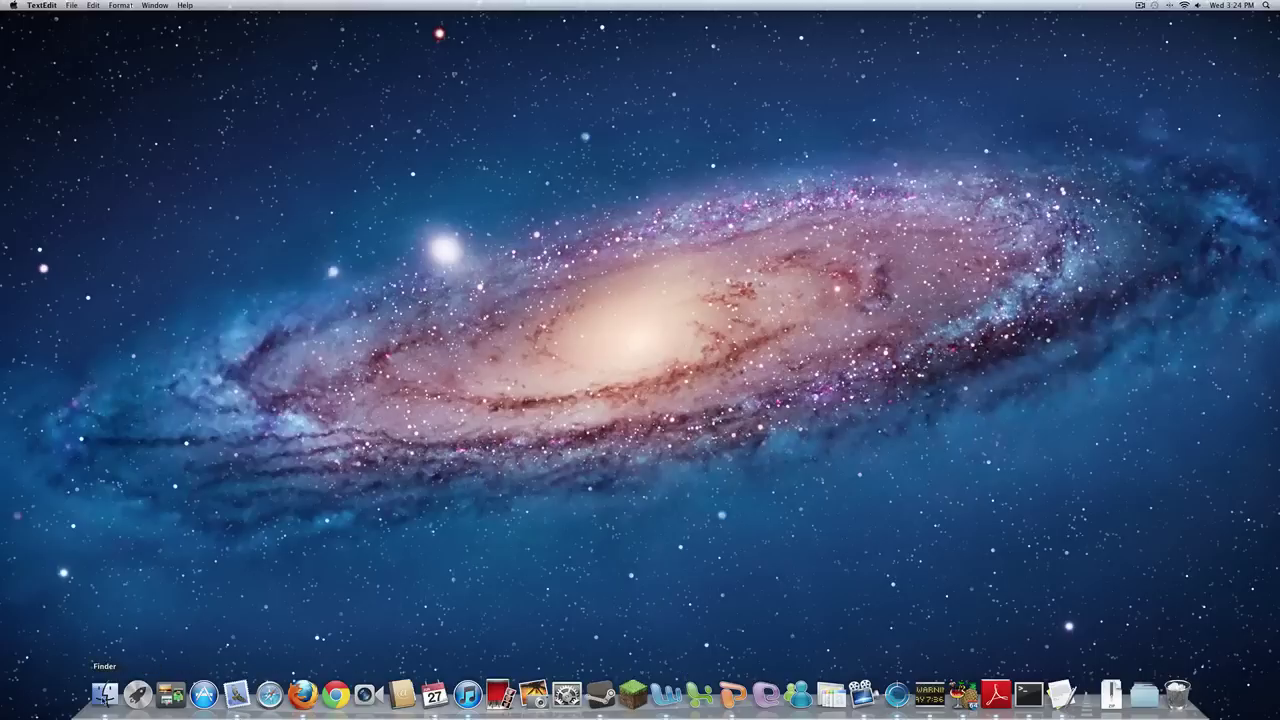
Launch Terminal from the Utilities folder in Applications, close the Finder window and bring the Terminal window to the front.
{"action": "left_click", "coordinate": [104, 694]}
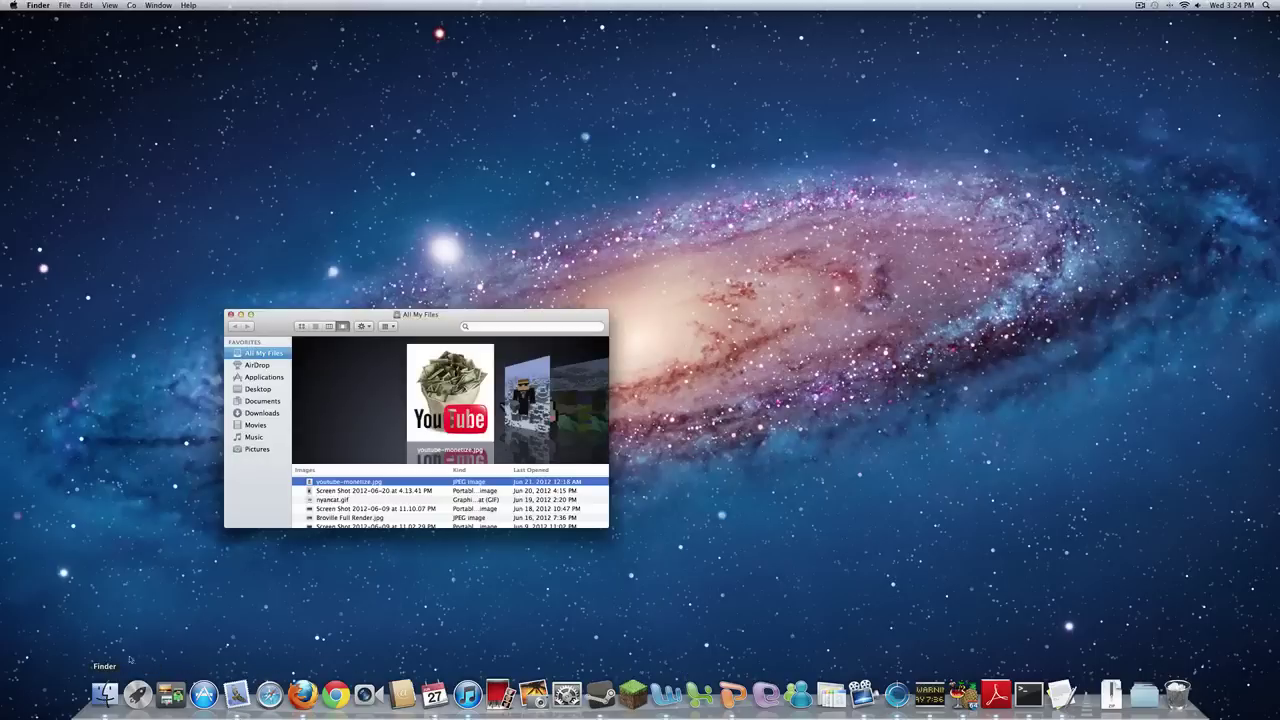
{"action": "left_click", "coordinate": [262, 377]}
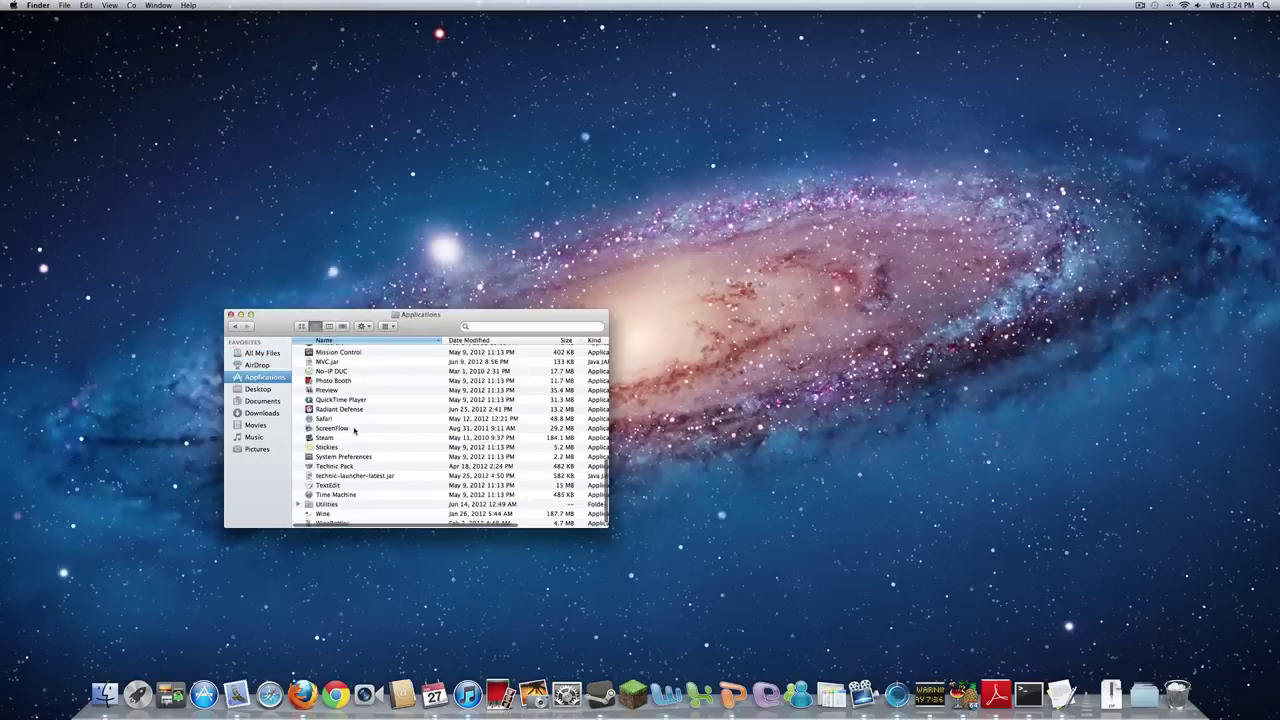
{"action": "double_click", "coordinate": [365, 504]}
{"action": "scroll", "coordinate": [362, 504], "scroll_direction": "down", "scroll_amount": 5}
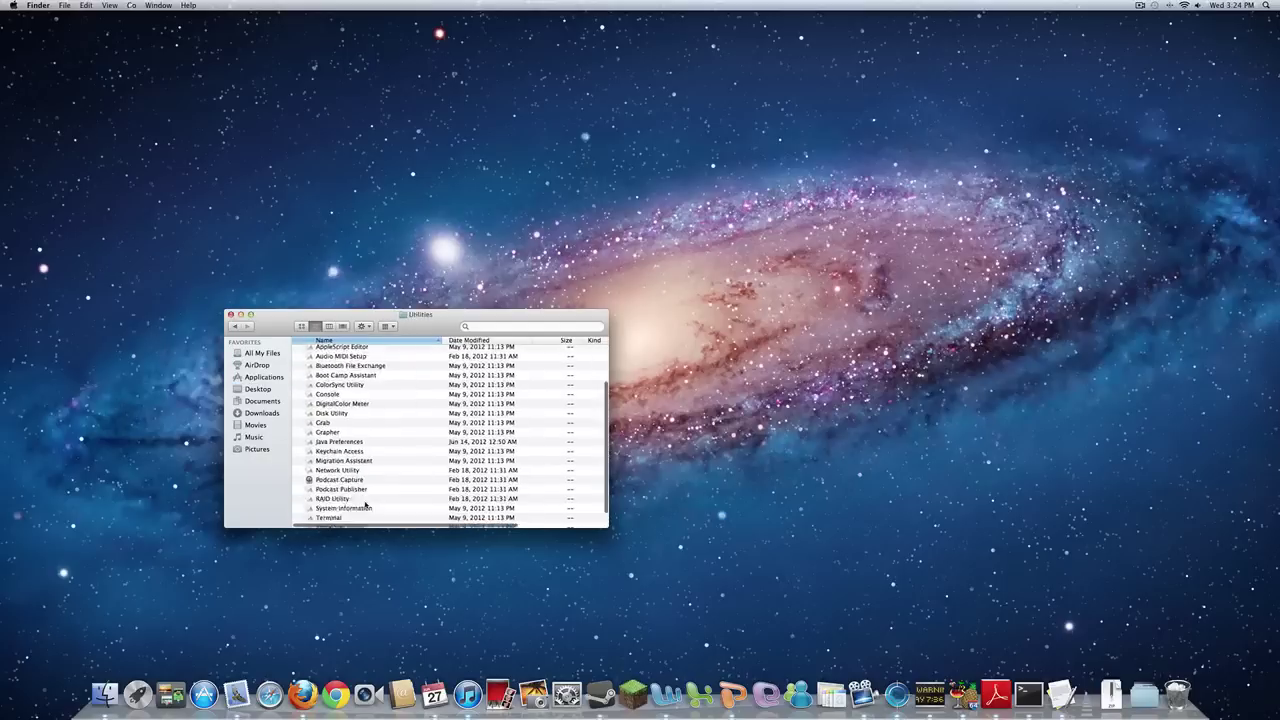
{"action": "double_click", "coordinate": [357, 504]}
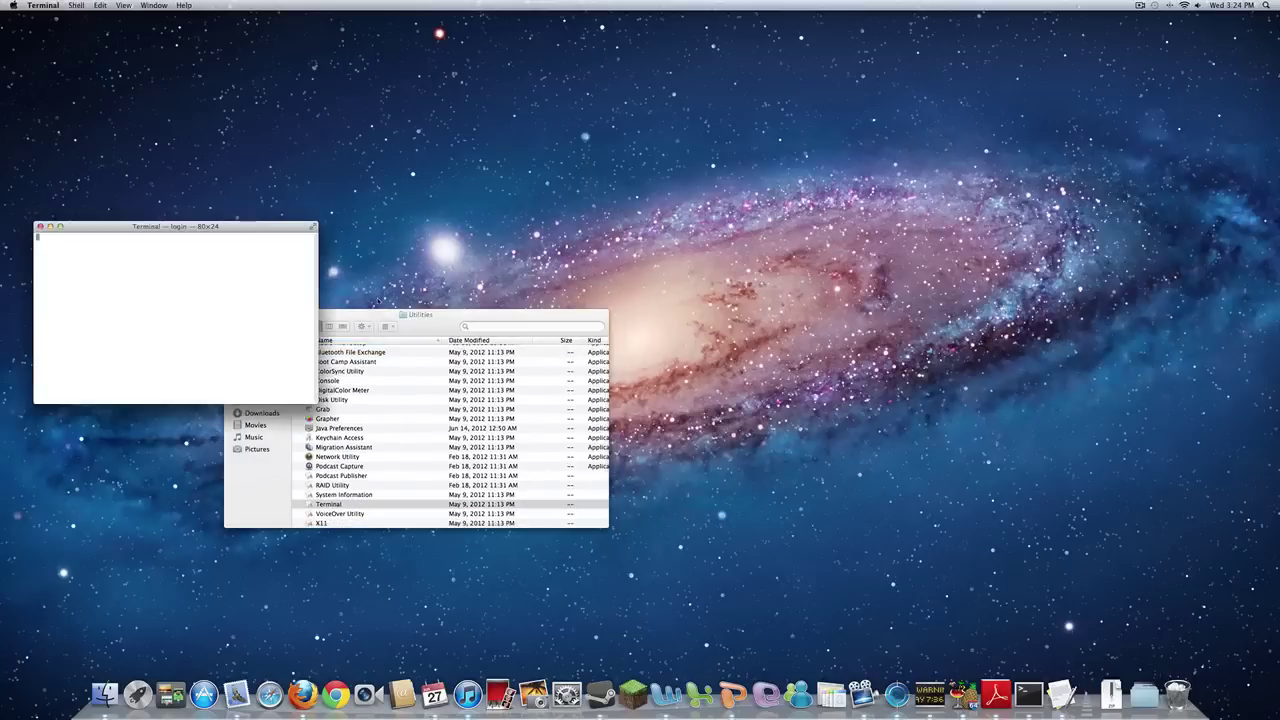
{"action": "left_click", "coordinate": [410, 316]}
{"action": "left_click", "coordinate": [230, 315]}
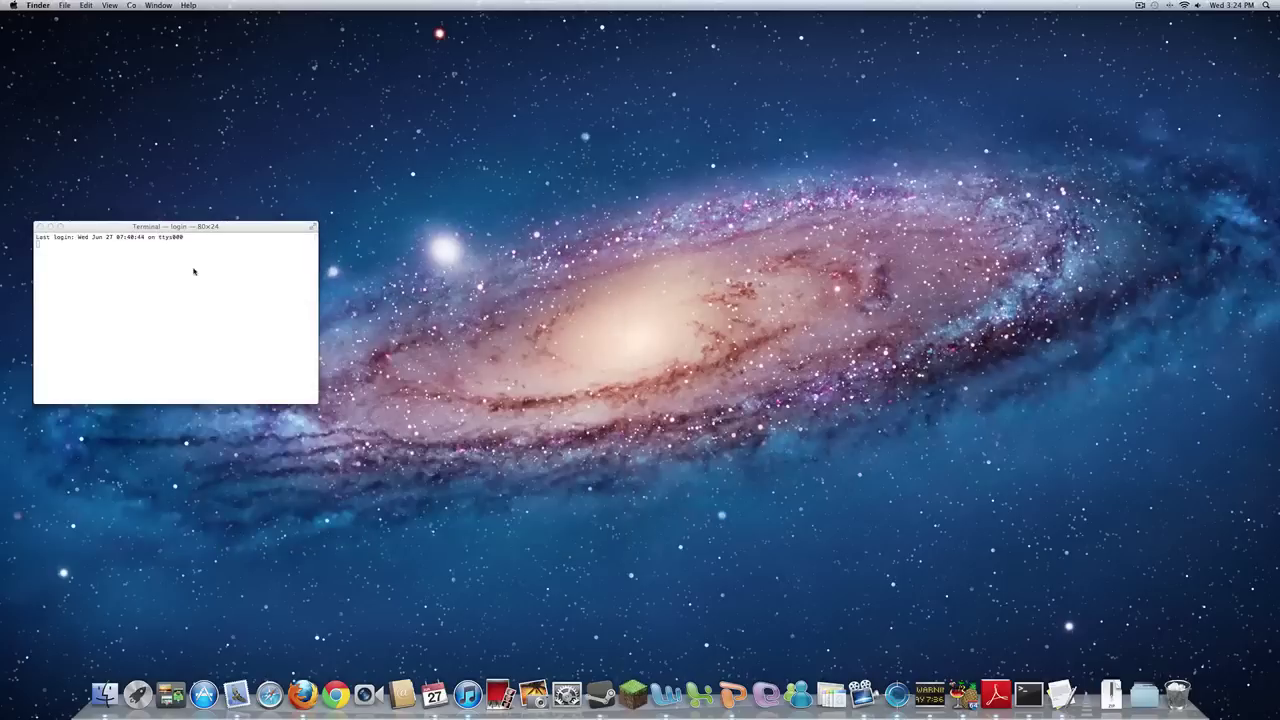
{"action": "left_click", "coordinate": [193, 268]}
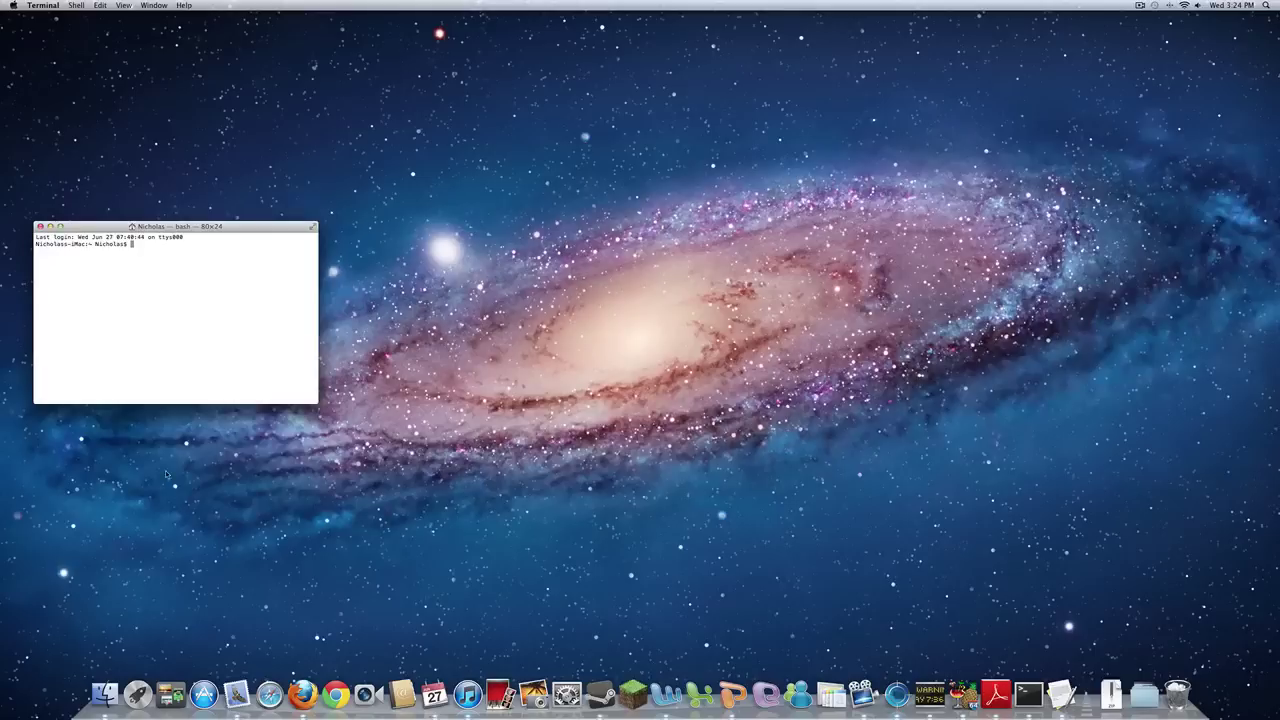
Open the Tutorial Server folder in Documents in a new Finder window beside Terminal.
{"action": "left_click", "coordinate": [104, 693]}
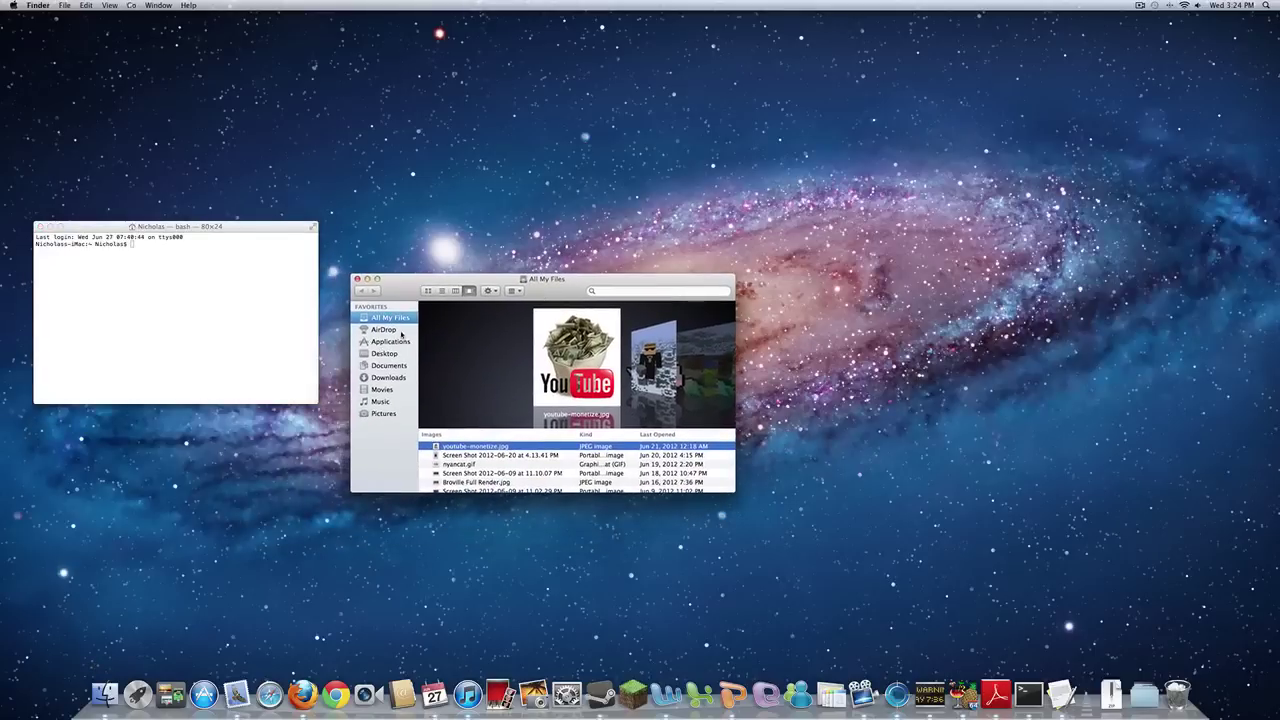
{"action": "left_click", "coordinate": [391, 366]}
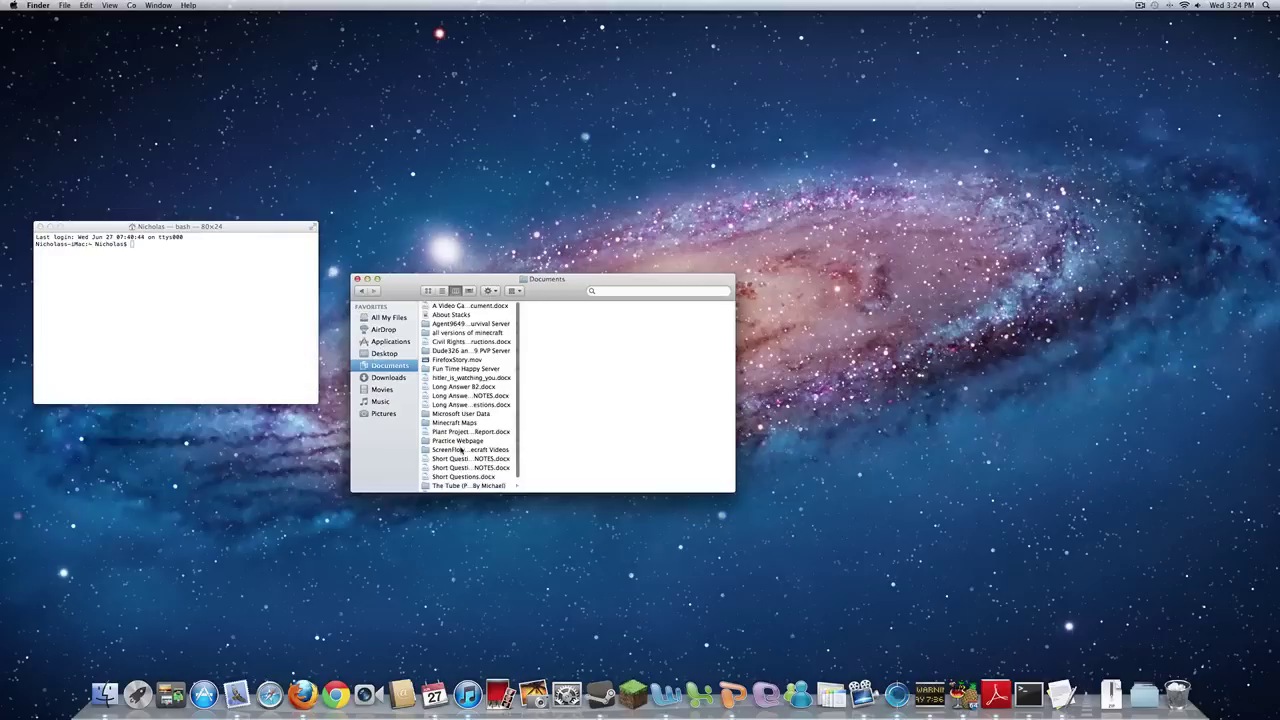
{"action": "scroll", "coordinate": [471, 460], "scroll_direction": "down", "scroll_amount": 3}
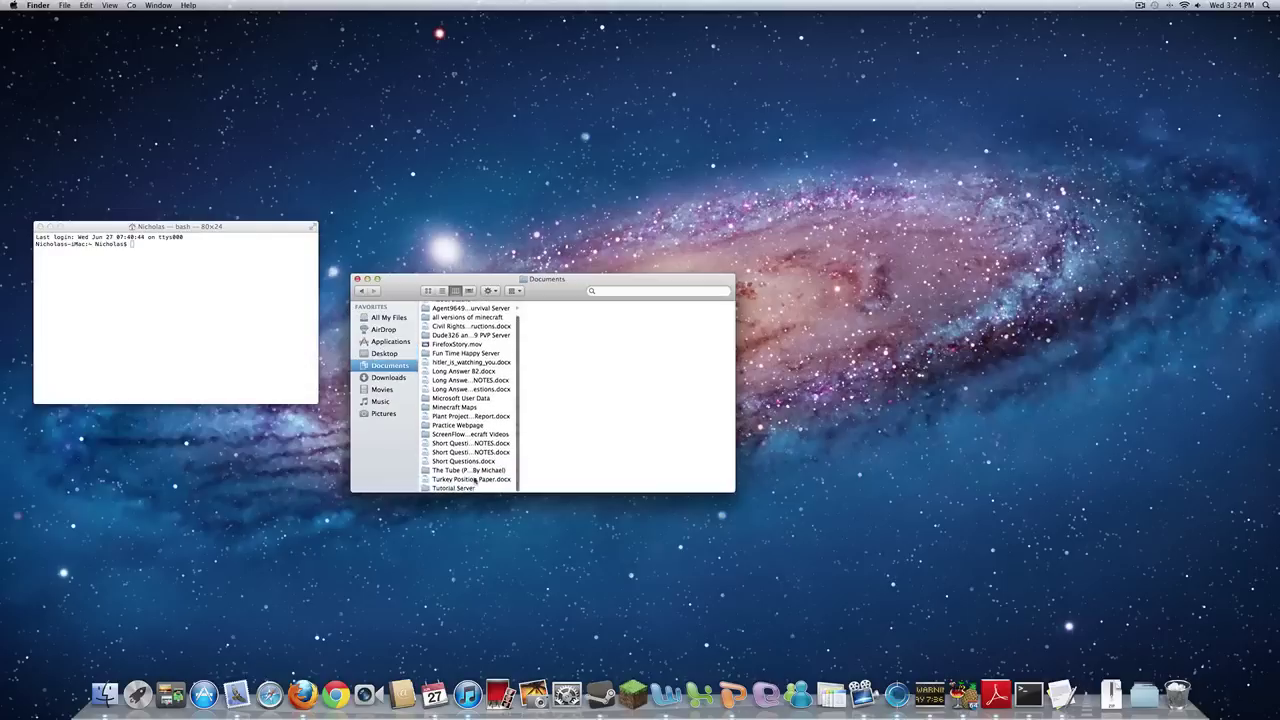
{"action": "left_click", "coordinate": [474, 488]}
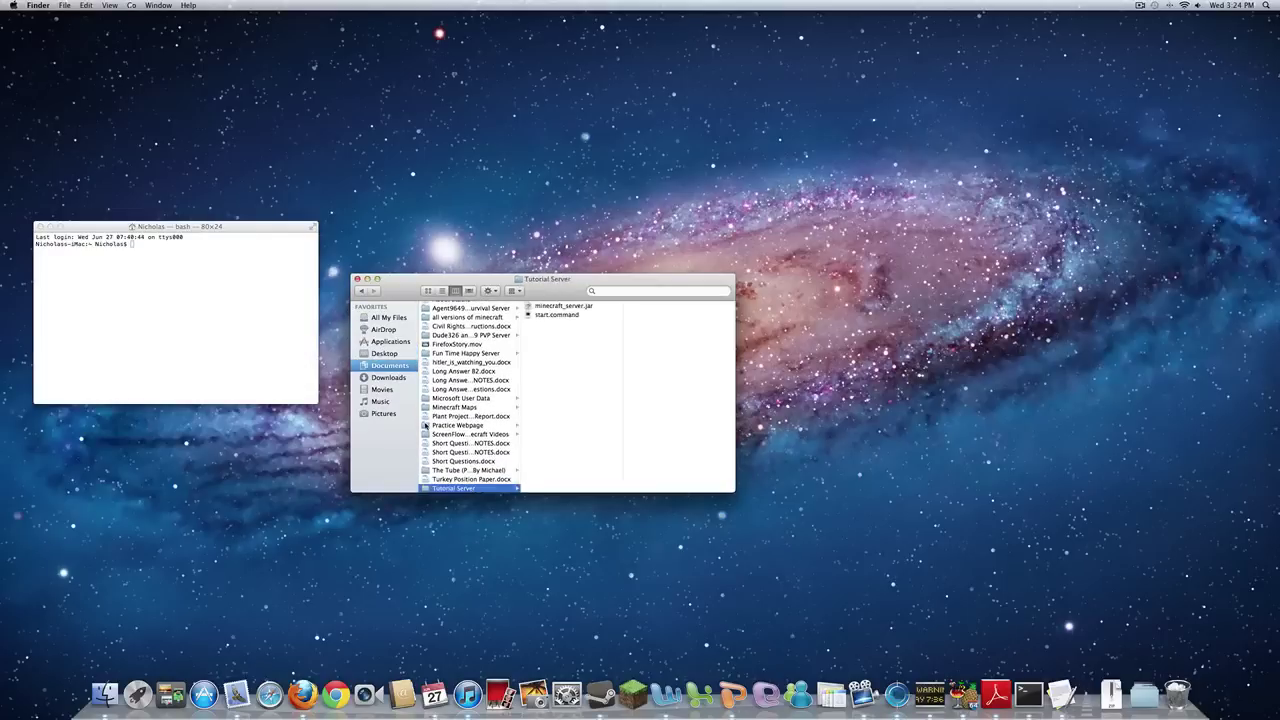
Run chmod a+x in Terminal on the Tutorial Server folder's start.command file and close the Terminal window.
{"action": "left_click", "coordinate": [226, 335]}
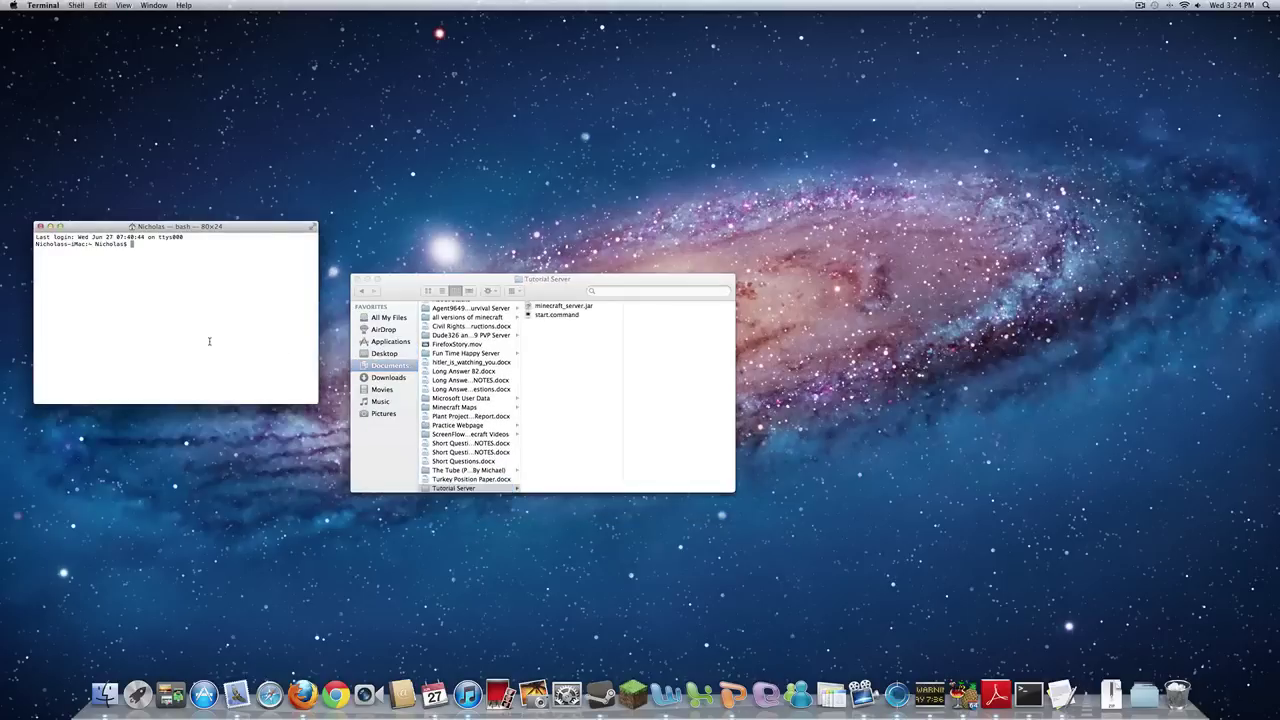
{"action": "type", "text": "chmod"}
{"action": "key", "text": "BackSpace"}
{"action": "key", "text": "BackSpace"}
{"action": "key", "text": "BackSpace"}
{"action": "key", "text": "BackSpace"}
{"action": "key", "text": "BackSpace"}
{"action": "type", "text": "chmod a+x"}
{"action": "left_click_drag", "start_coordinate": [555, 316], "coordinate": [245, 293]}
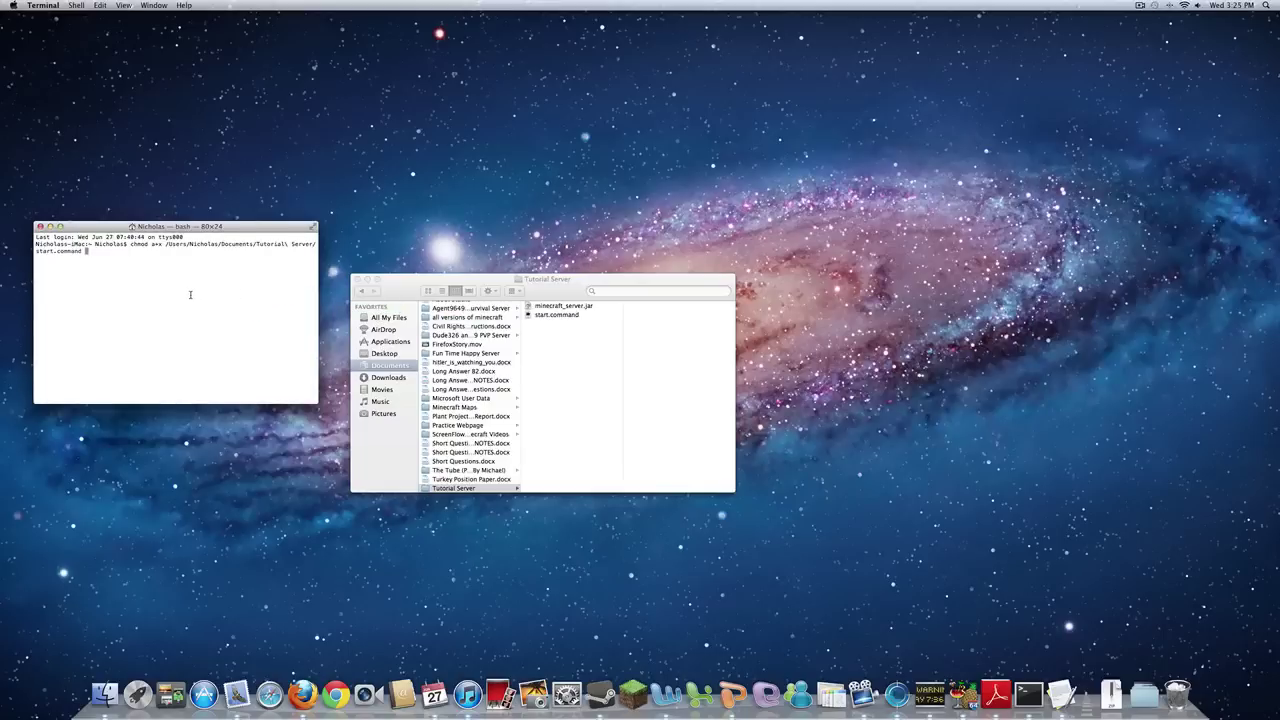
{"action": "key", "text": "Return"}
{"action": "key", "text": "super+w"}
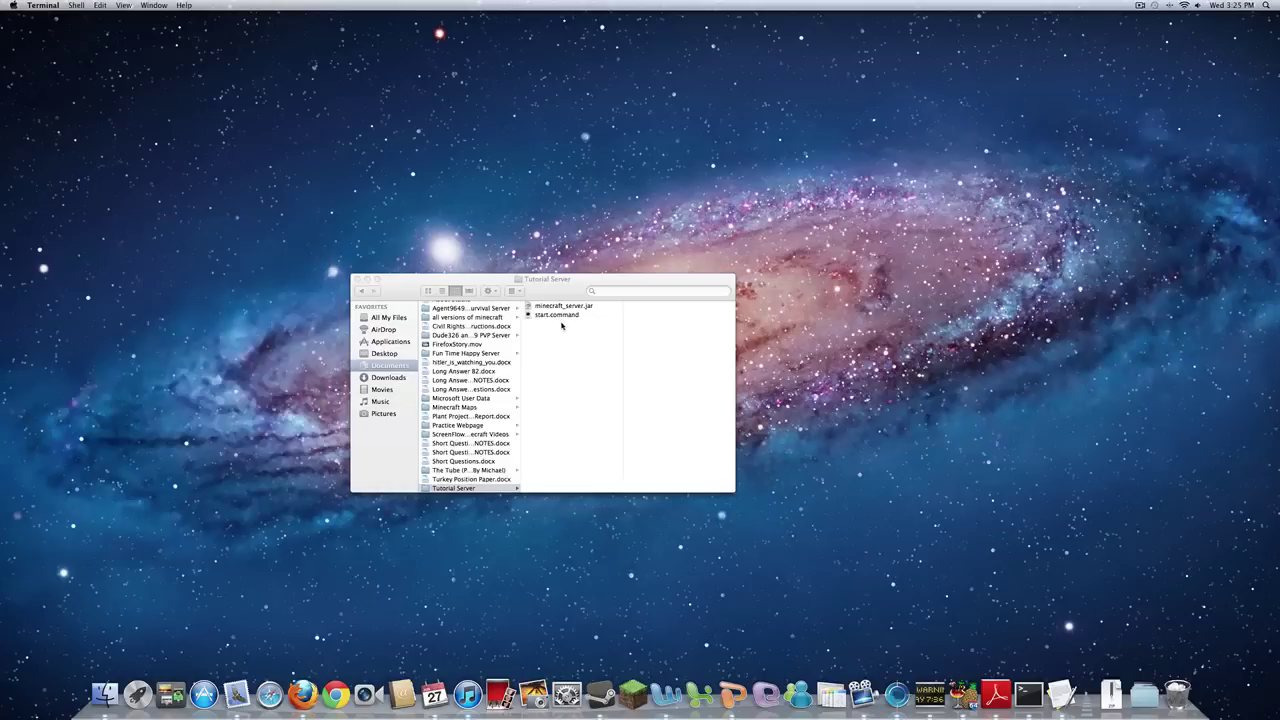
Run start.command from the Tutorial Server folder, close the Finder window and allow the downloaded script to open.
{"action": "left_click", "coordinate": [562, 327]}
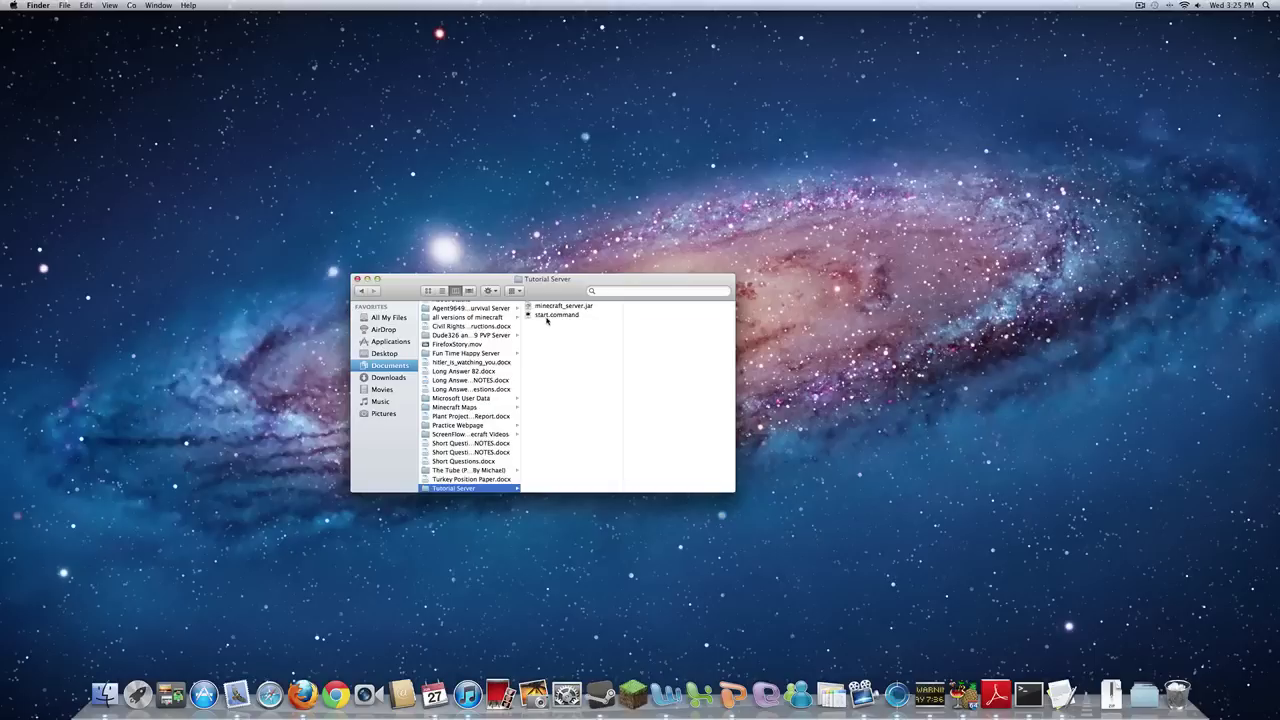
{"action": "left_click", "coordinate": [584, 316]}
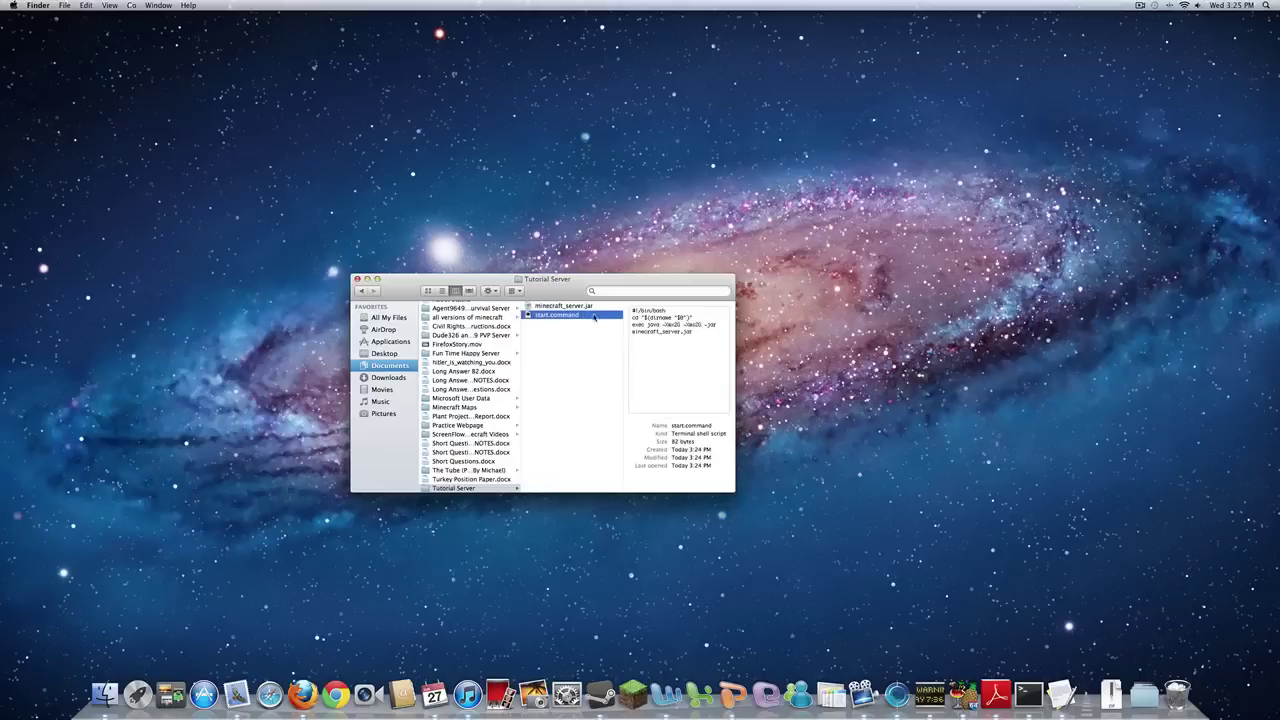
{"action": "double_click", "coordinate": [594, 316]}
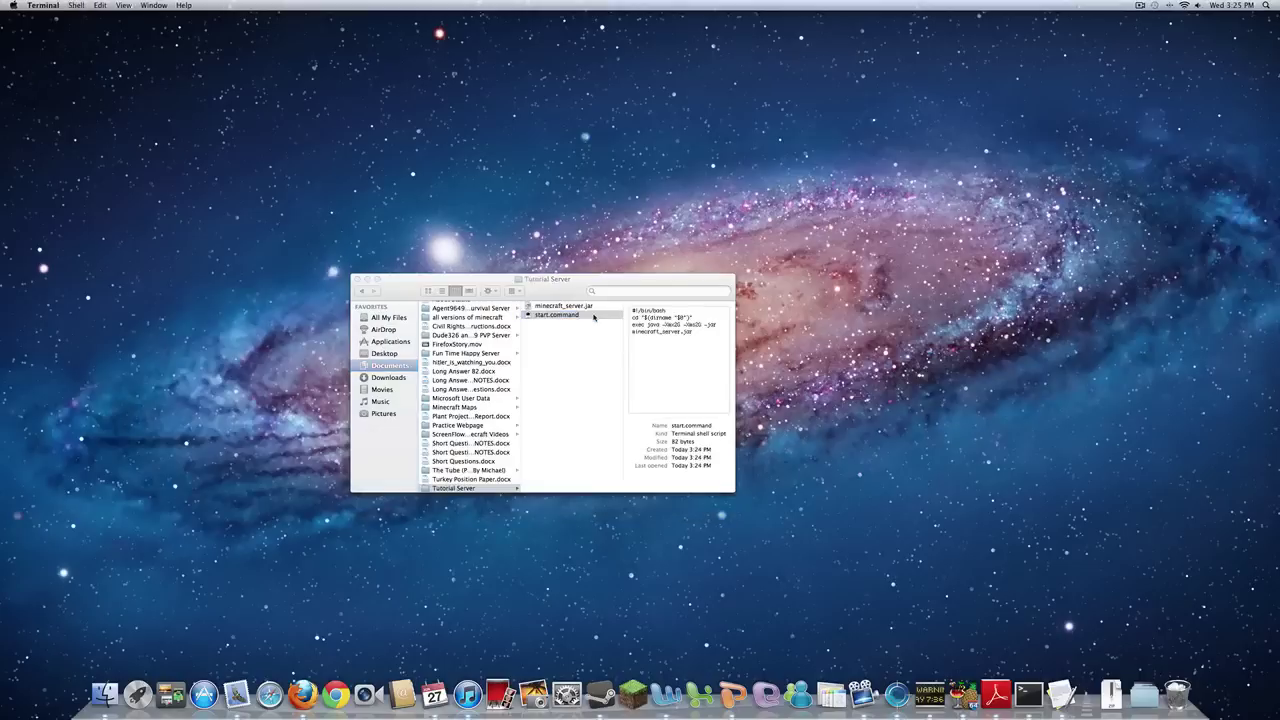
{"action": "left_click", "coordinate": [357, 279]}
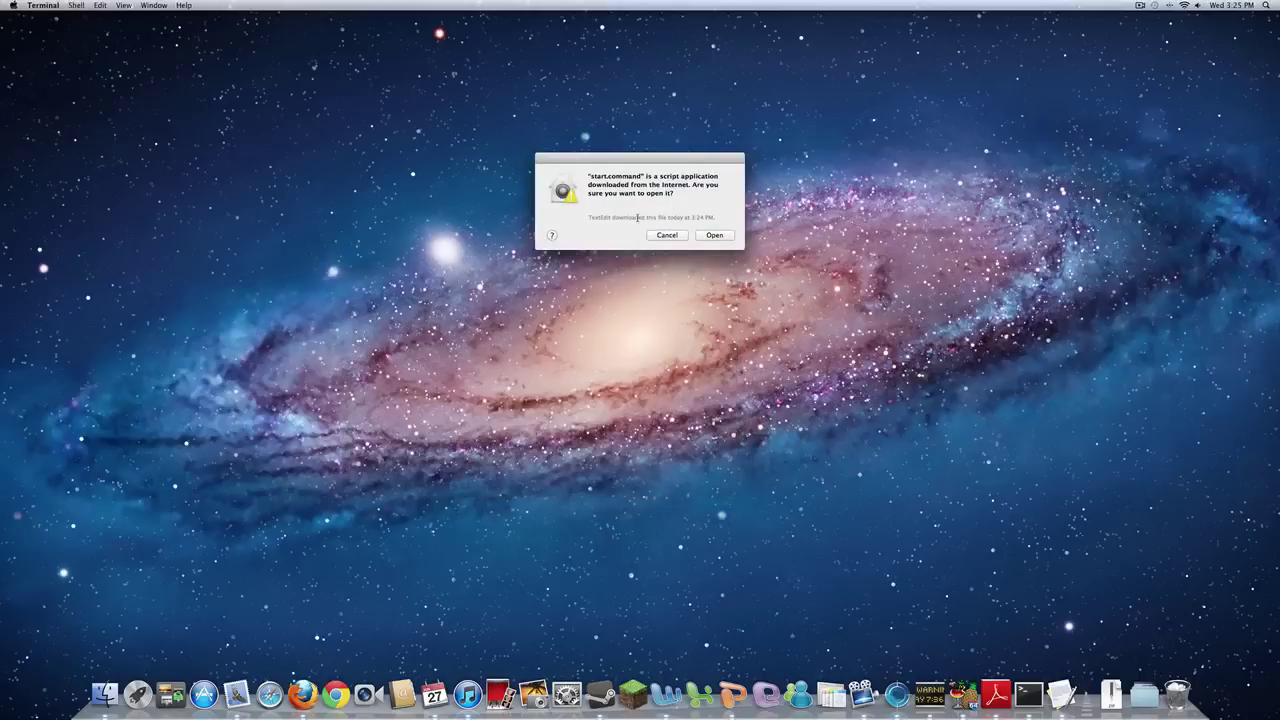
{"action": "left_click", "coordinate": [714, 235]}
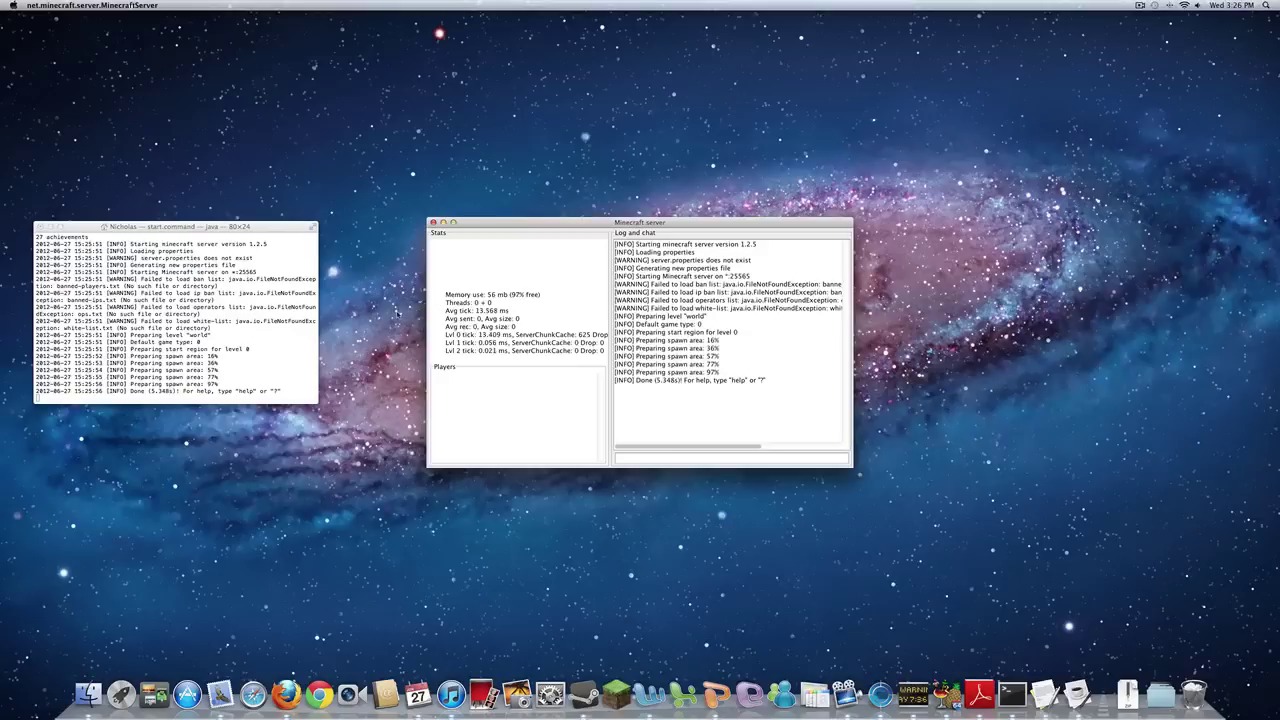
Shut down the Minecraft server with the stop command in its server window and close the Terminal window.
{"action": "left_click", "coordinate": [279, 339]}
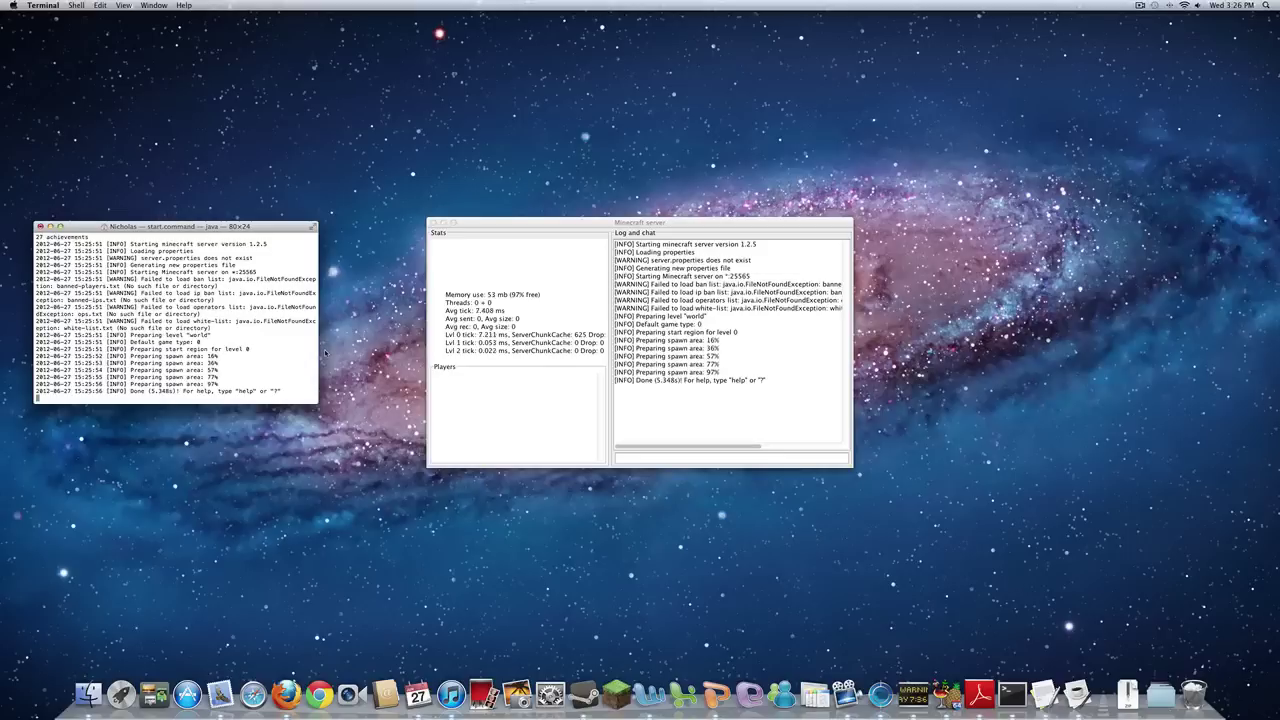
{"action": "type", "text": "stop"}
{"action": "left_click", "coordinate": [657, 460]}
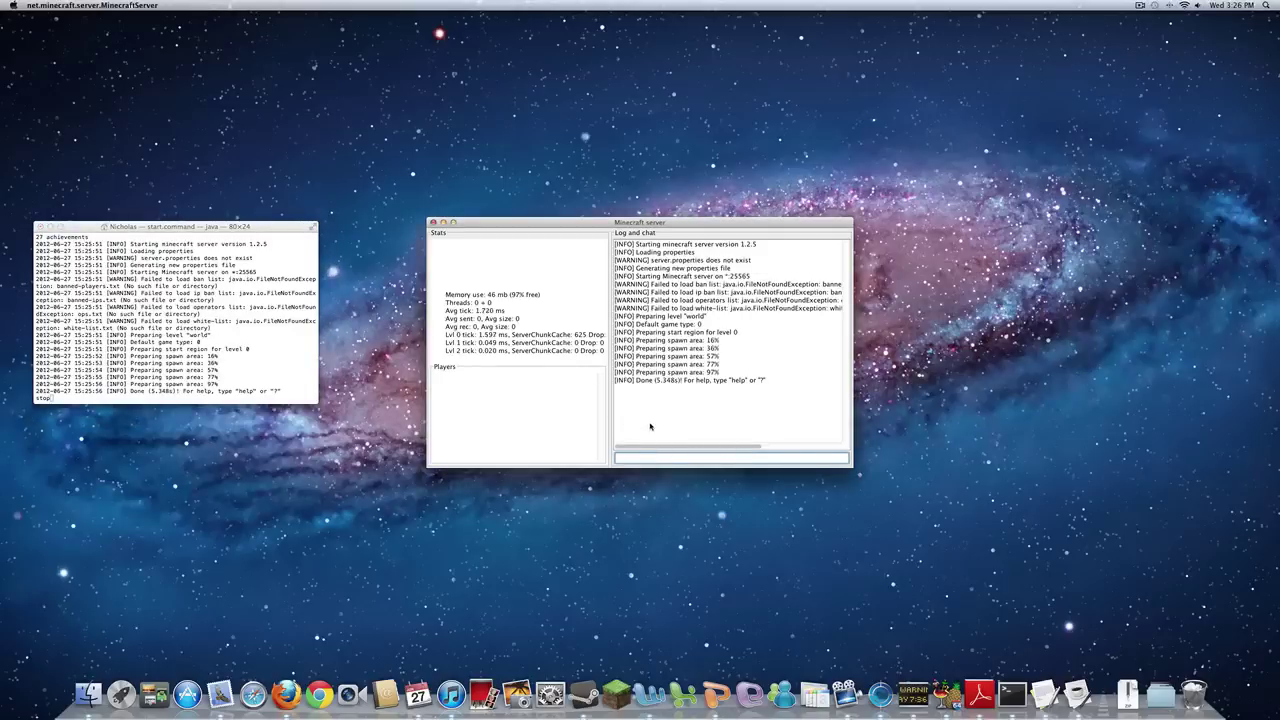
{"action": "type", "text": "stop"}
{"action": "key", "text": "Return"}
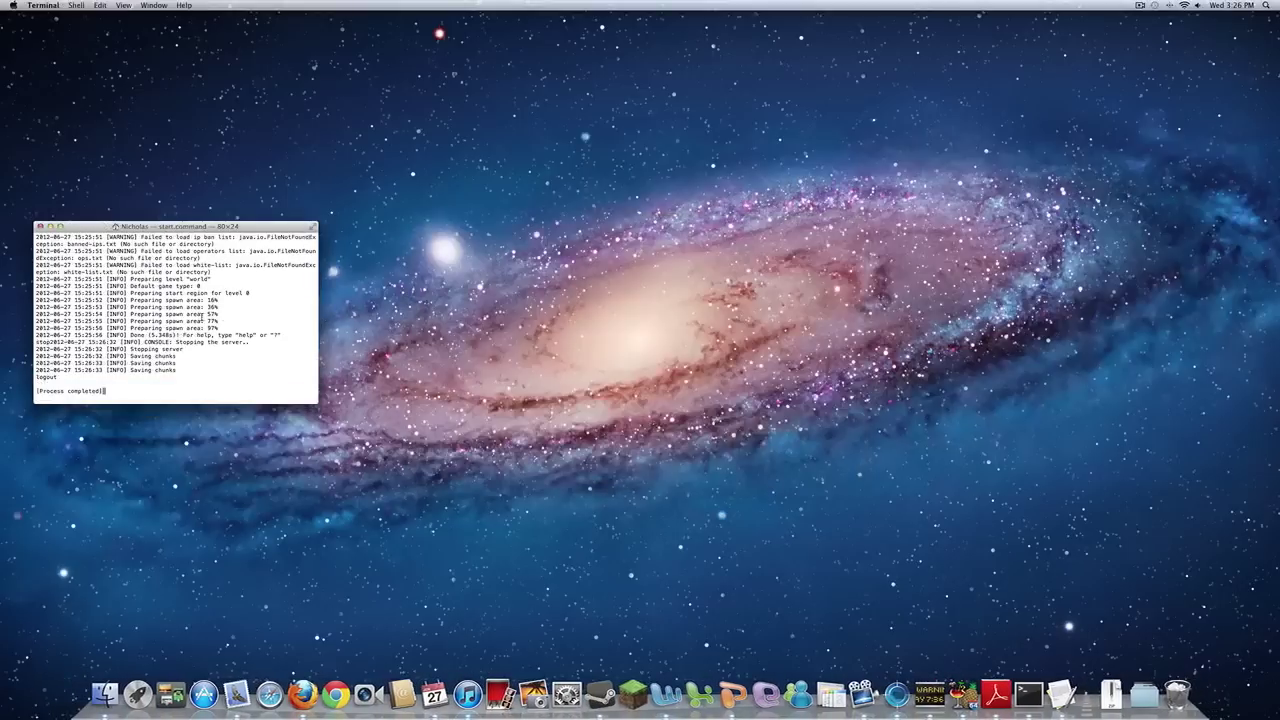
{"action": "key", "text": "super+w"}
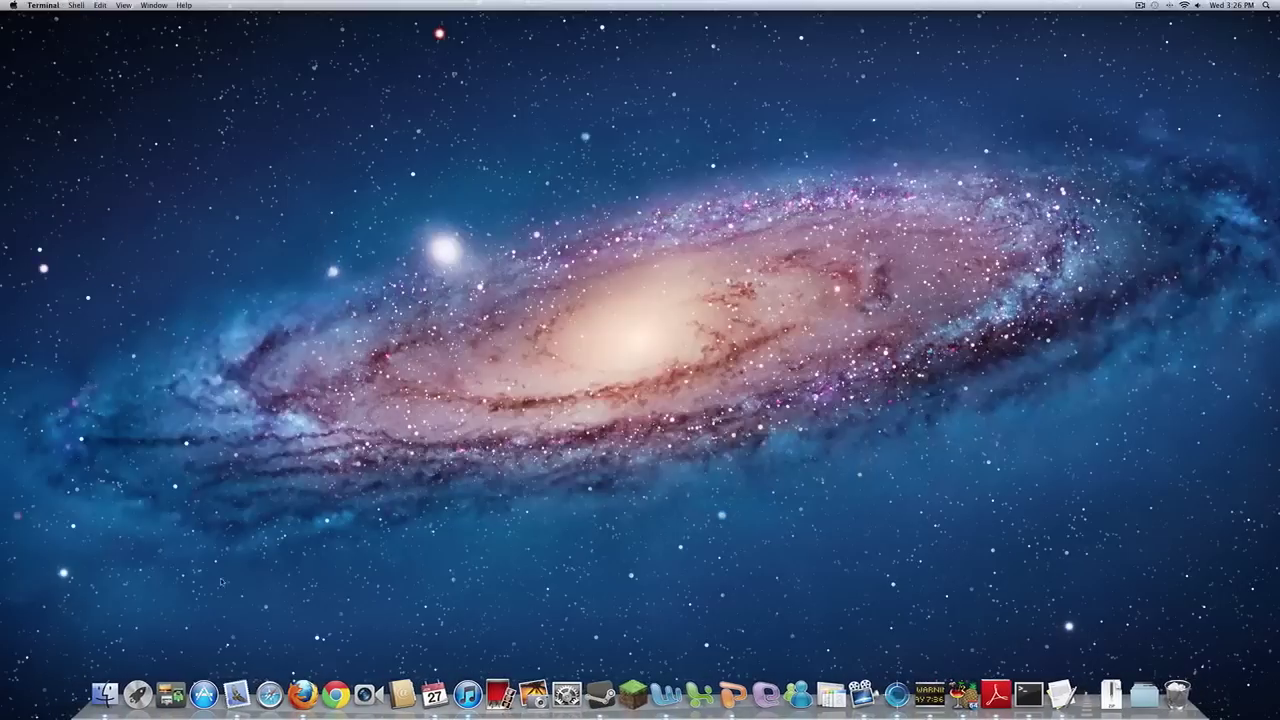
Open the Tutorial Server folder in Documents in Finder to show the generated server files.
{"action": "left_click", "coordinate": [104, 693]}
{"action": "left_click", "coordinate": [389, 365]}
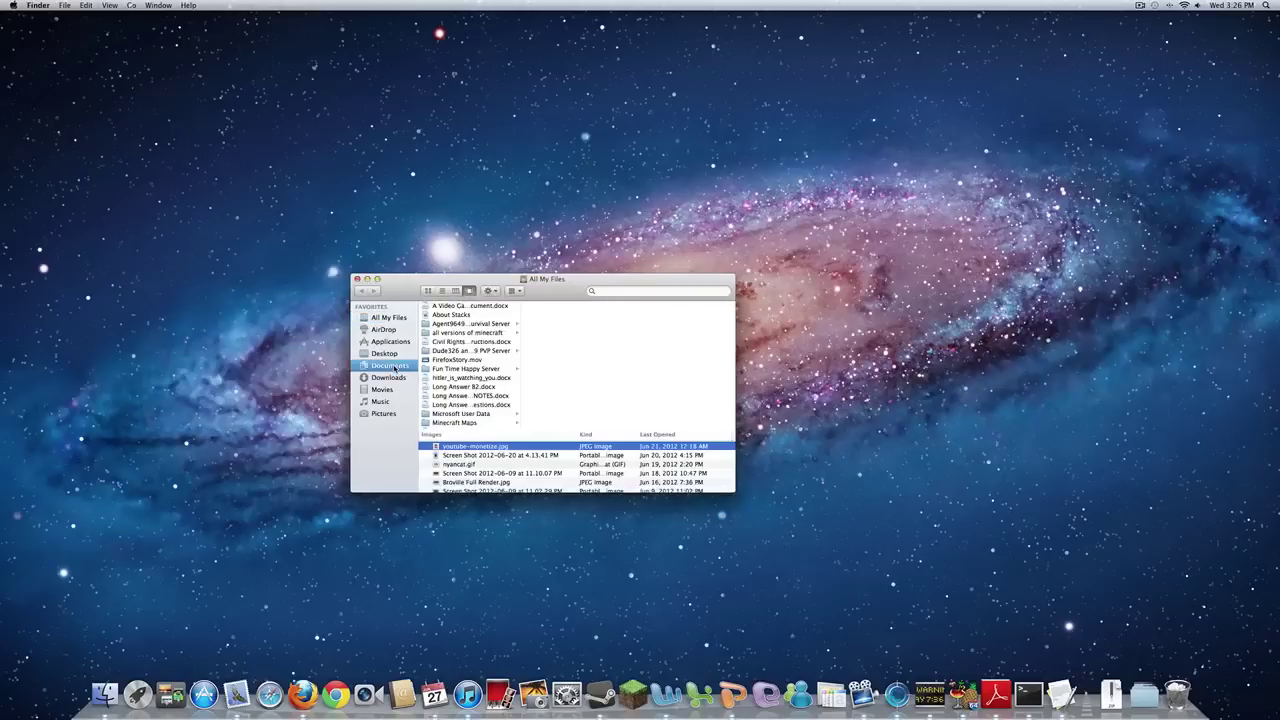
{"action": "scroll", "coordinate": [465, 436], "scroll_direction": "down", "scroll_amount": 3}
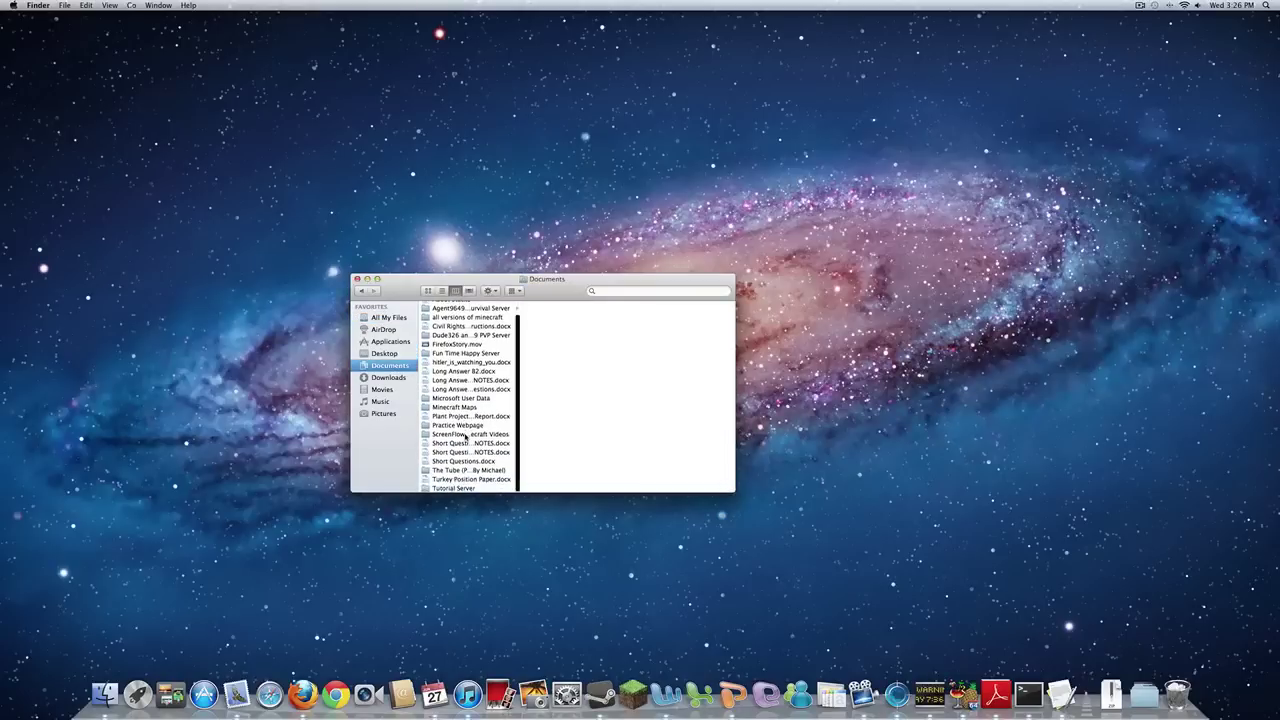
{"action": "left_click", "coordinate": [475, 488]}
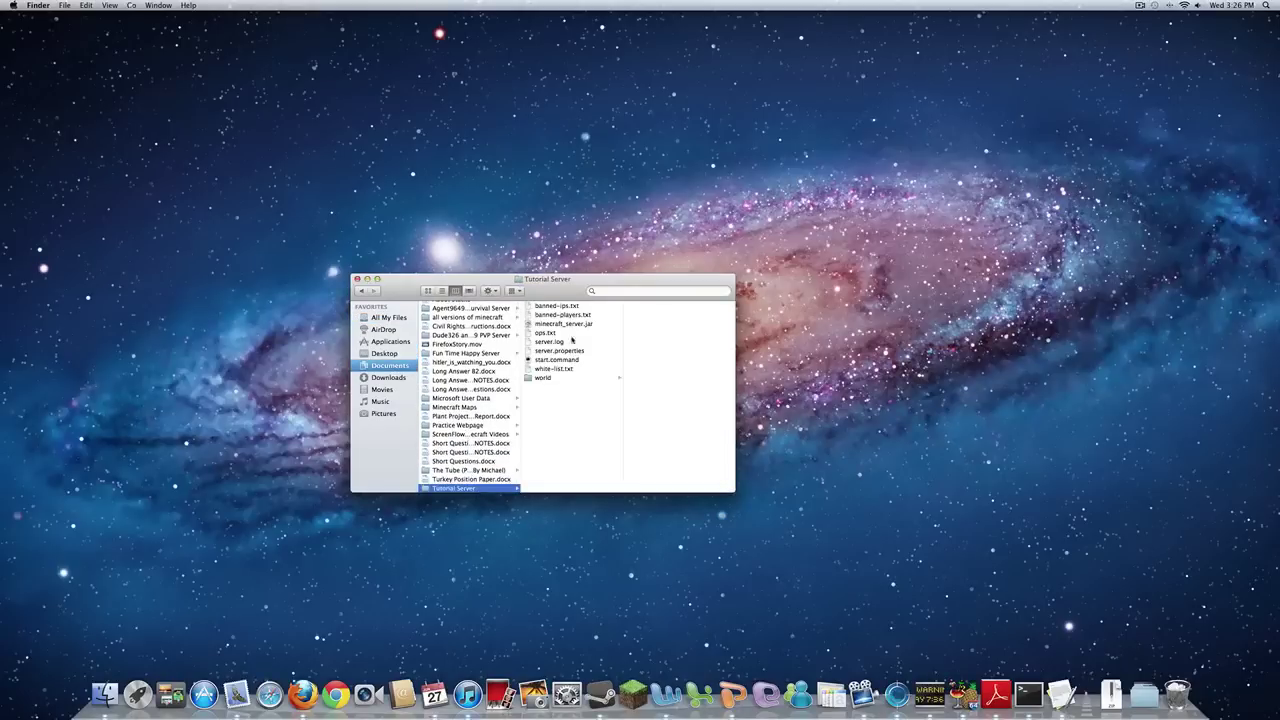
Open banned-players.txt, enter two player usernames on separate lines and save the file.
{"action": "double_click", "coordinate": [585, 316]}
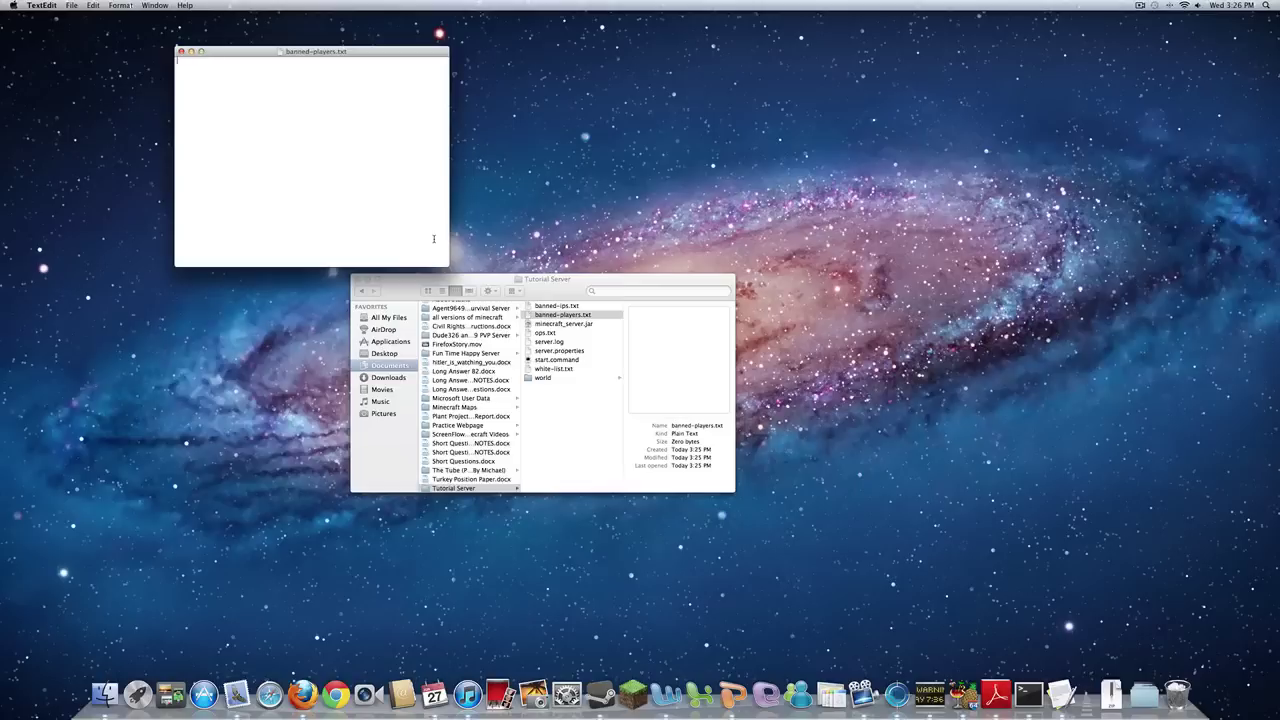
{"action": "key", "text": "super+w"}
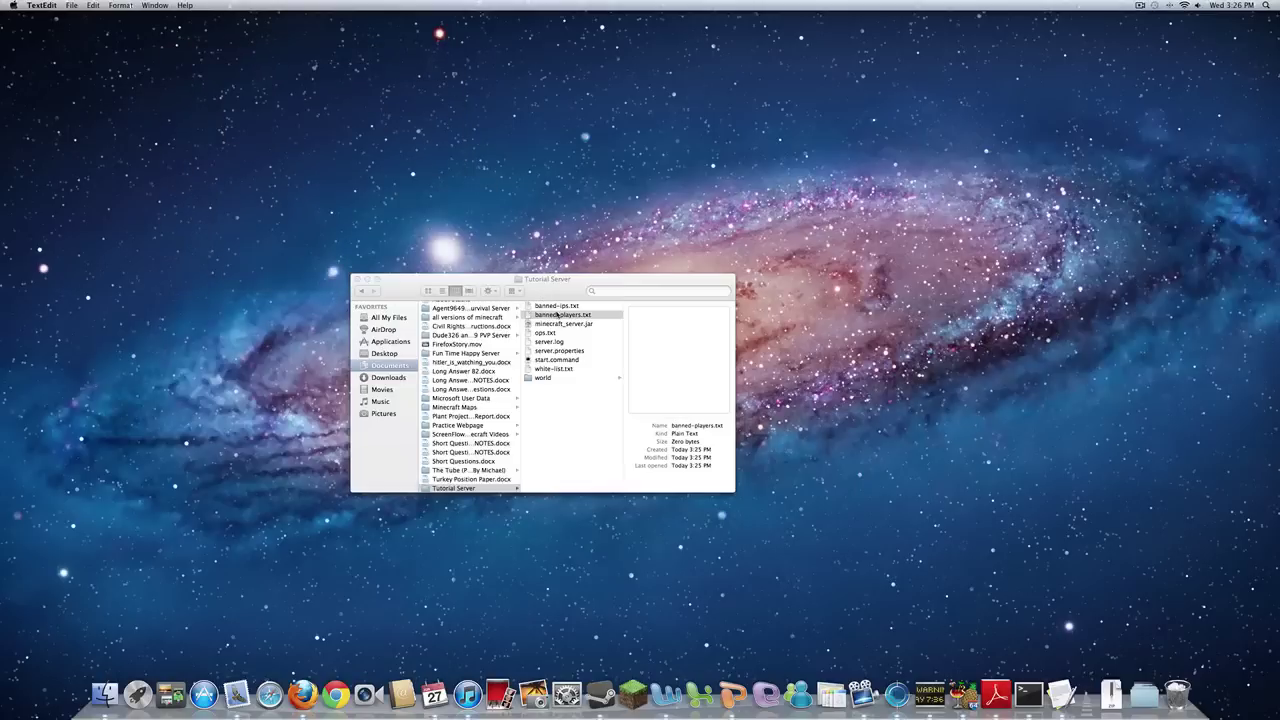
{"action": "left_click", "coordinate": [557, 316]}
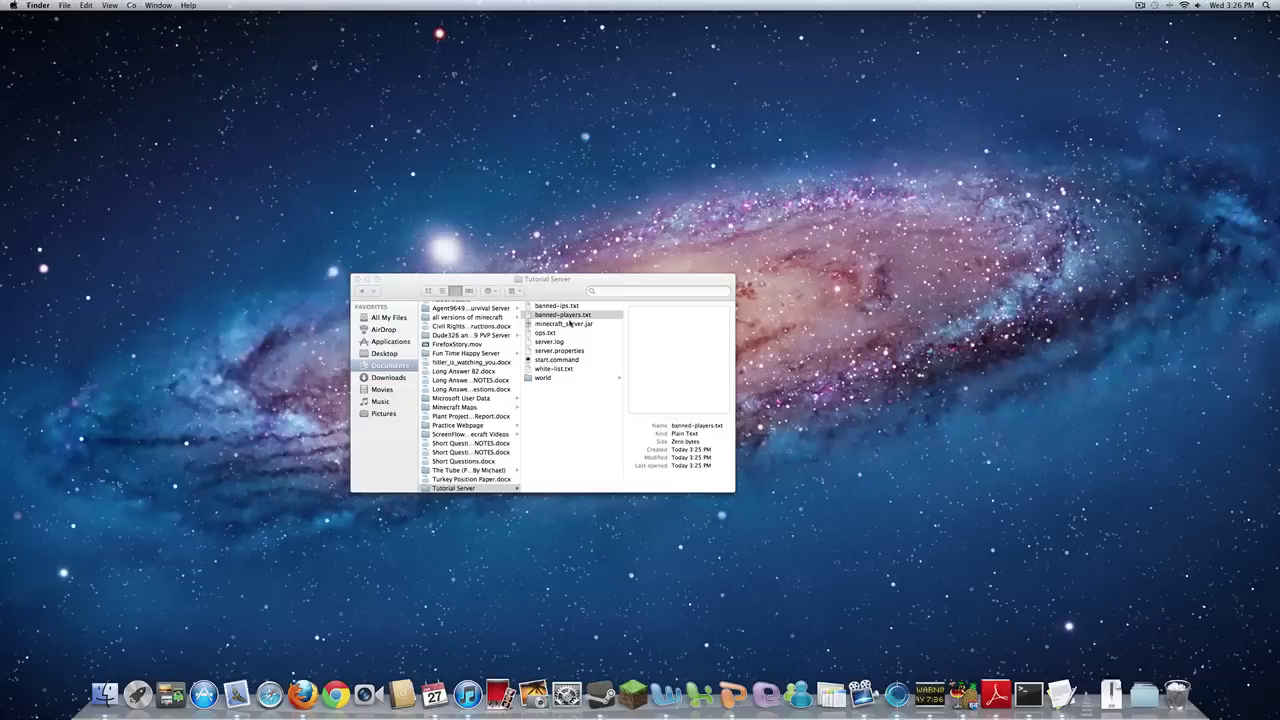
{"action": "double_click", "coordinate": [565, 318]}
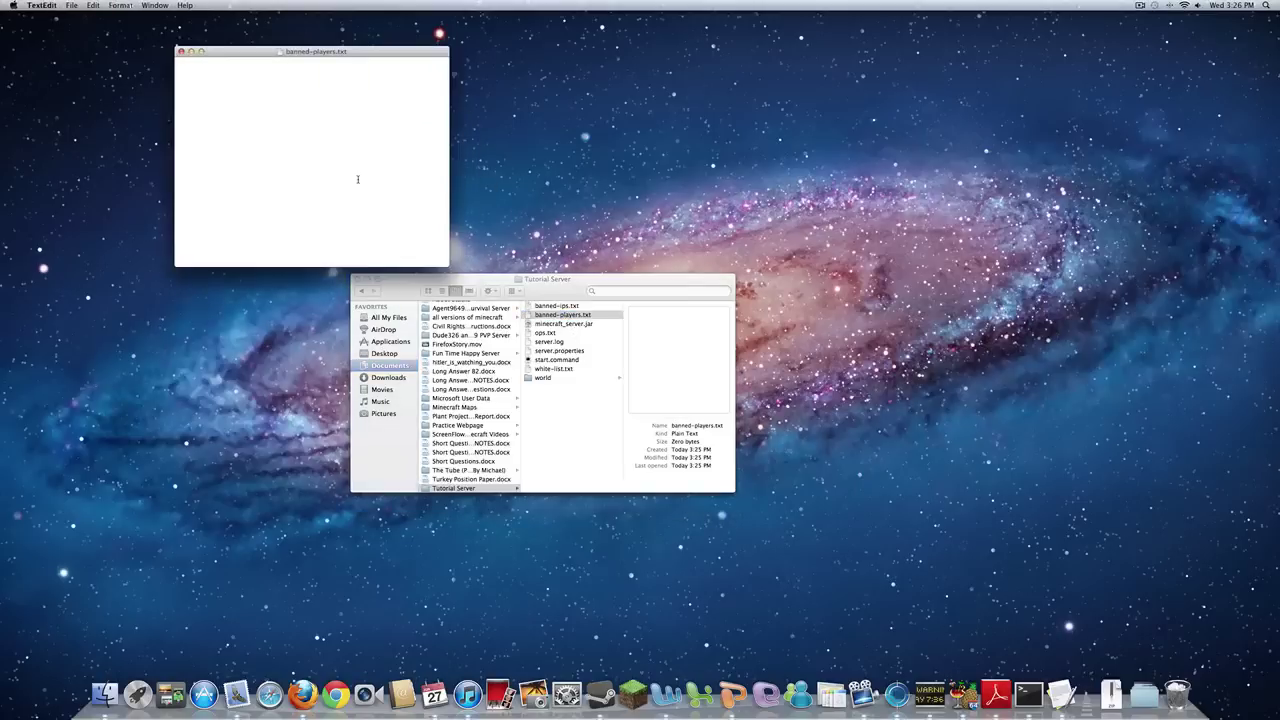
{"action": "type", "text": "Agent"}
{"action": "type", "text": "JFRK"}
{"action": "key", "text": "super+s"}
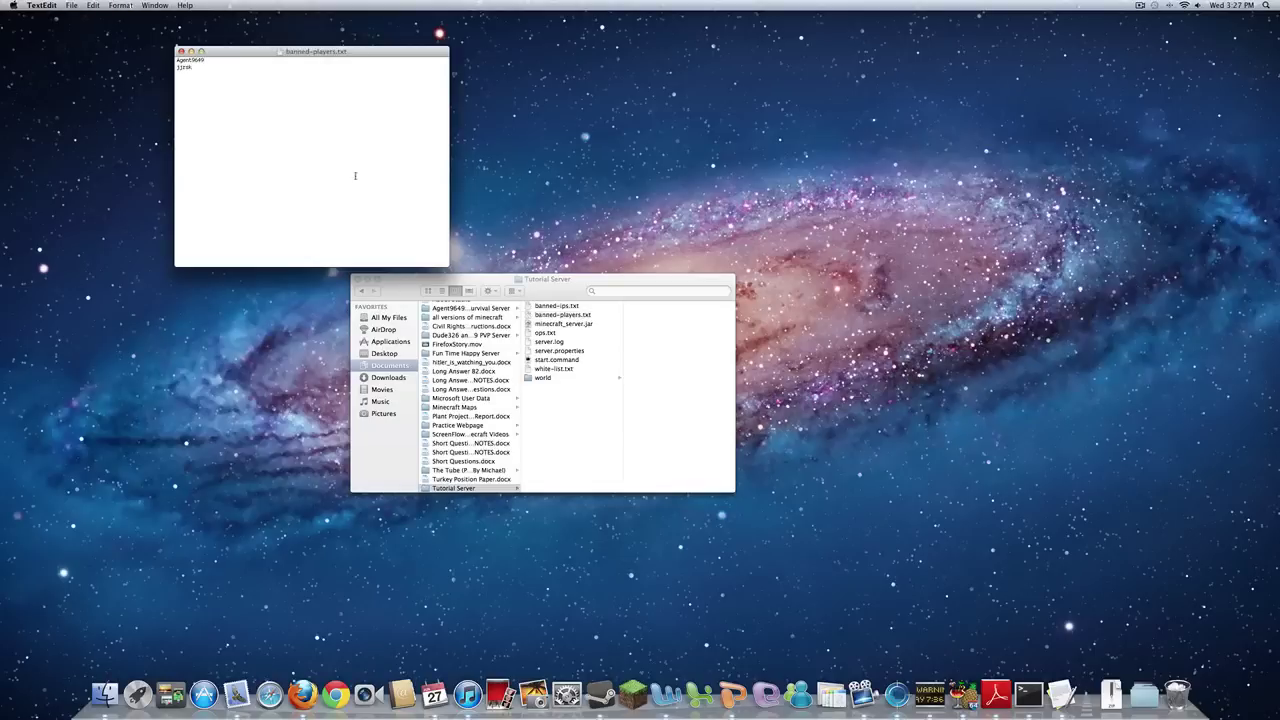
Remove all the player usernames from banned-players.txt and close the document.
{"action": "key", "text": "super+a"}
{"action": "key", "text": "super+x"}
{"action": "key", "text": "super+w"}
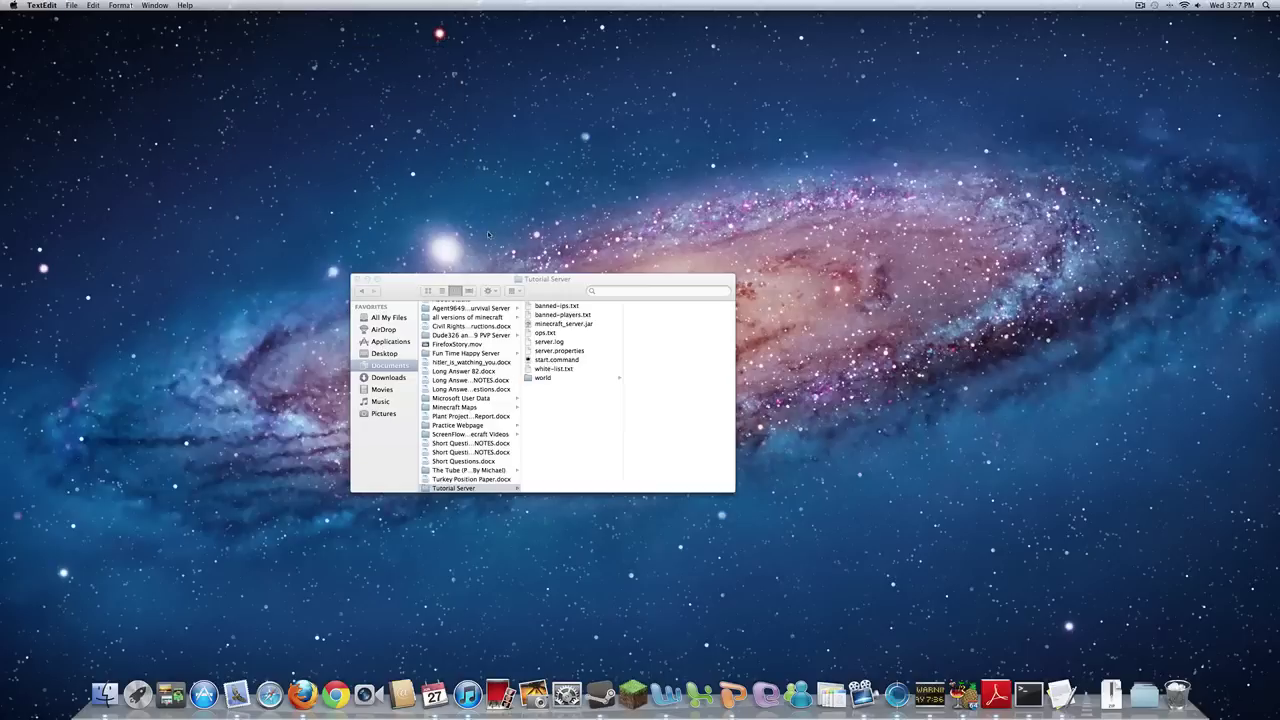
Open banned-ips.txt from the Tutorial Server folder to view its contents, and quit TextEdit.
{"action": "left_click", "coordinate": [555, 295]}
{"action": "double_click", "coordinate": [568, 306]}
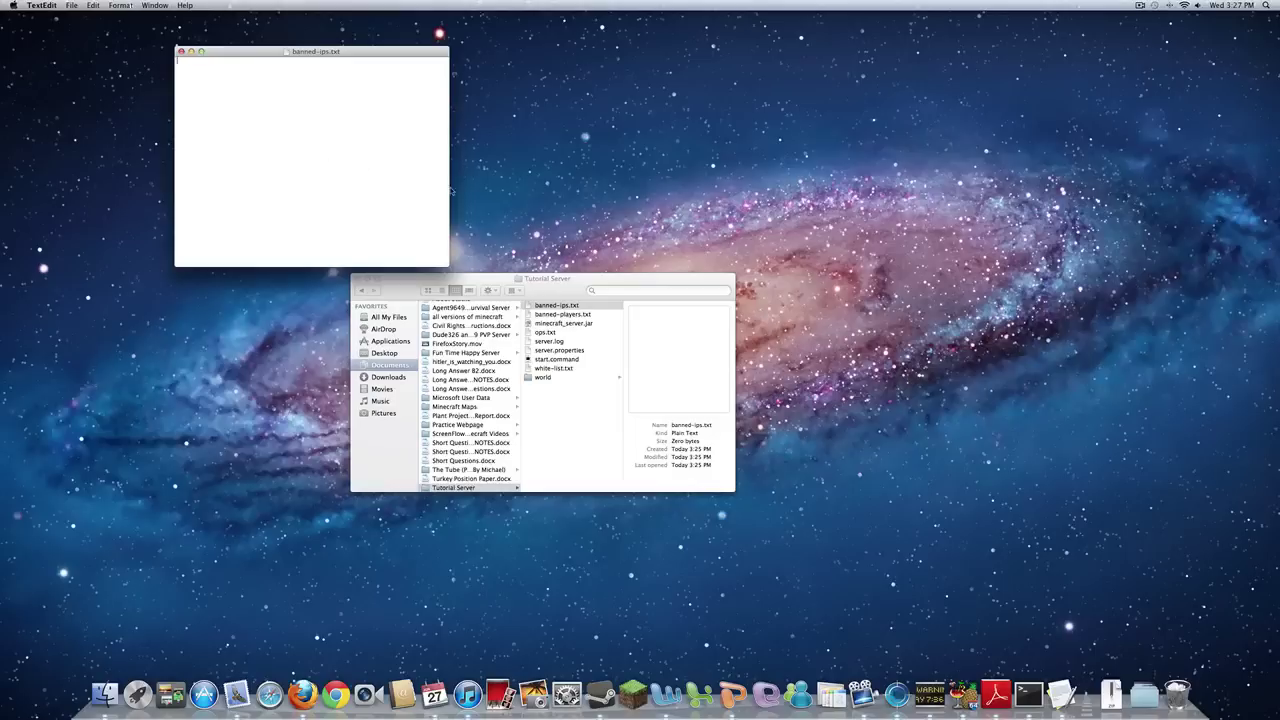
{"action": "key", "text": "super+q"}
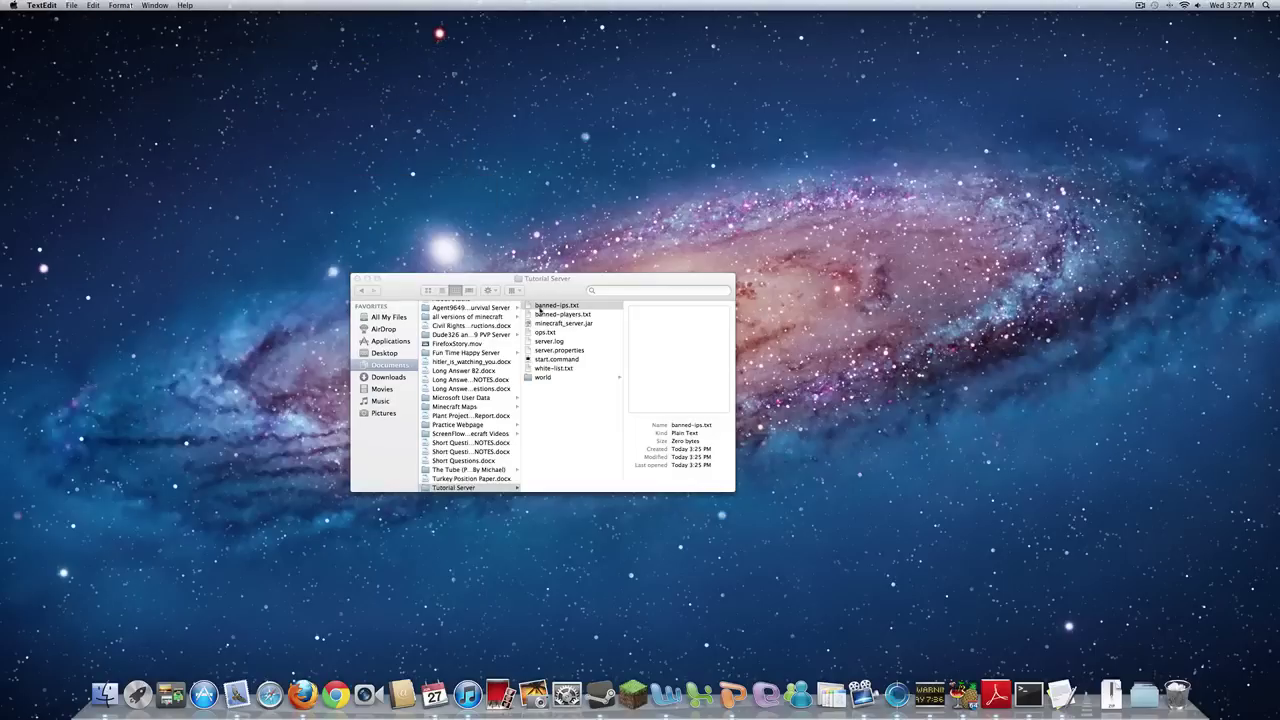
Add the server owner's player username to ops.txt in the Tutorial Server folder, save it and close the document.
{"action": "double_click", "coordinate": [566, 335]}
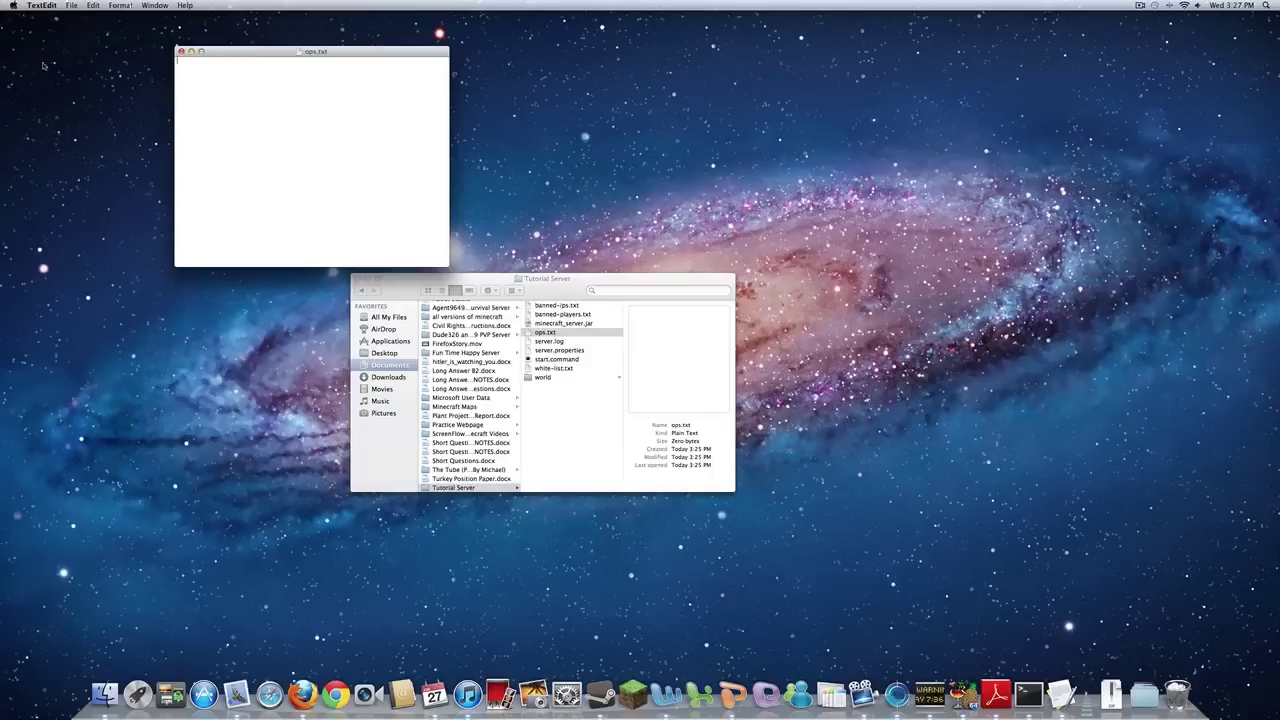
{"action": "type", "text": "Agent9649"}
{"action": "key", "text": "super+s"}
{"action": "key", "text": "super+w"}
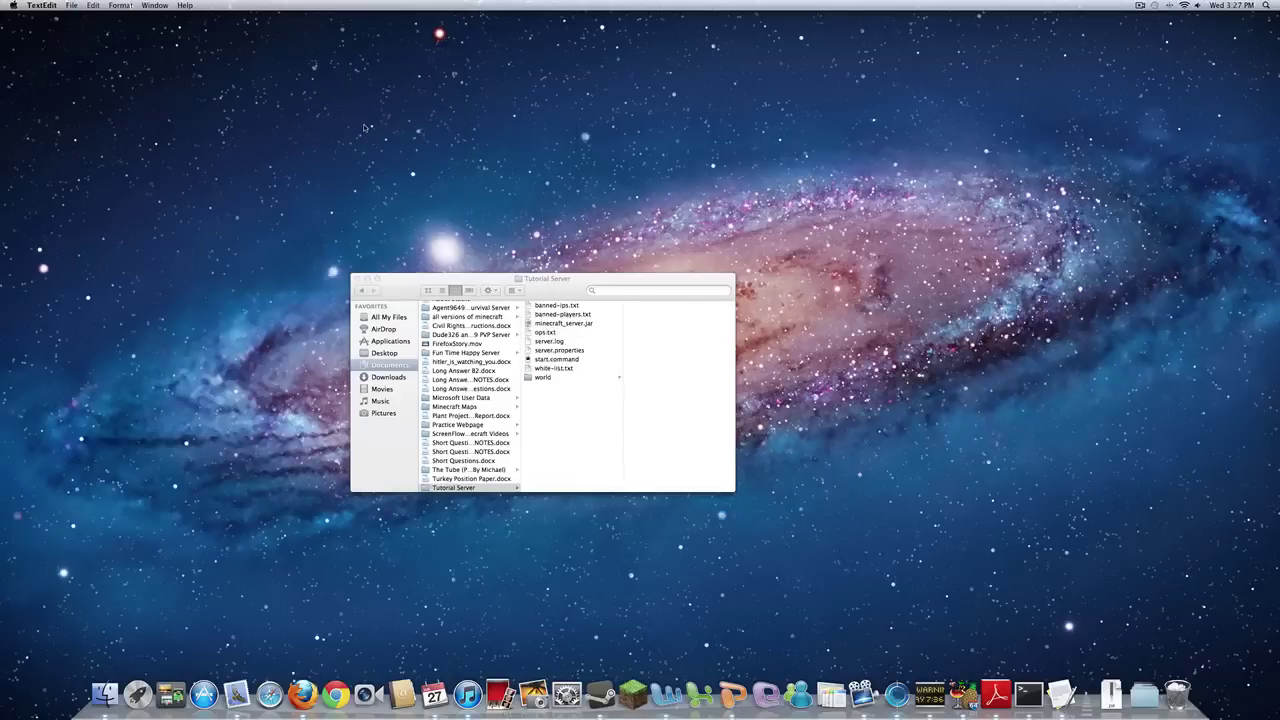
Open server.properties from the Tutorial Server folder for editing.
{"action": "double_click", "coordinate": [571, 353]}
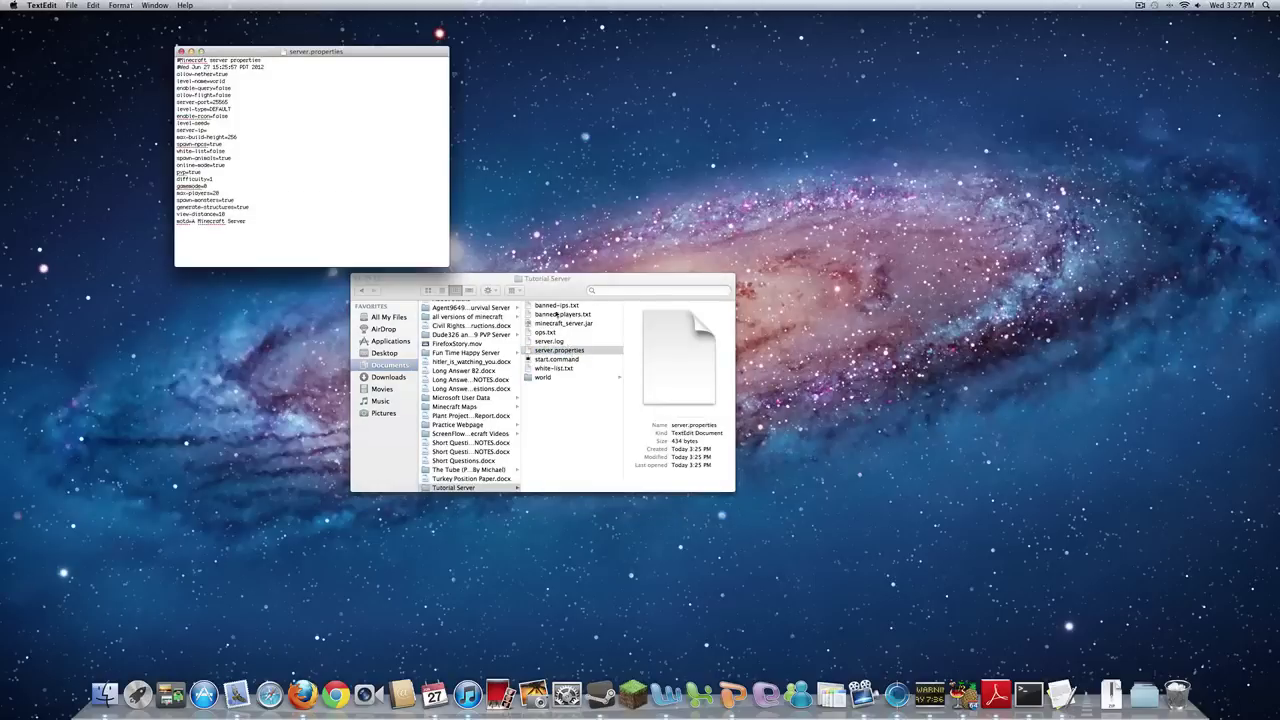
{"action": "left_click", "coordinate": [400, 205]}
Try false on a setting in server.properties, then edit the server-port value, restoring both original values and saving the file.
{"action": "key", "text": "BackSpace"}
{"action": "key", "text": "BackSpace"}
{"action": "key", "text": "BackSpace"}
{"action": "key", "text": "BackSpace"}
{"action": "type", "text": "false"}
{"action": "key", "text": "BackSpace"}
{"action": "key", "text": "BackSpace"}
{"action": "key", "text": "BackSpace"}
{"action": "key", "text": "BackSpace"}
{"action": "type", "text": "true"}
{"action": "left_click", "coordinate": [236, 102]}
{"action": "key", "text": "super+s"}
{"action": "type", "text": "5"}
{"action": "key", "text": "BackSpace"}
{"action": "key", "text": "BackSpace"}
{"action": "key", "text": "super+s"}
Set white-list to true in server.properties and save the file.
{"action": "left_click", "coordinate": [208, 130]}
{"action": "left_click", "coordinate": [234, 152]}
{"action": "key", "text": "BackSpace"}
{"action": "key", "text": "BackSpace"}
{"action": "key", "text": "BackSpace"}
{"action": "key", "text": "BackSpace"}
{"action": "type", "text": "true"}
{"action": "key", "text": "super+s"}
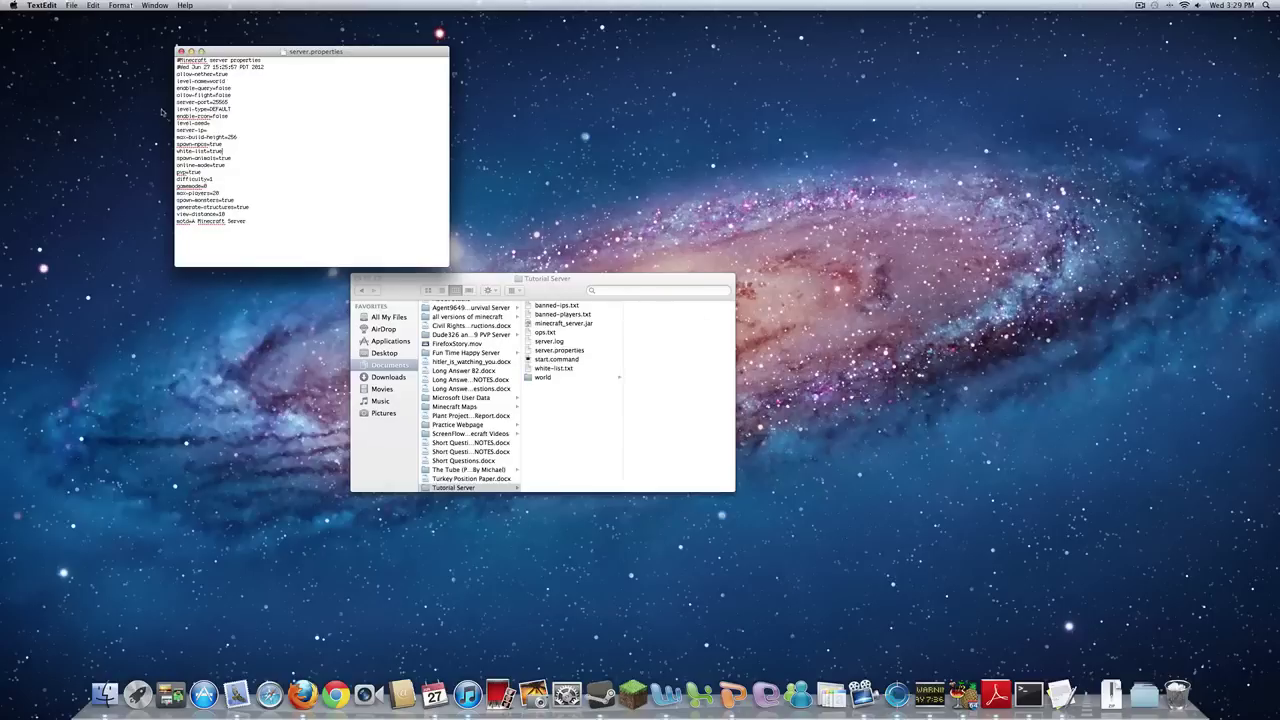
Set difficulty to 2 and max-players to 5 in server.properties, saving the file.
{"action": "left_click", "coordinate": [231, 157]}
{"action": "key", "text": "BackSpace"}
{"action": "key", "text": "super+s"}
{"action": "left_click", "coordinate": [210, 187]}
{"action": "key", "text": "BackSpace"}
{"action": "key", "text": "BackSpace"}
{"action": "key", "text": "super+s"}
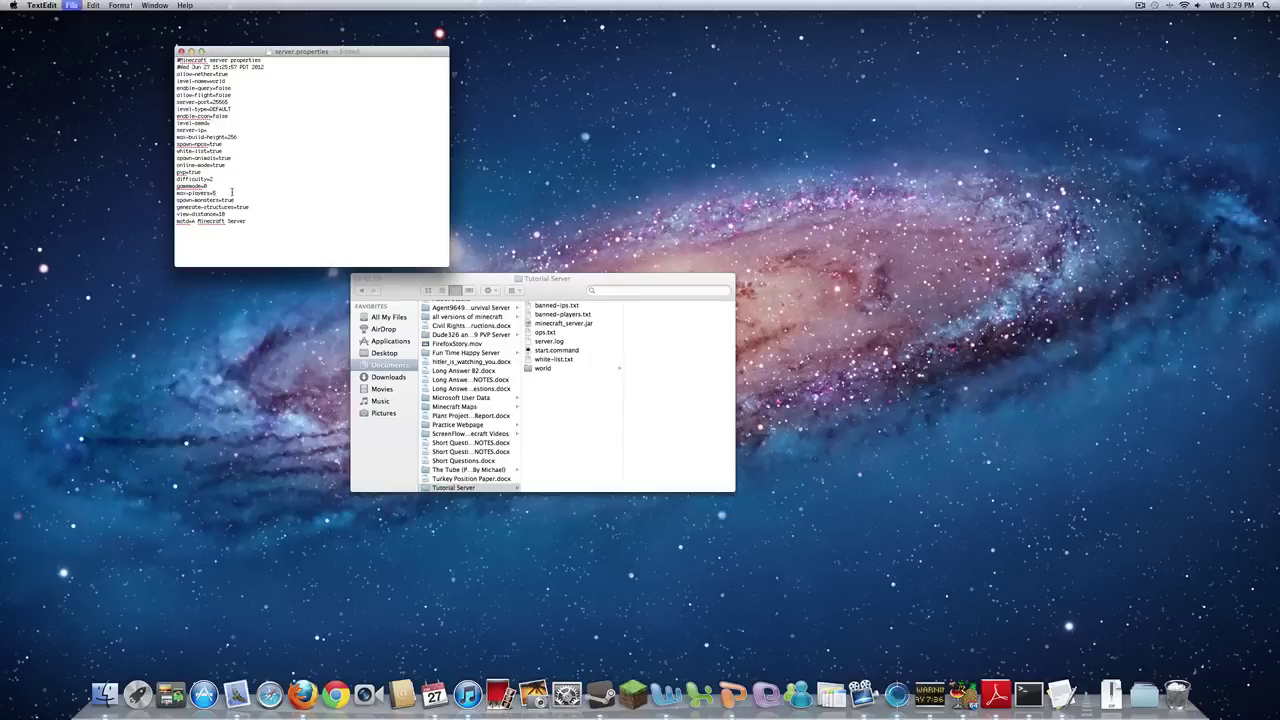
{"action": "left_click", "coordinate": [245, 201]}
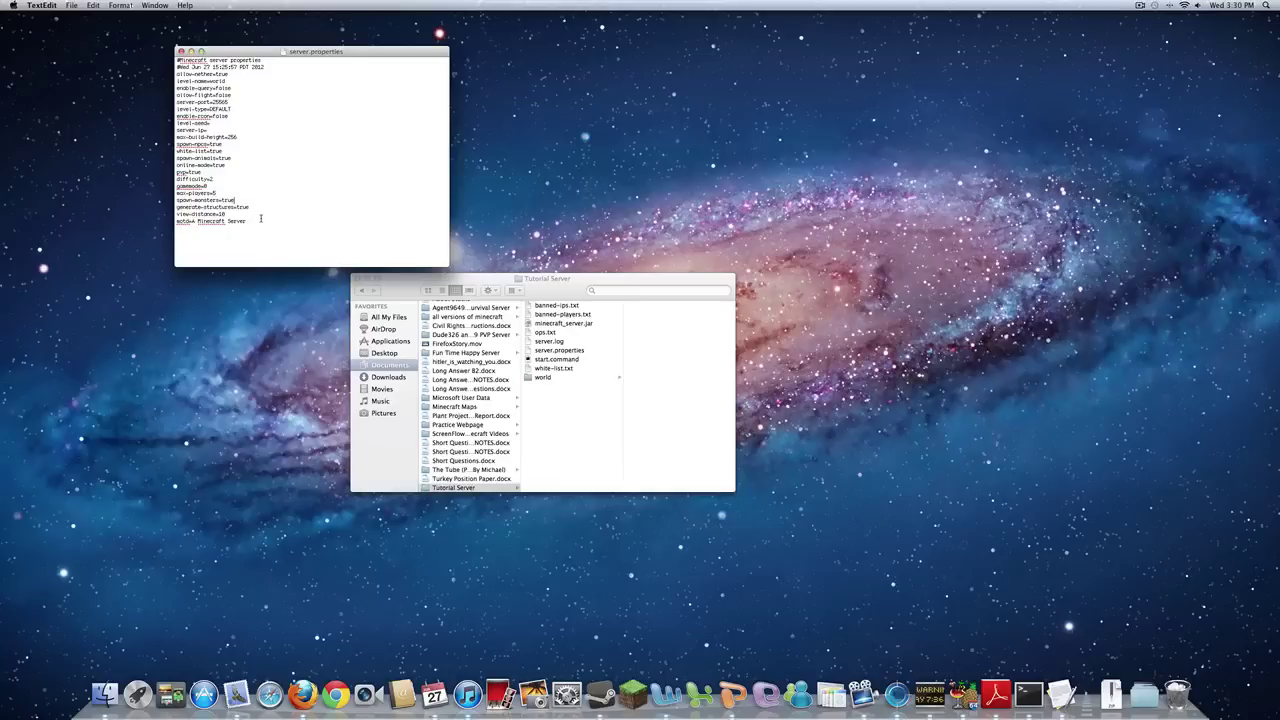
Replace the motd text in server.properties with "The Agent Server", save the file and quit TextEdit.
{"action": "left_click", "coordinate": [262, 221]}
{"action": "key", "text": "BackSpace"}
{"action": "key", "text": "BackSpace"}
{"action": "key", "text": "BackSpace"}
{"action": "key", "text": "BackSpace"}
{"action": "key", "text": "BackSpace"}
{"action": "key", "text": "BackSpace"}
{"action": "key", "text": "BackSpace"}
{"action": "key", "text": "BackSpace"}
{"action": "key", "text": "BackSpace"}
{"action": "key", "text": "BackSpace"}
{"action": "key", "text": "BackSpace"}
{"action": "key", "text": "BackSpace"}
{"action": "key", "text": "BackSpace"}
{"action": "key", "text": "BackSpace"}
{"action": "key", "text": "BackSpace"}
{"action": "key", "text": "BackSpace"}
{"action": "type", "text": "="}
{"action": "key", "text": "BackSpace"}
{"action": "key", "text": "BackSpace"}
{"action": "key", "text": "BackSpace"}
{"action": "type", "text": "AGM"}
{"action": "key", "text": "BackSpace"}
{"action": "key", "text": "BackSpace"}
{"action": "key", "text": "BackSpace"}
{"action": "type", "text": "The Agent Server"}
{"action": "key", "text": "super+s"}
{"action": "key", "text": "super+s"}
{"action": "key", "text": "super+q"}
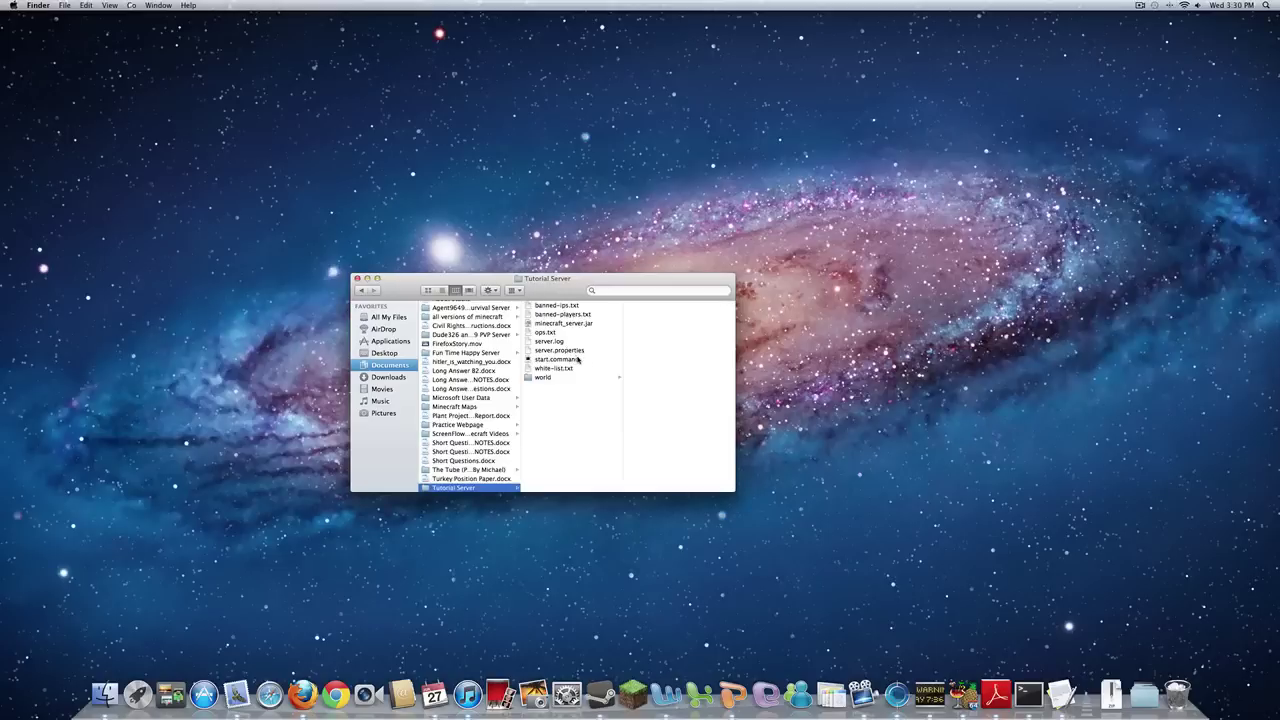
Start the server by running start.command from the Tutorial Server folder, and close the Finder window.
{"action": "double_click", "coordinate": [586, 360]}
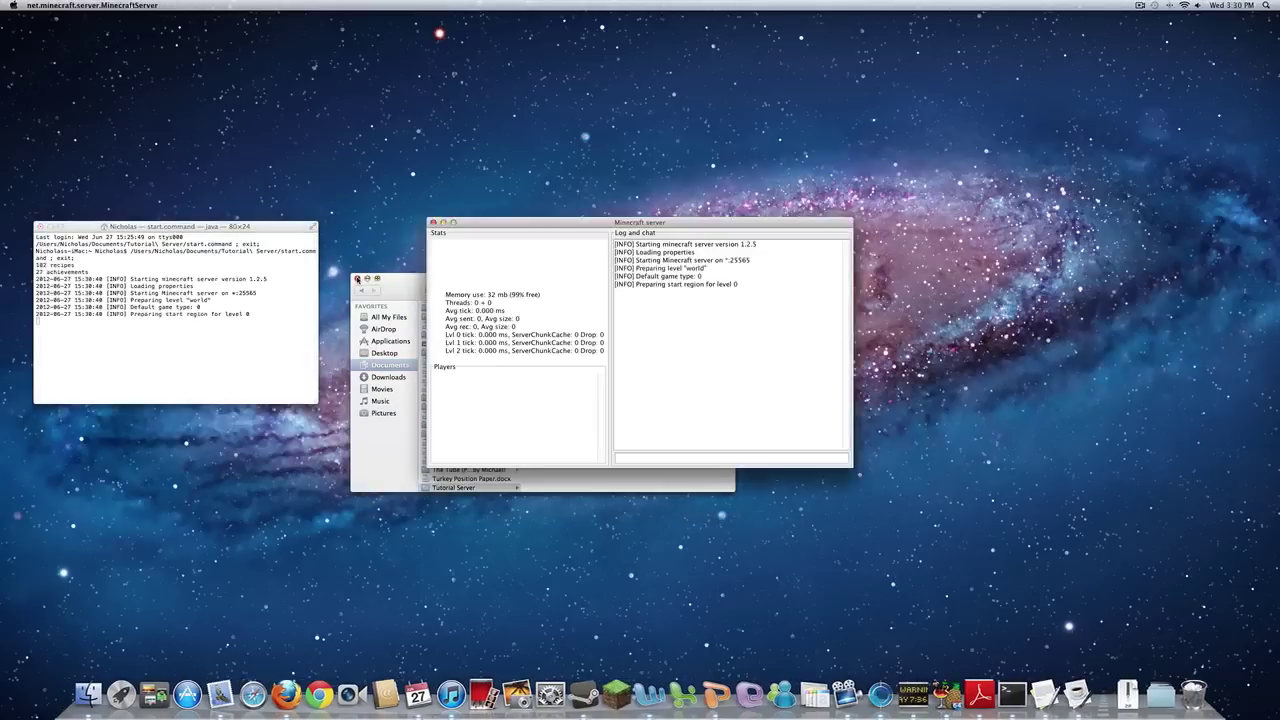
{"action": "left_click", "coordinate": [358, 278]}
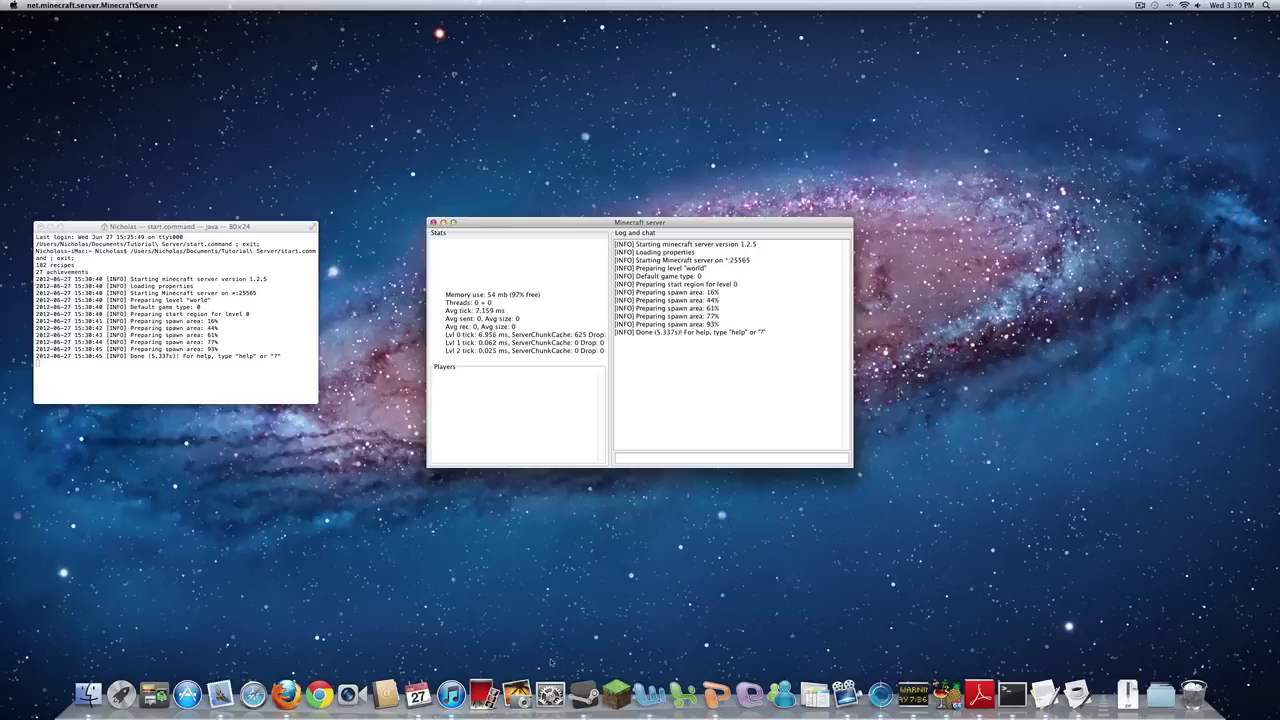
Look up this Mac's local IP address in the Network settings of System Preferences, and close the window.
{"action": "left_click", "coordinate": [550, 694]}
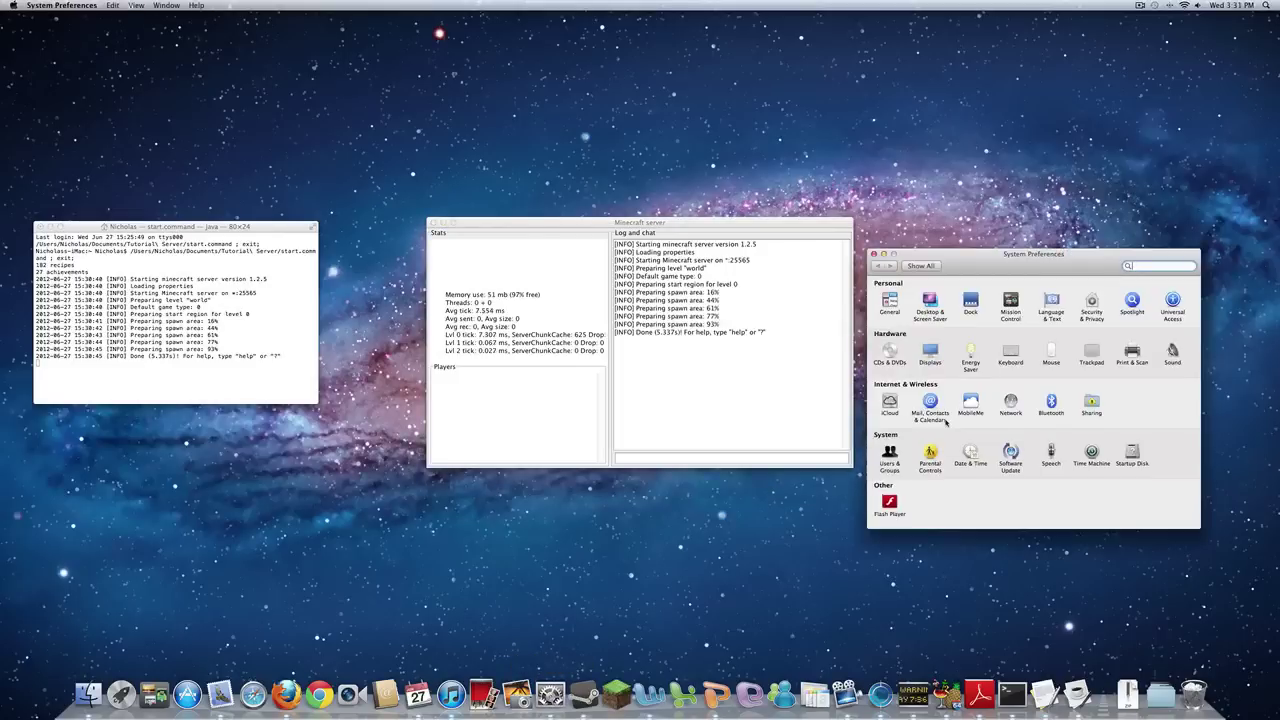
{"action": "left_click", "coordinate": [1011, 403]}
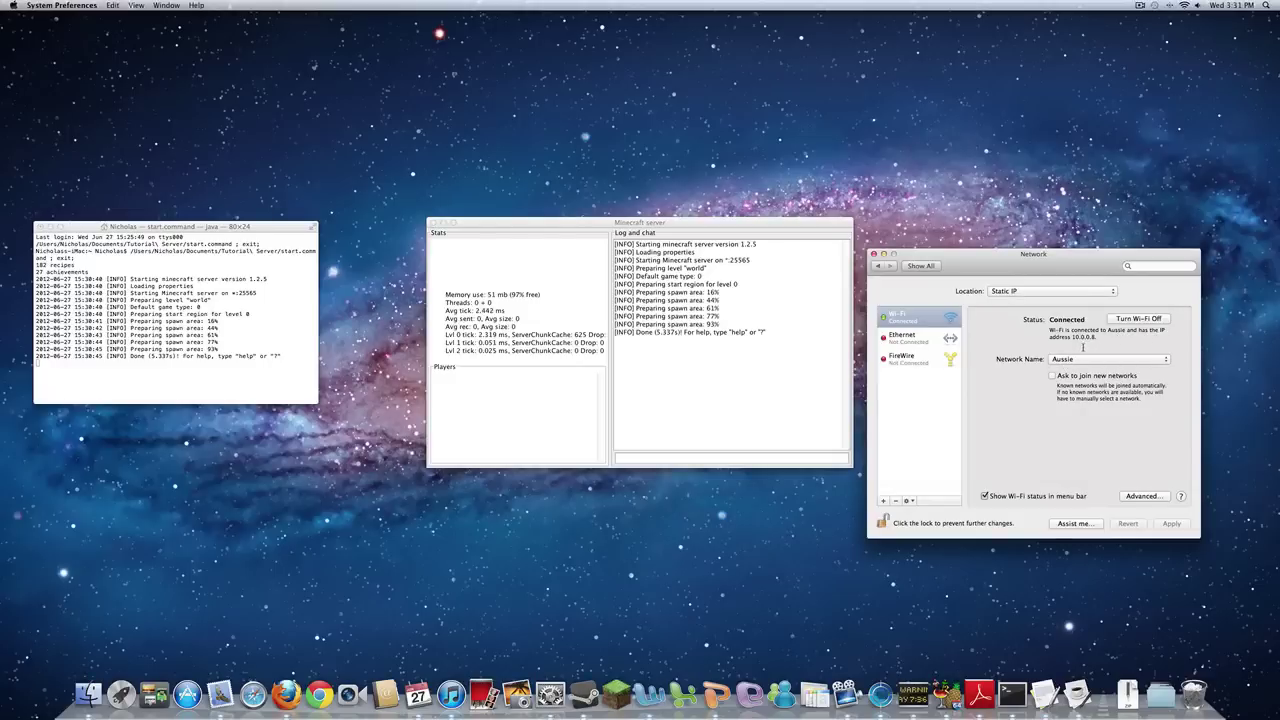
{"action": "key", "text": "super+w"}
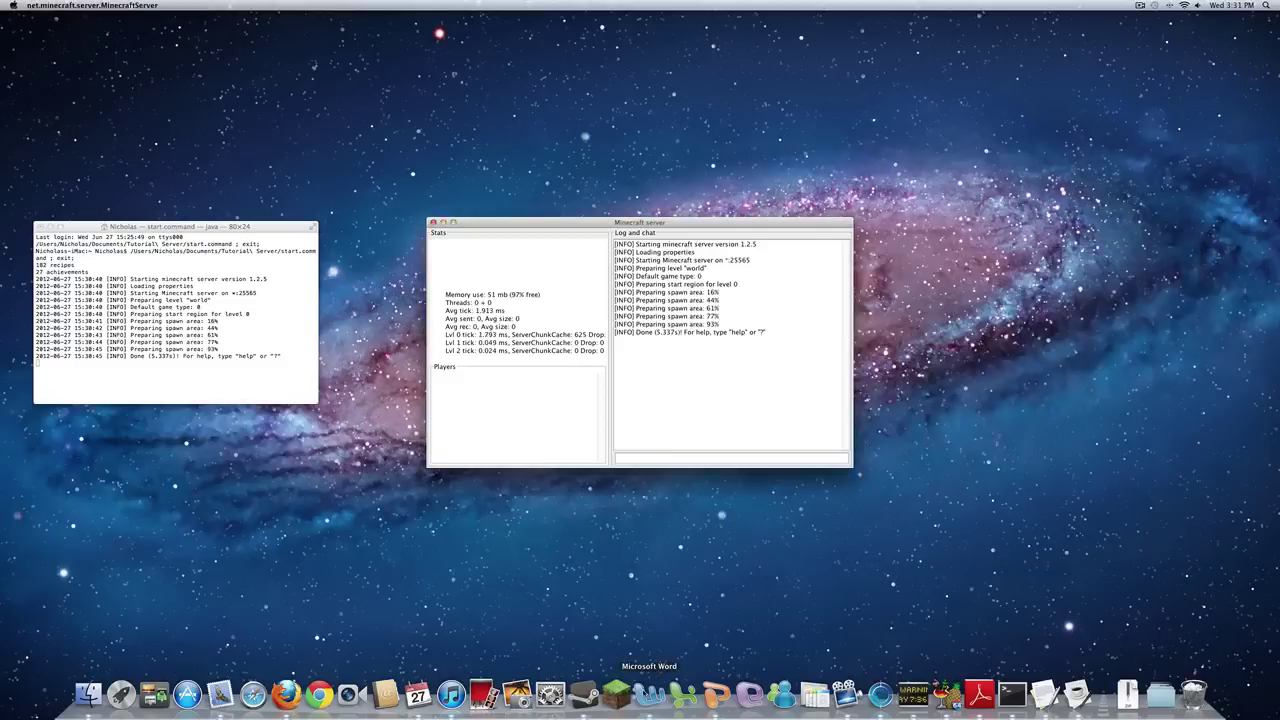
Launch the Minecraft client and log in with the account password.
{"action": "left_click", "coordinate": [616, 689]}
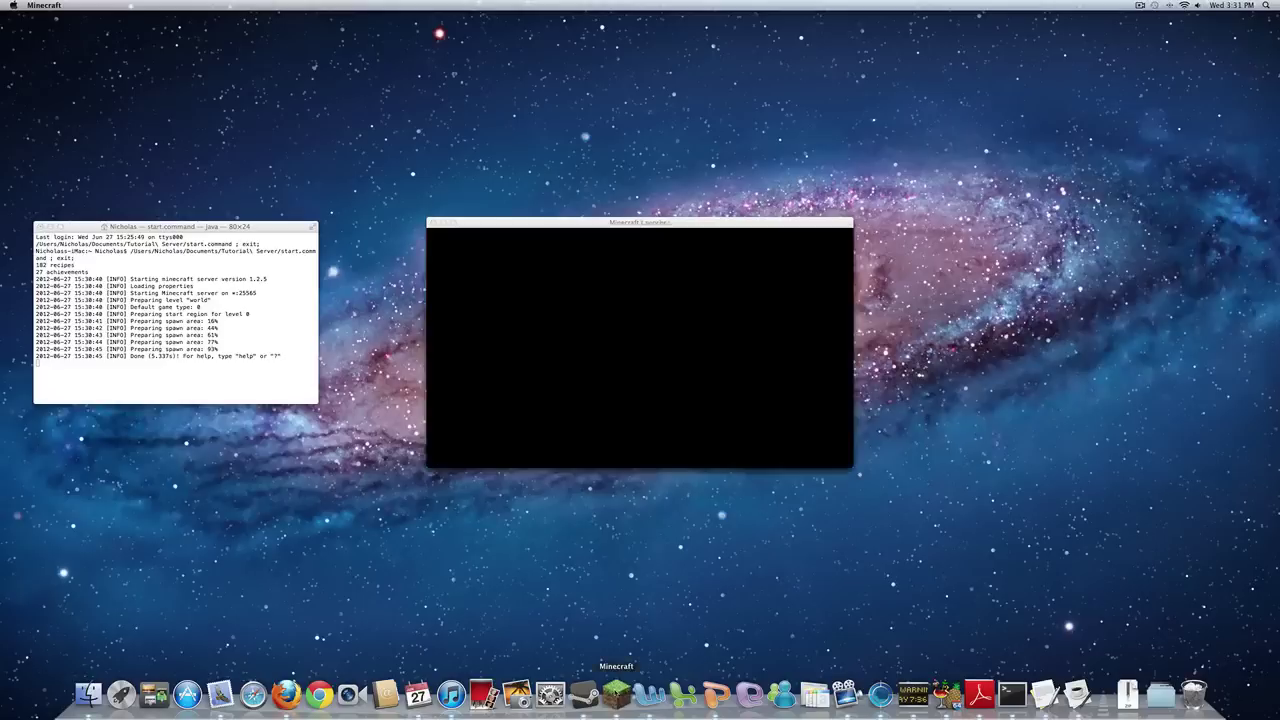
{"action": "left_click", "coordinate": [701, 442]}
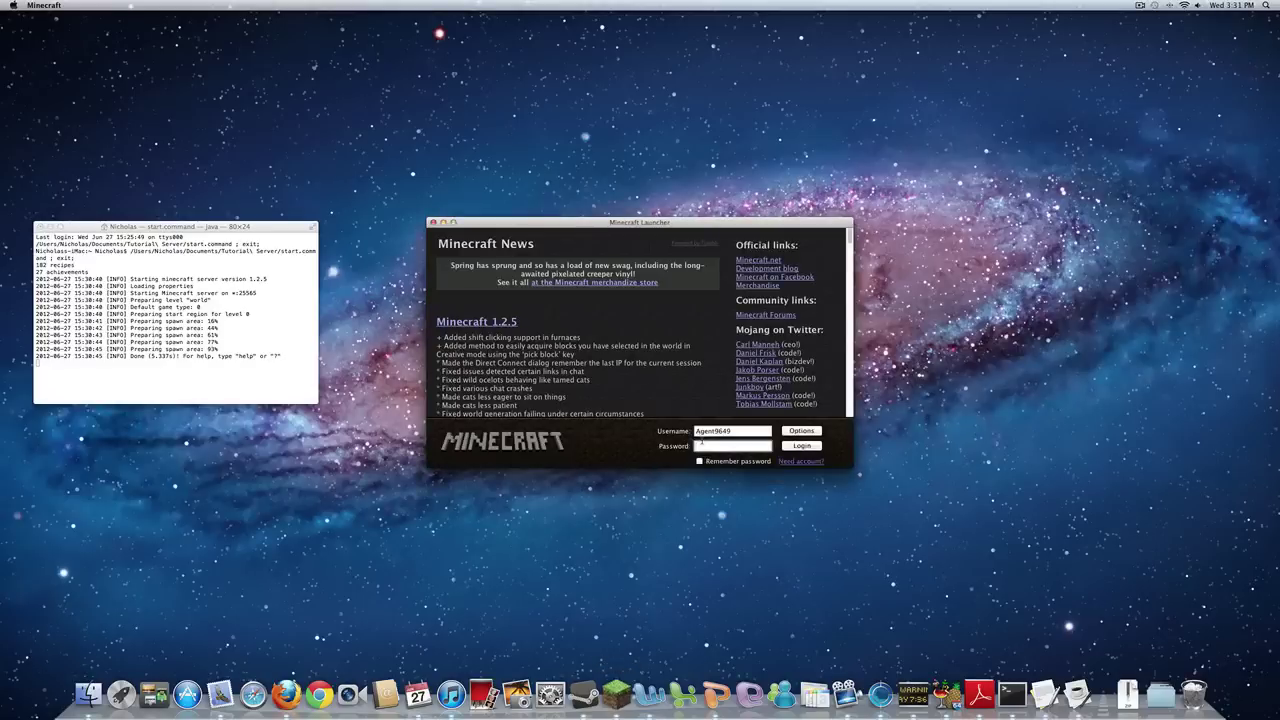
{"action": "key", "text": "Return"}
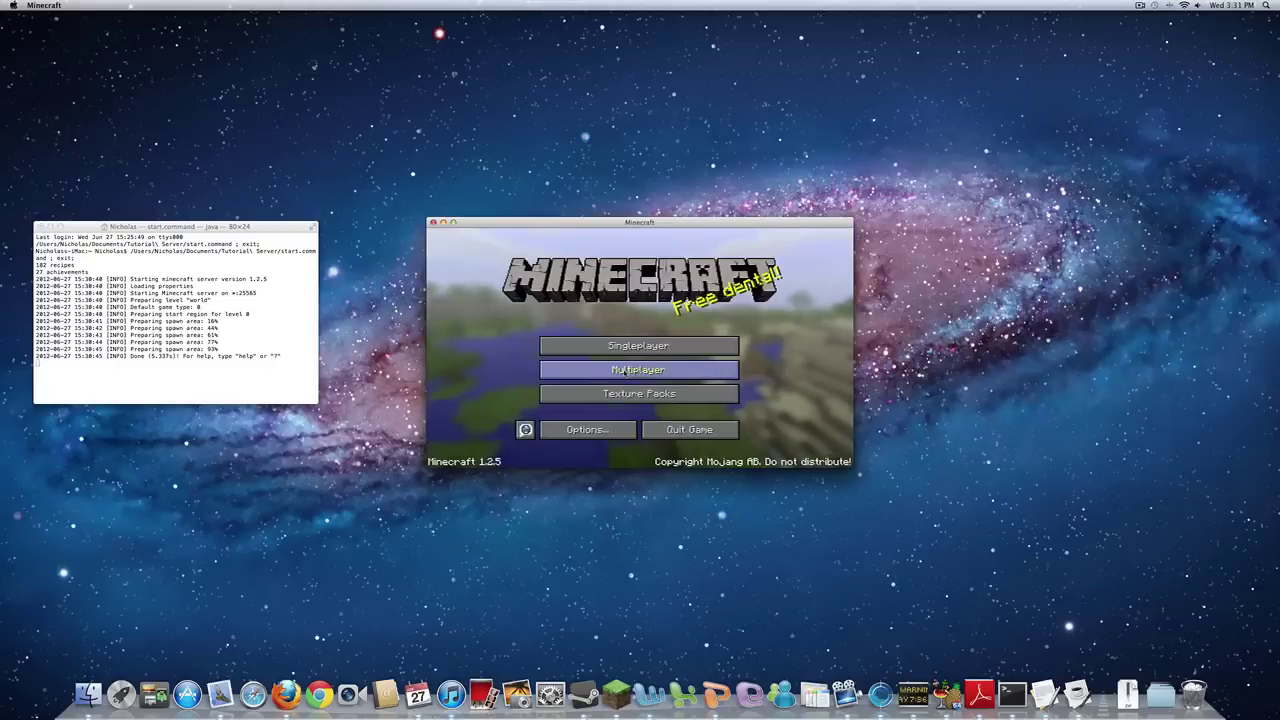
Add a multiplayer server named "Tutorial Server" with the address 10.0.0.8.
{"action": "left_click", "coordinate": [655, 364]}
{"action": "left_click", "coordinate": [707, 426]}
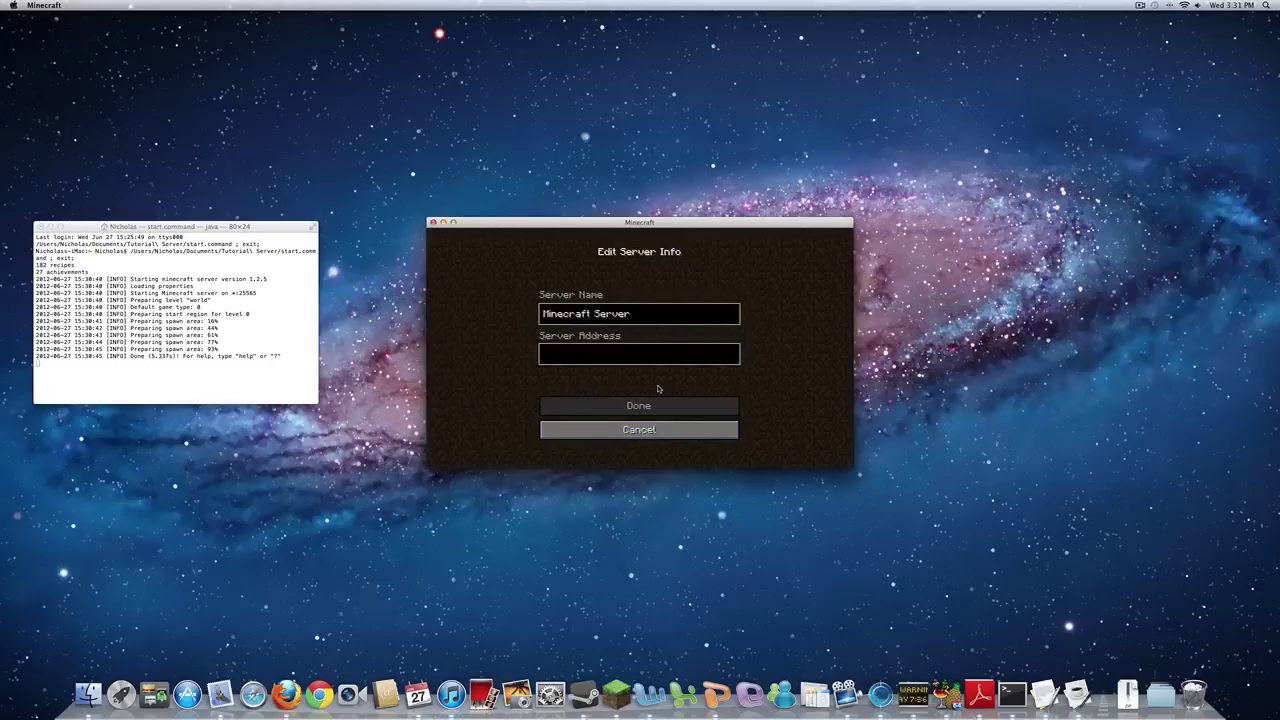
{"action": "key", "text": "BackSpace"}
{"action": "key", "text": "BackSpace"}
{"action": "key", "text": "BackSpace"}
{"action": "key", "text": "BackSpace"}
{"action": "key", "text": "BackSpace"}
{"action": "key", "text": "BackSpace"}
{"action": "key", "text": "BackSpace"}
{"action": "key", "text": "BackSpace"}
{"action": "key", "text": "BackSpace"}
{"action": "key", "text": "BackSpace"}
{"action": "key", "text": "BackSpace"}
{"action": "key", "text": "BackSpace"}
{"action": "key", "text": "BackSpace"}
{"action": "key", "text": "BackSpace"}
{"action": "key", "text": "BackSpace"}
{"action": "key", "text": "BackSpace"}
{"action": "type", "text": "Tutor"}
{"action": "key", "text": "BackSpace"}
{"action": "key", "text": "BackSpace"}
{"action": "key", "text": "BackSpace"}
{"action": "key", "text": "BackSpace"}
{"action": "type", "text": "utorial Server10.0.0.1"}
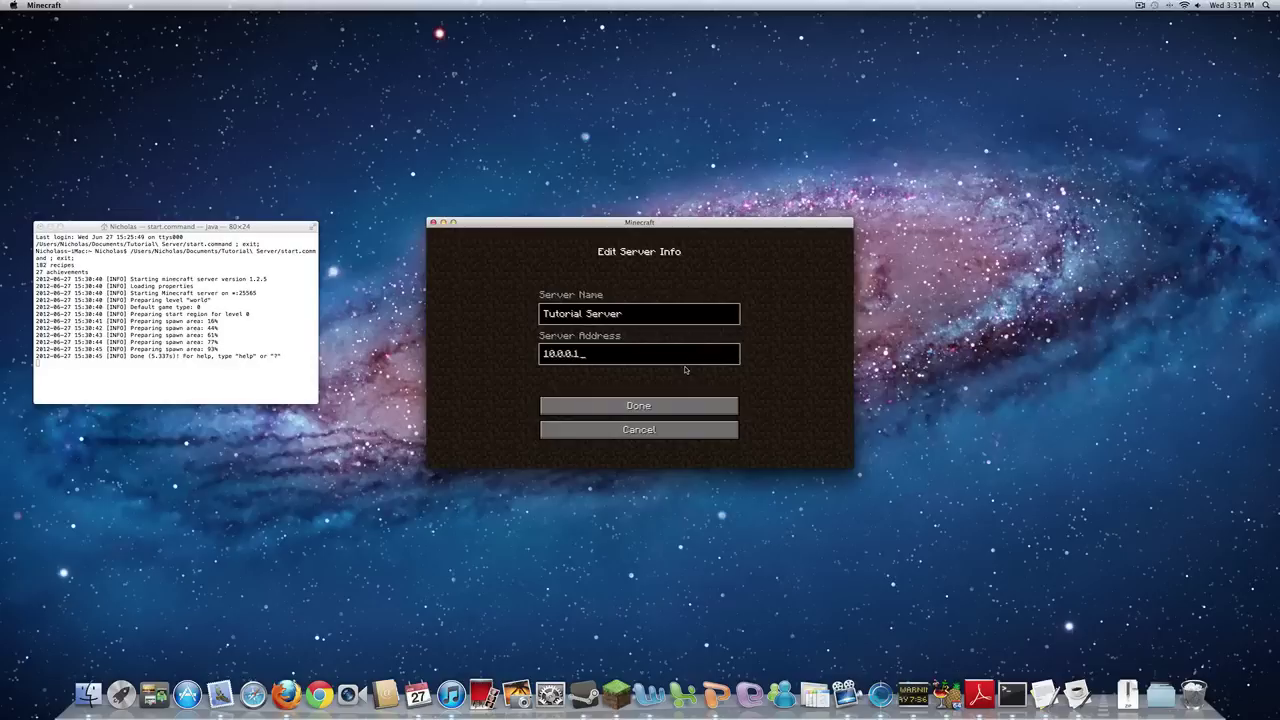
{"action": "key", "text": "BackSpace"}
{"action": "type", "text": "8"}
{"action": "left_click", "coordinate": [638, 405]}
Join the Tutorial Server from the multiplayer list and run the /help command in chat.
{"action": "scroll", "coordinate": [677, 392], "scroll_direction": "down", "scroll_amount": 5}
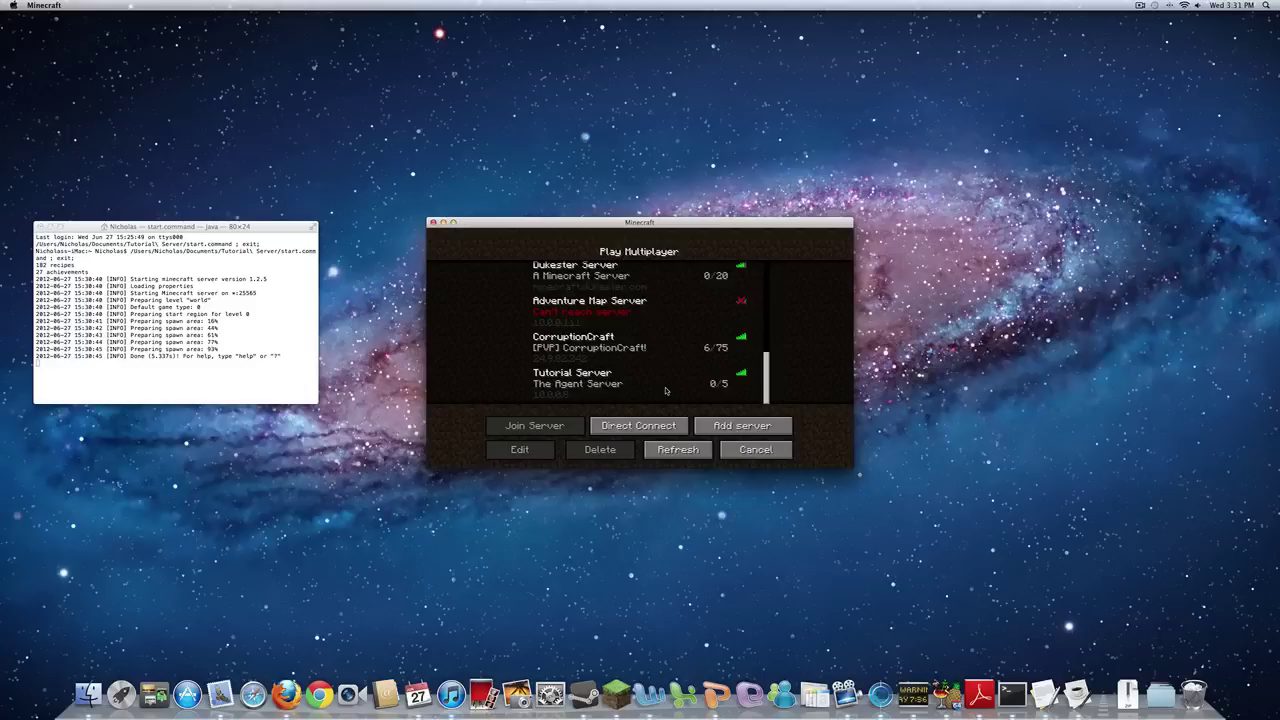
{"action": "double_click", "coordinate": [665, 390]}
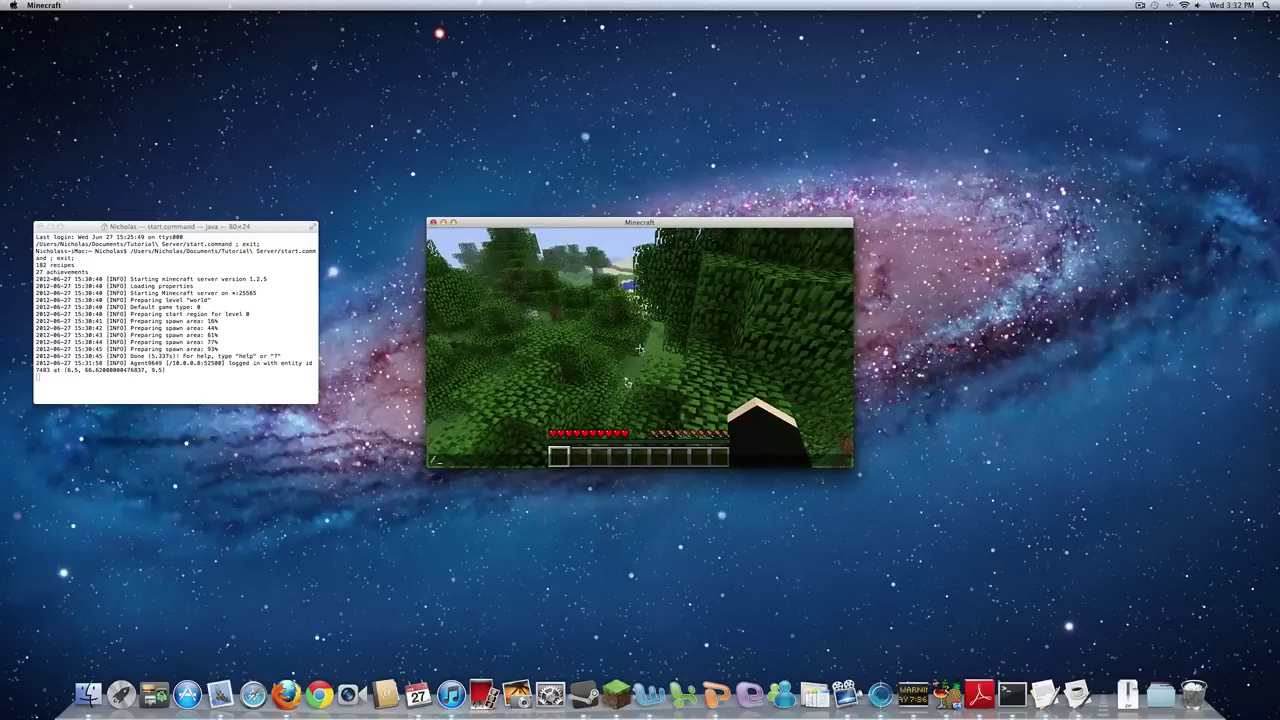
{"action": "type", "text": "p"}
{"action": "key", "text": "Return"}
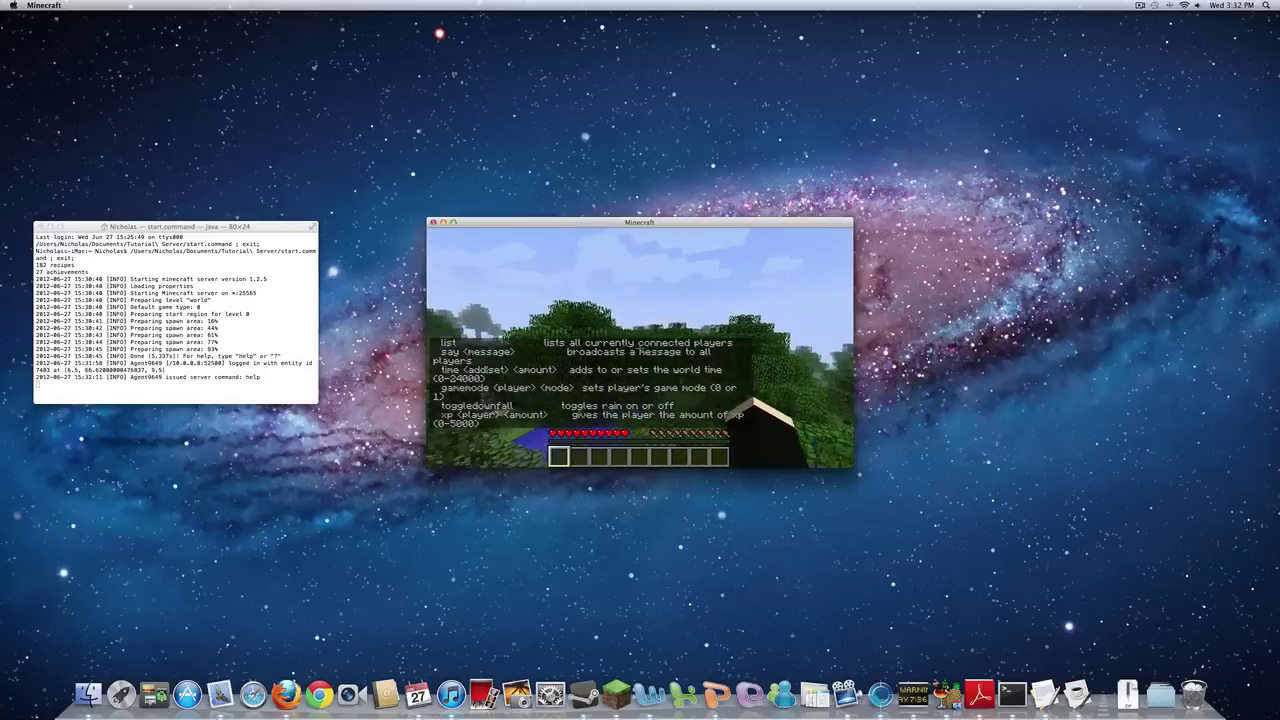
Set the owner's player to game mode 1 with the /gamemode chat command.
{"action": "key", "text": "t"}
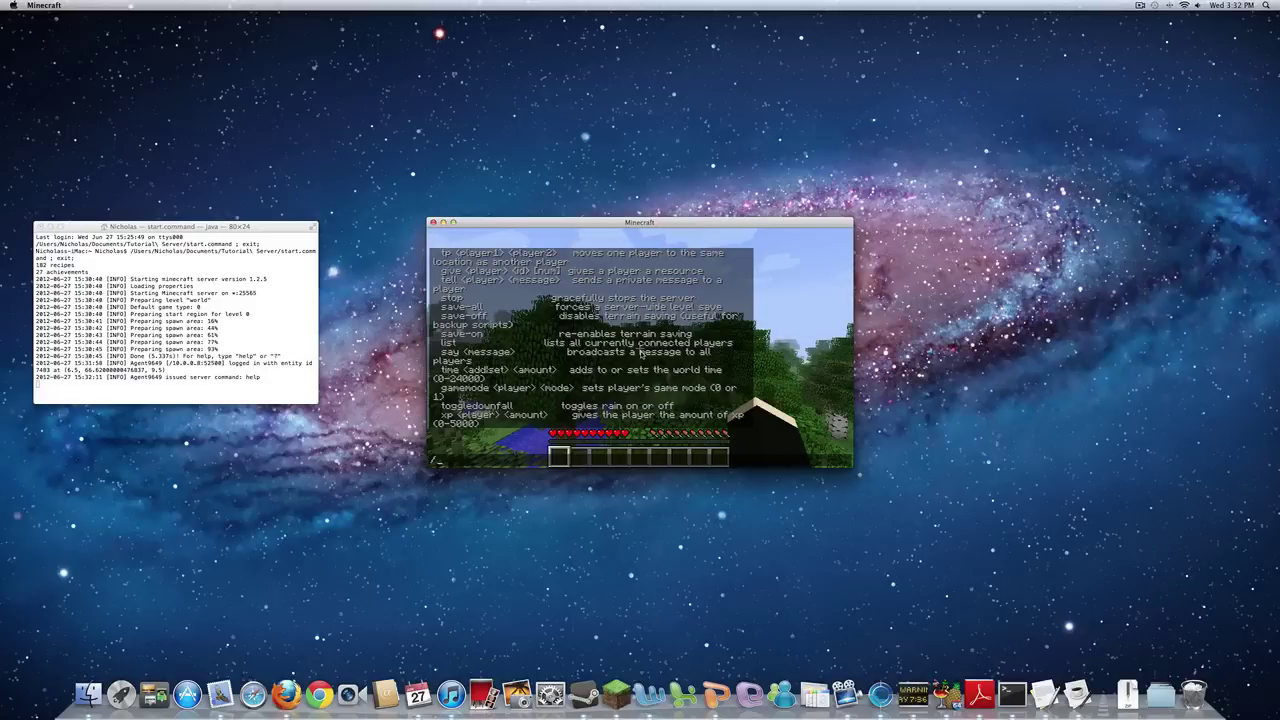
{"action": "type", "text": "amemode Agent9649 1"}
{"action": "key", "text": "Return"}
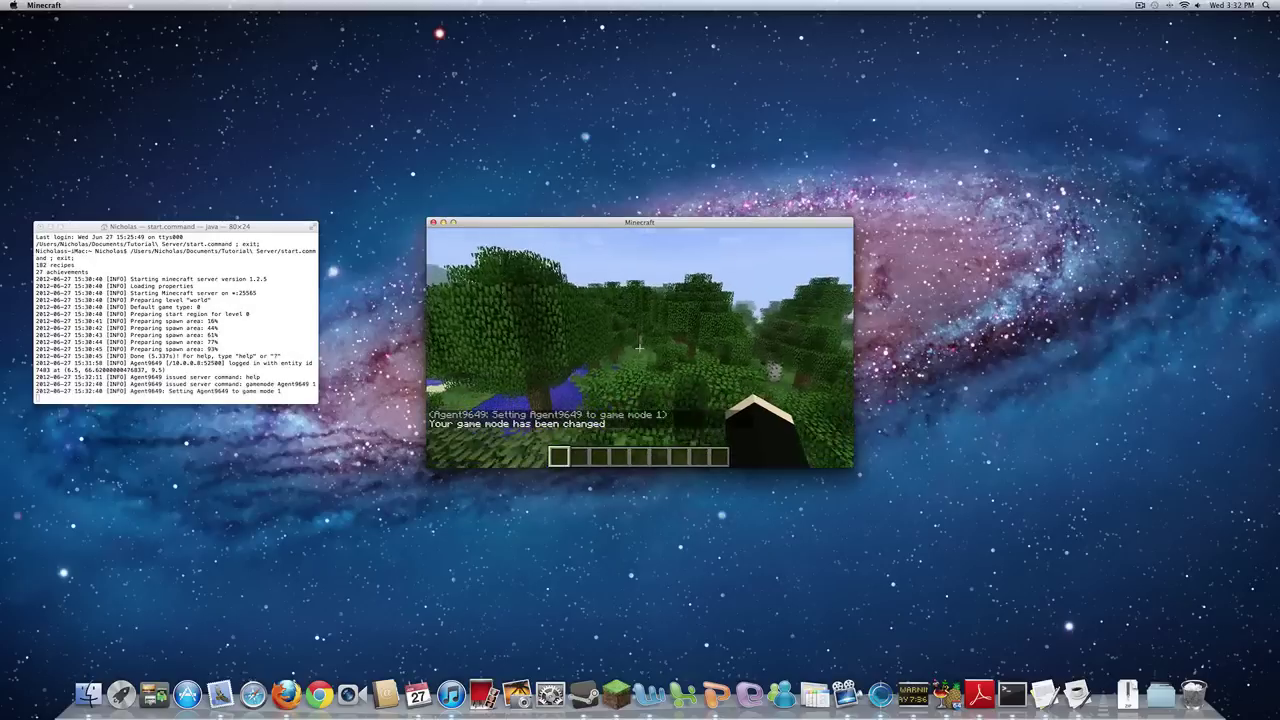
Check the creative item selection and fly around above the trees to test creative mode.
{"action": "key", "text": "e"}
{"action": "key", "text": "e"}
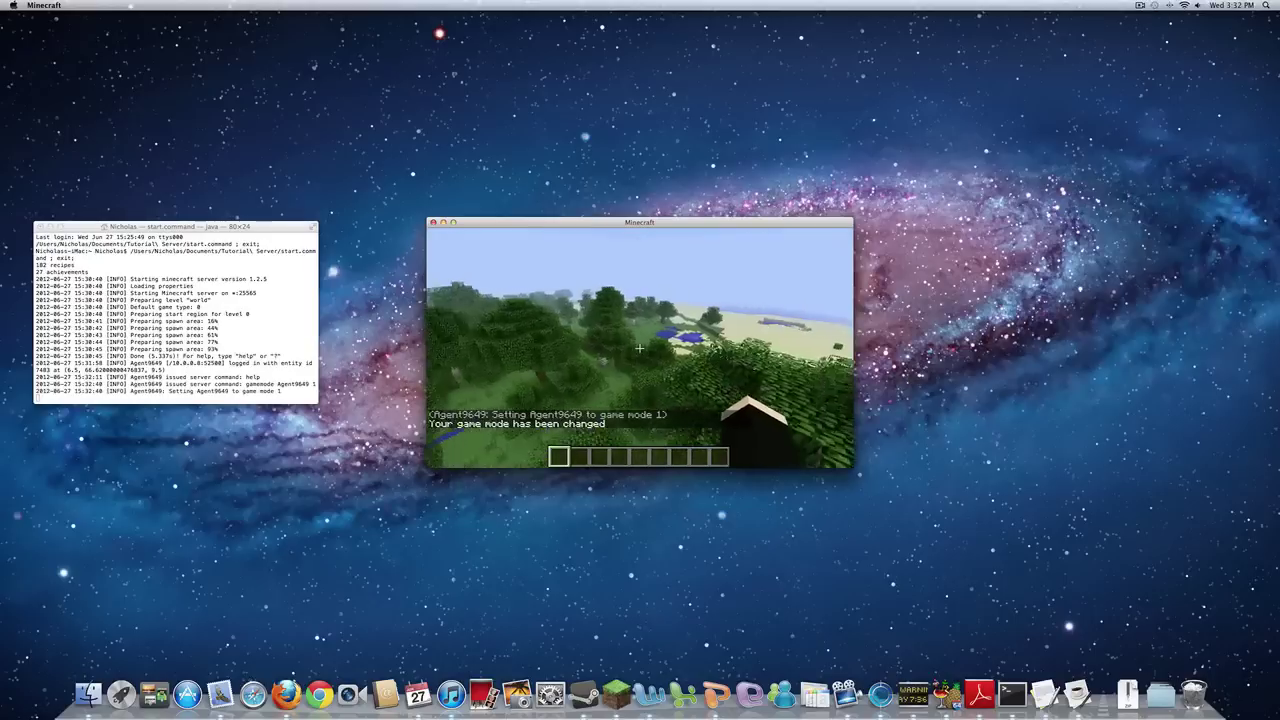
{"action": "key", "text": "e"}
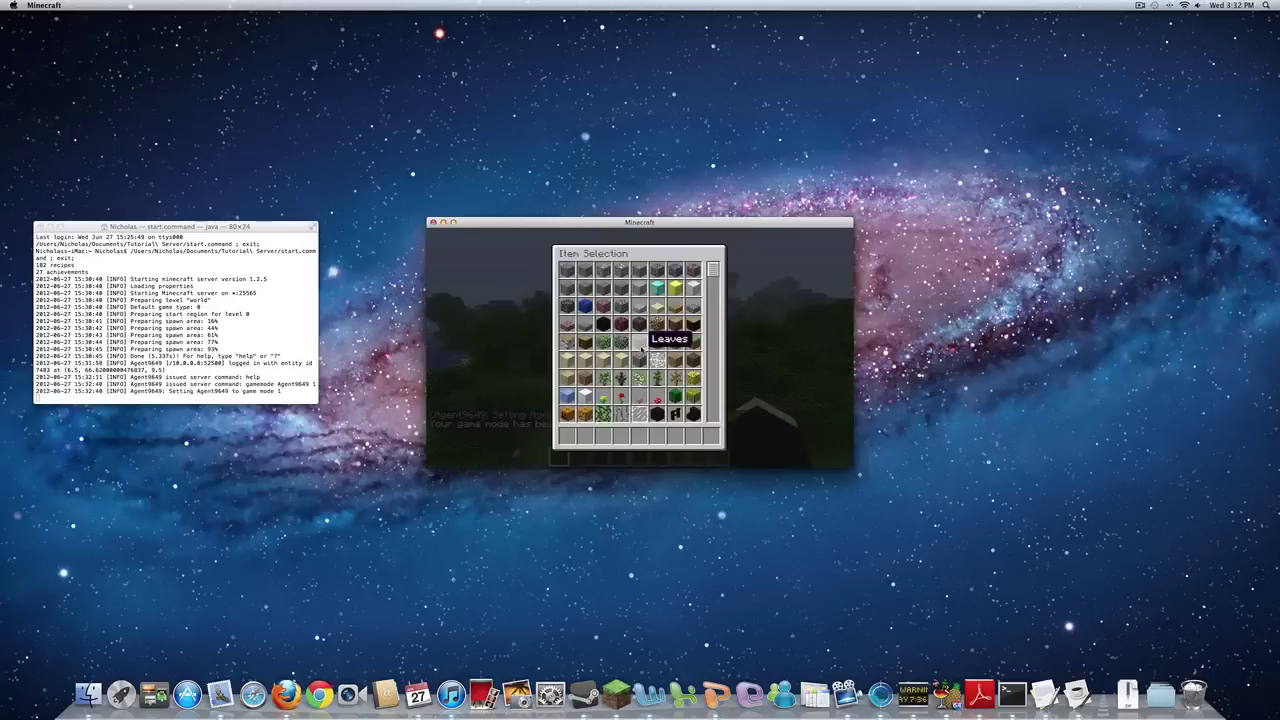
{"action": "key", "text": "e"}
{"action": "key", "text": "w"}
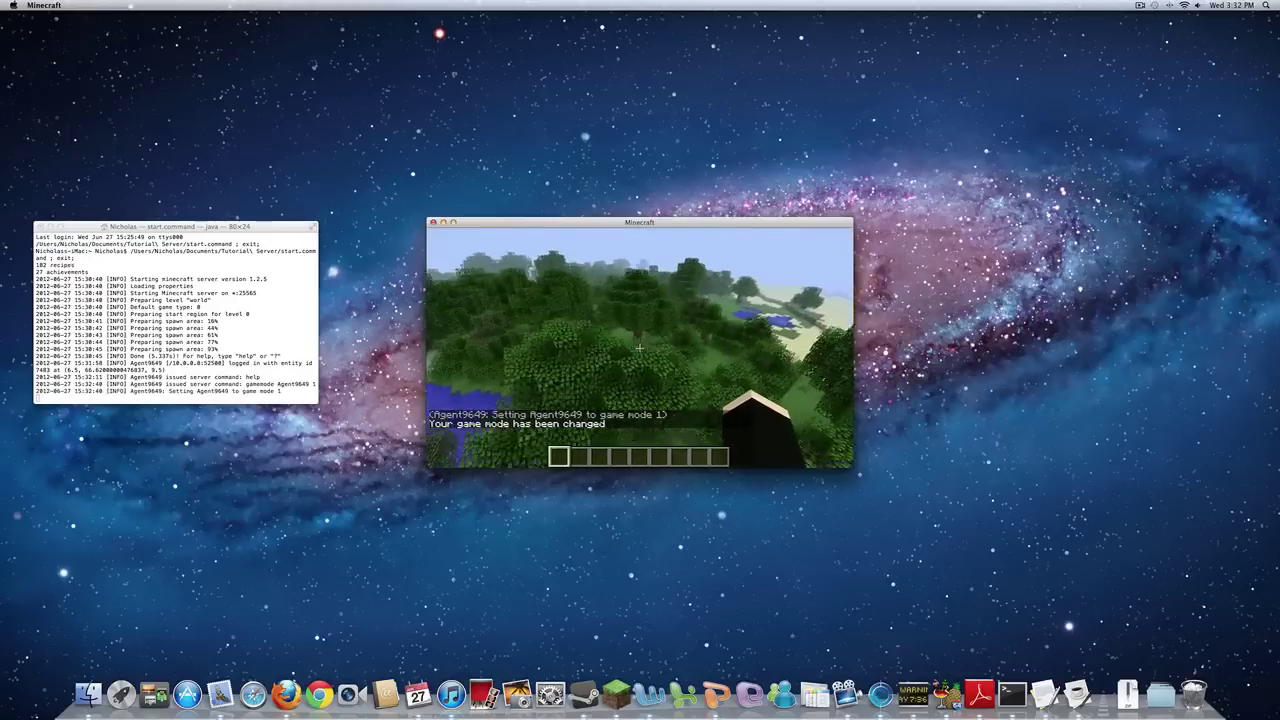
{"action": "left_click", "coordinate": [640, 348]}
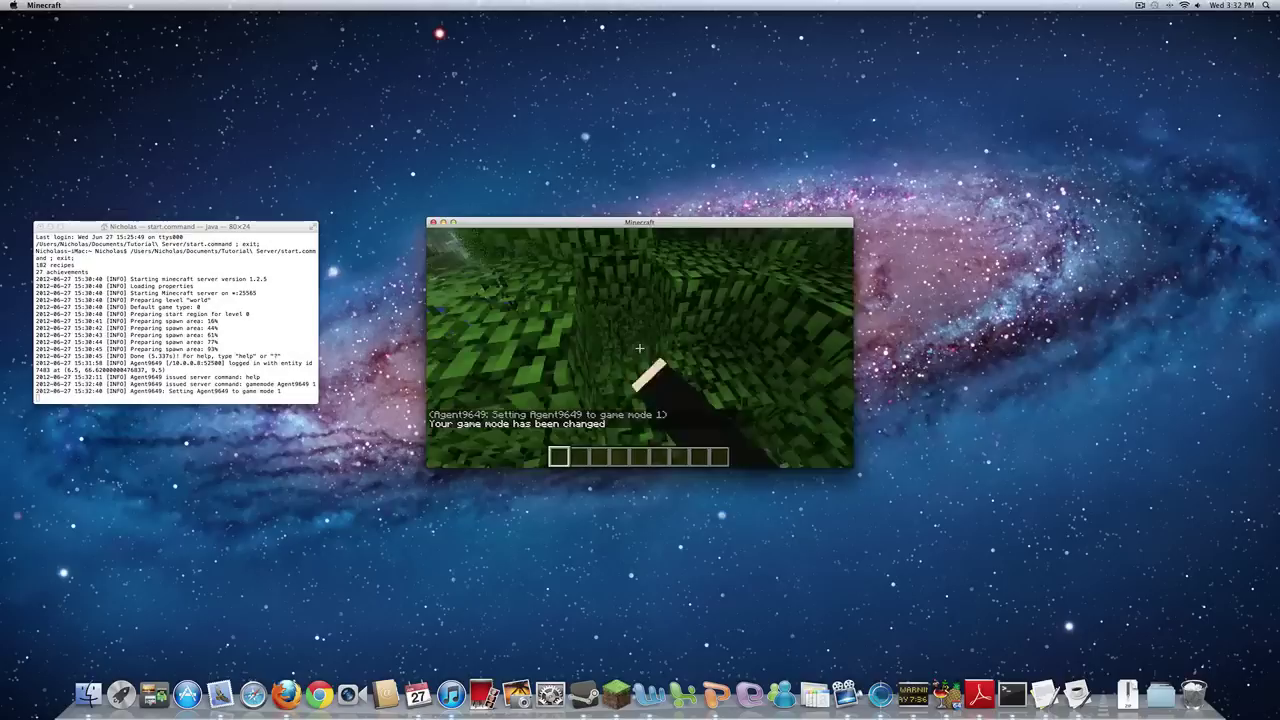
{"action": "key", "text": "space"}
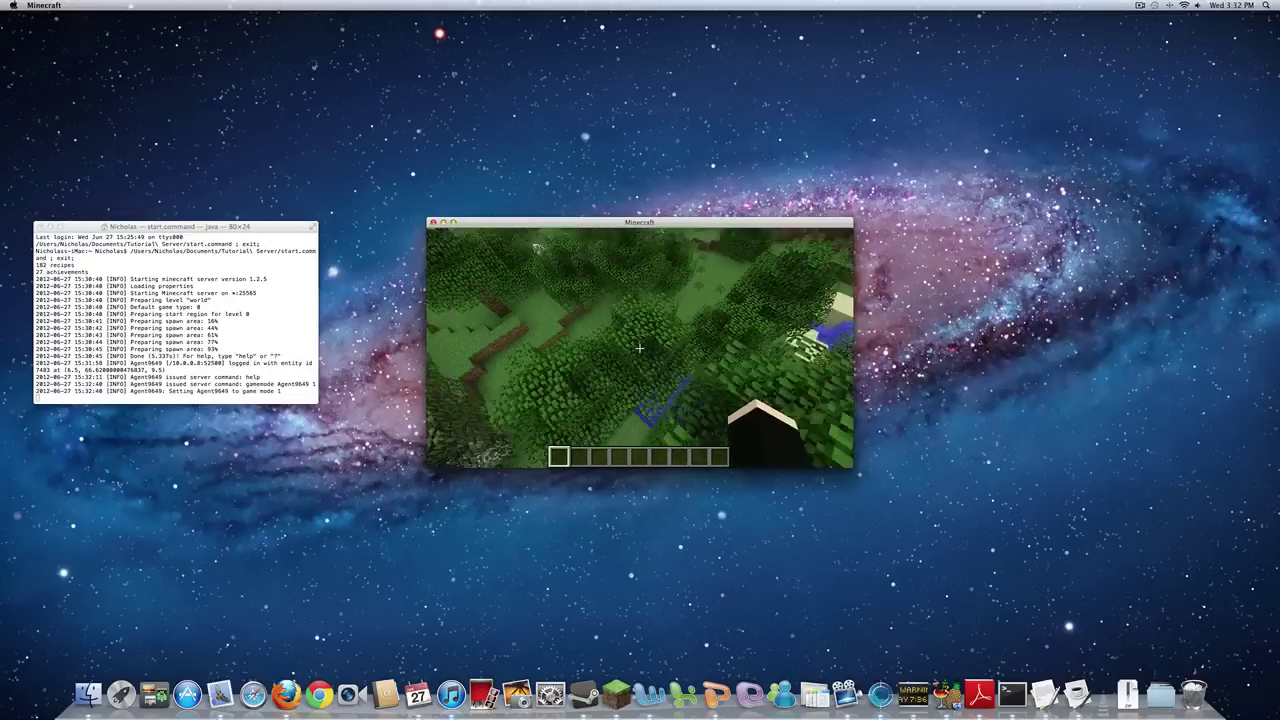
Disconnect from the Tutorial Server and quit the Minecraft client.
{"action": "key", "text": "Escape"}
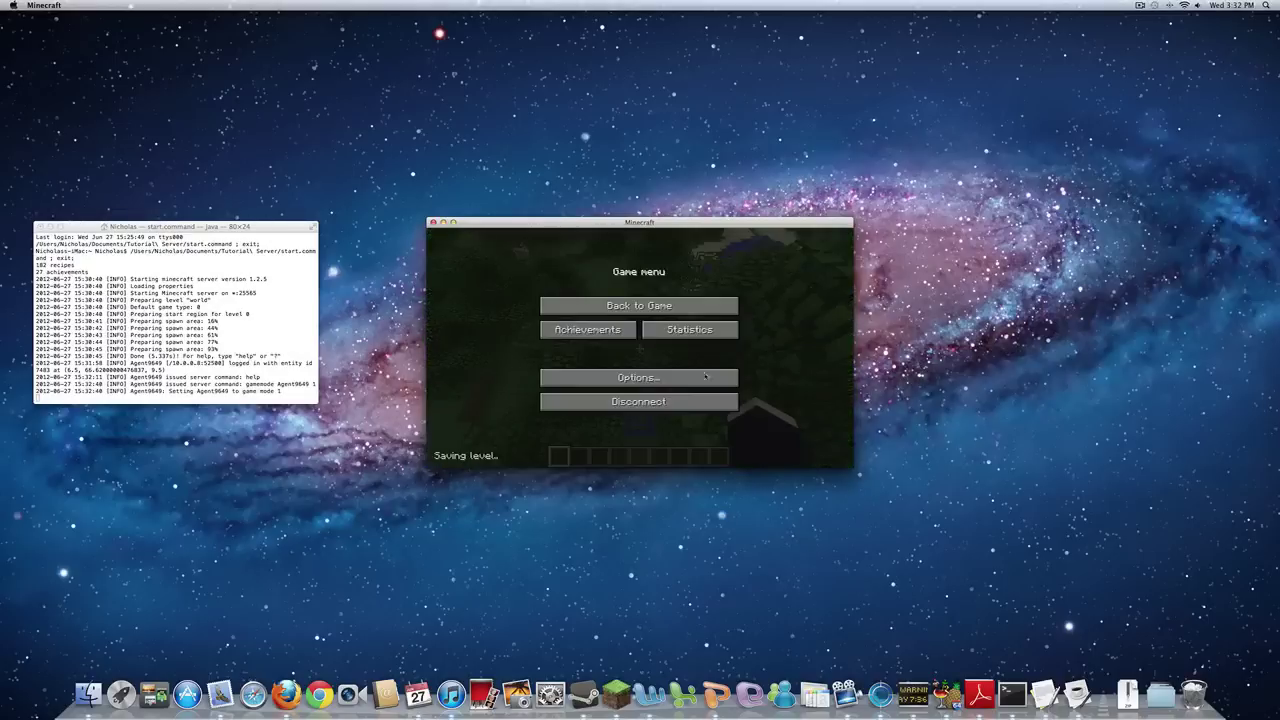
{"action": "left_click", "coordinate": [669, 398]}
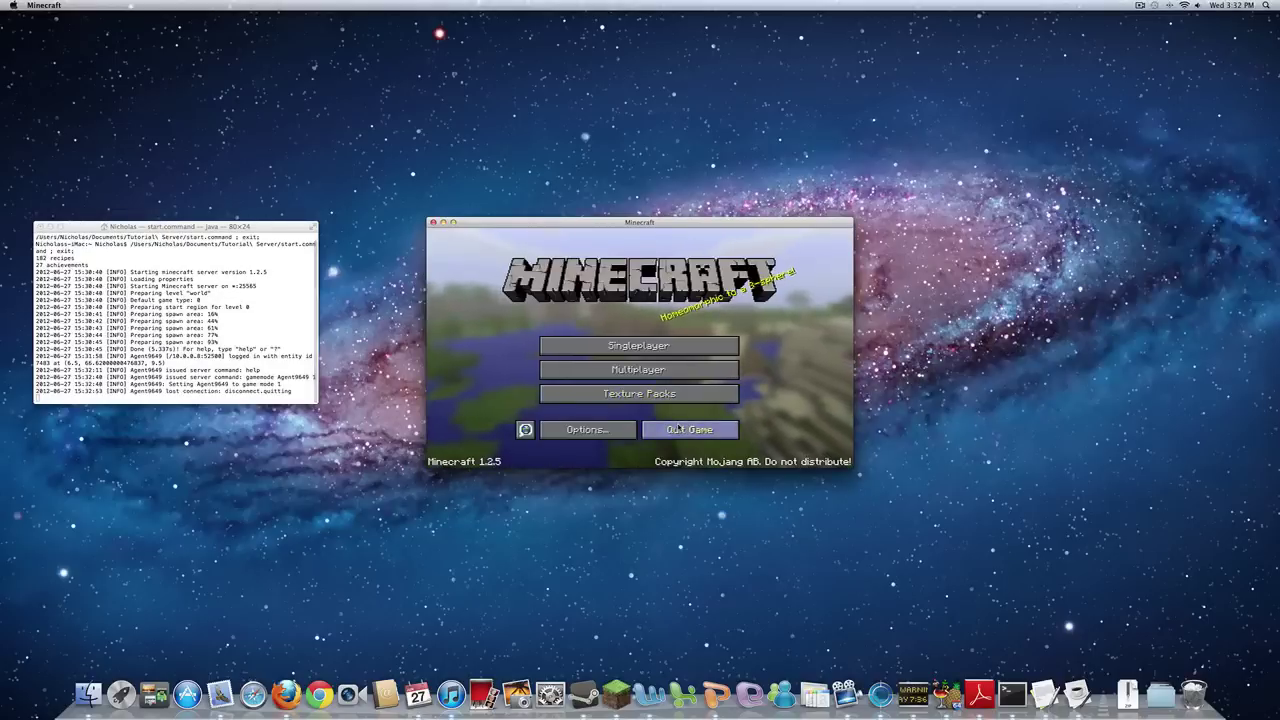
{"action": "left_click", "coordinate": [683, 429]}
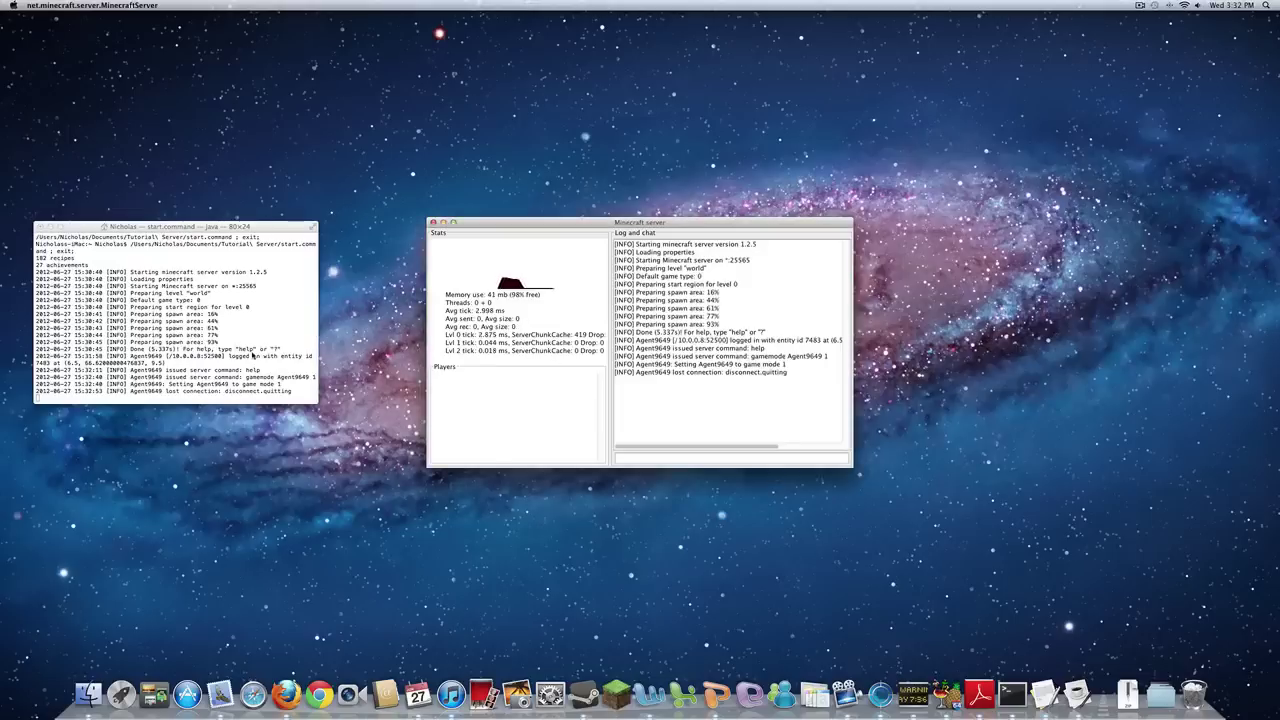
Shut down the running server by entering the stop command in its Terminal window.
{"action": "left_click", "coordinate": [251, 349]}
{"action": "type", "text": "stop"}
{"action": "key", "text": "Return"}
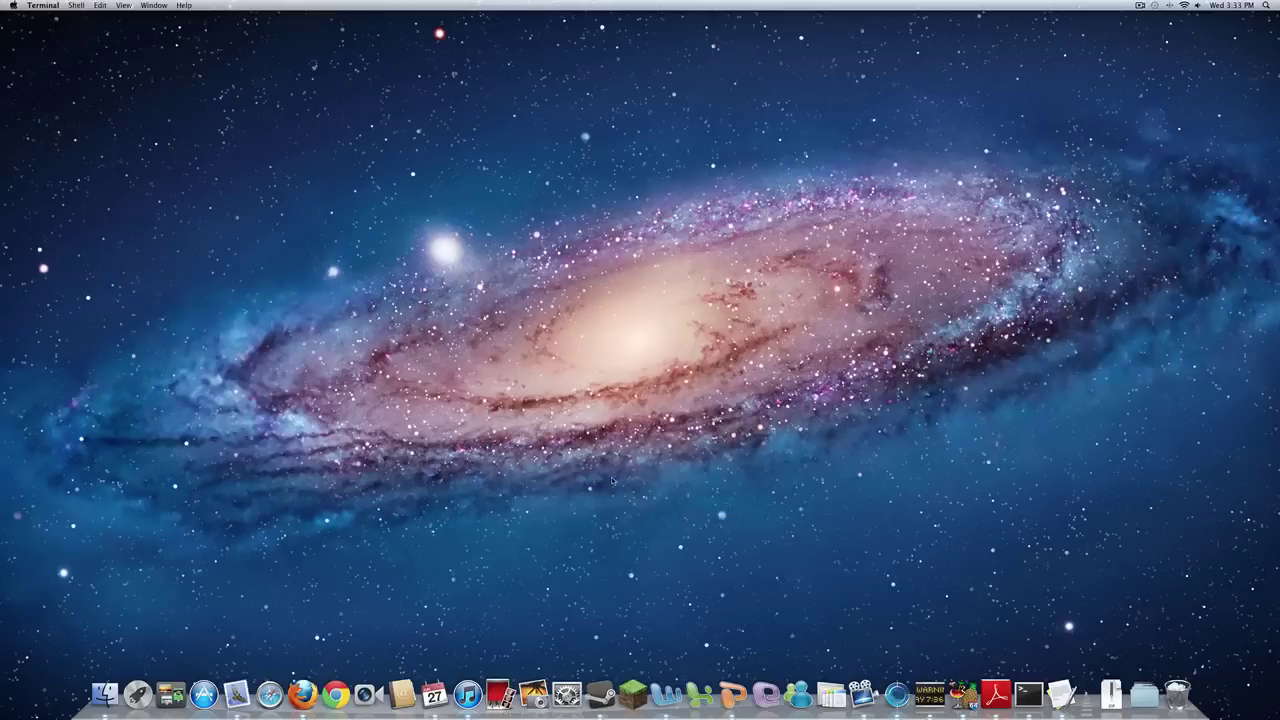
Switch to Firefox and load bukkit.org.
{"action": "left_click", "coordinate": [303, 692]}
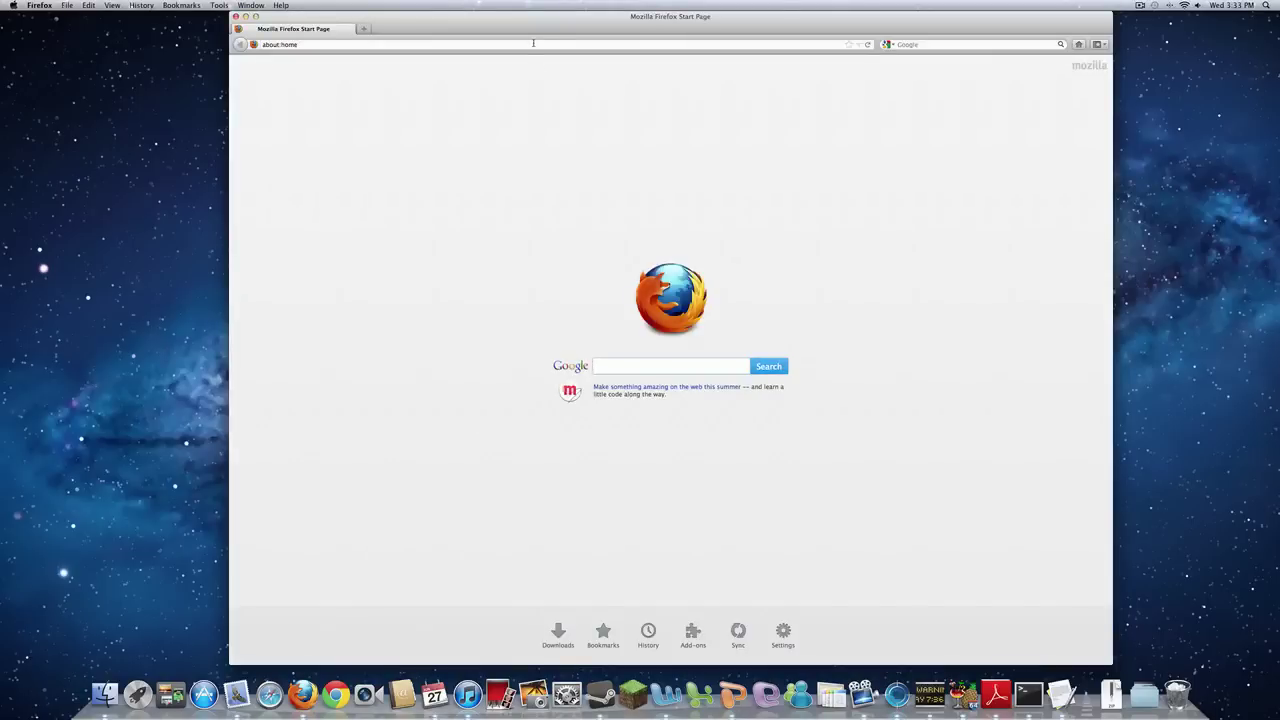
{"action": "left_click", "coordinate": [533, 43]}
{"action": "key", "text": "BackSpace"}
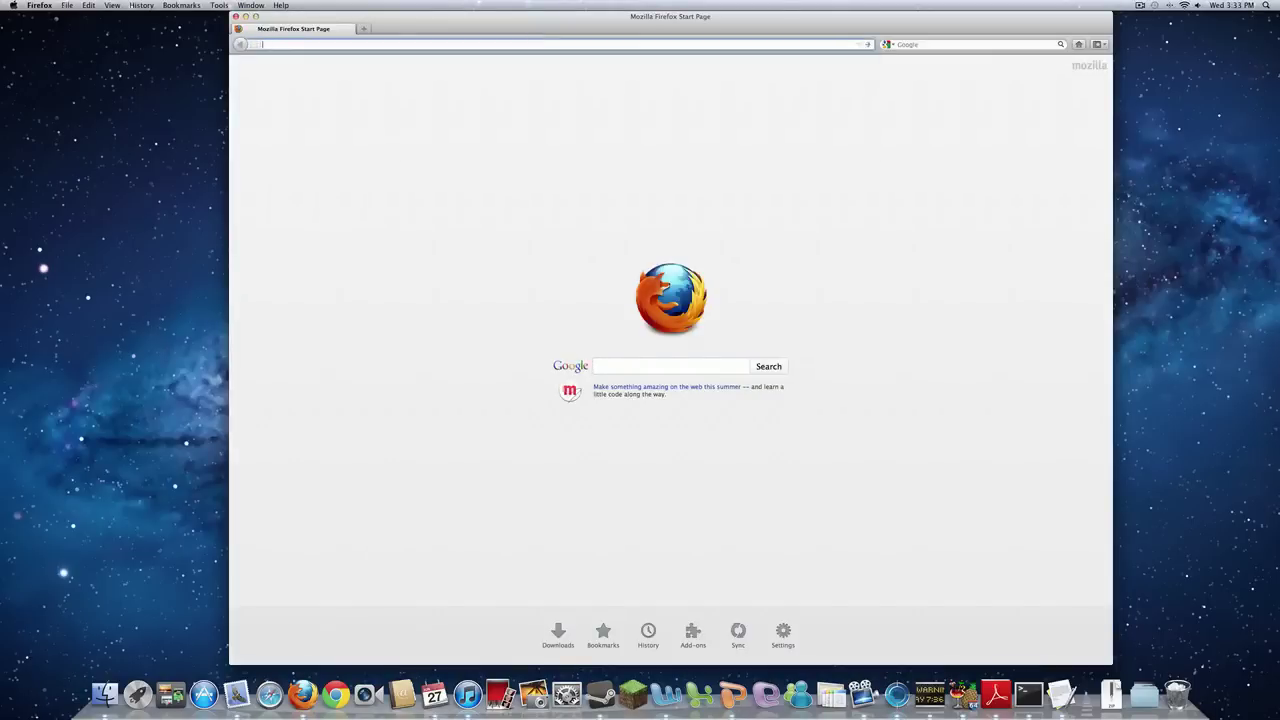
{"action": "type", "text": "bukkit.org"}
{"action": "key", "text": "Return"}
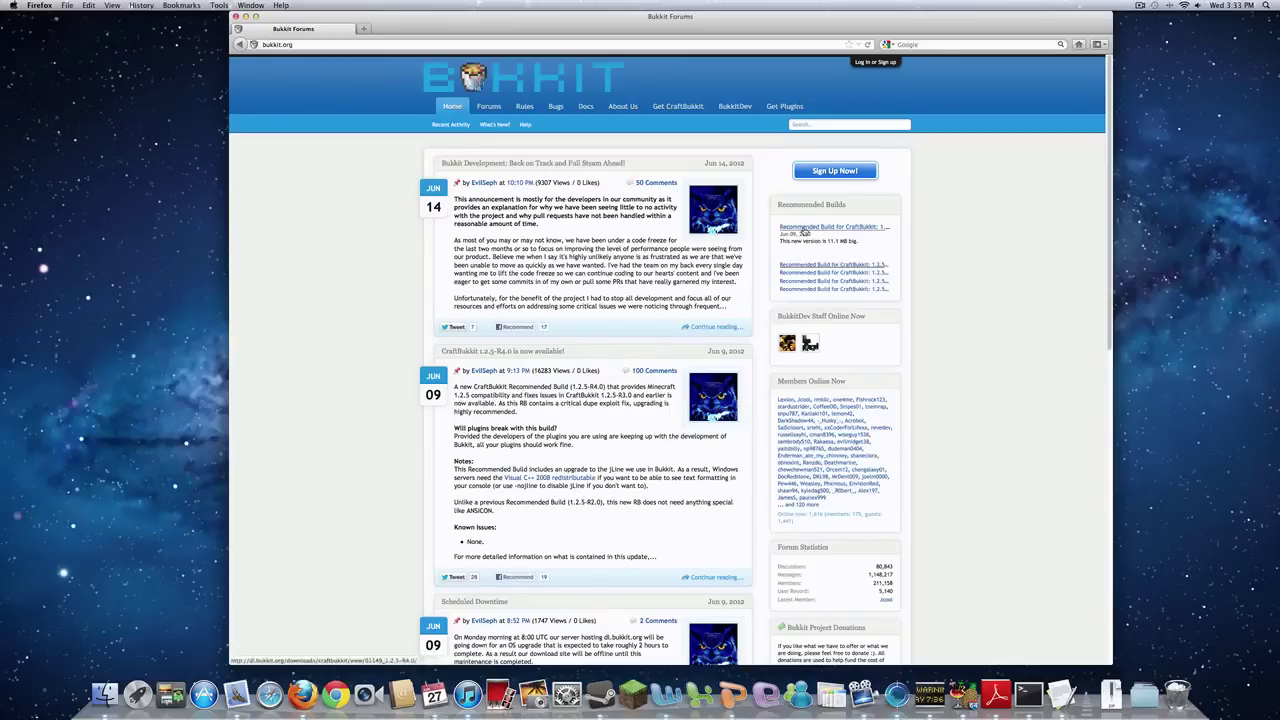
Download the recommended CraftBukkit build 1.2.5-R4.0 and save craftbukkit-1.2.5-R4.0.jar.
{"action": "left_click", "coordinate": [803, 229]}
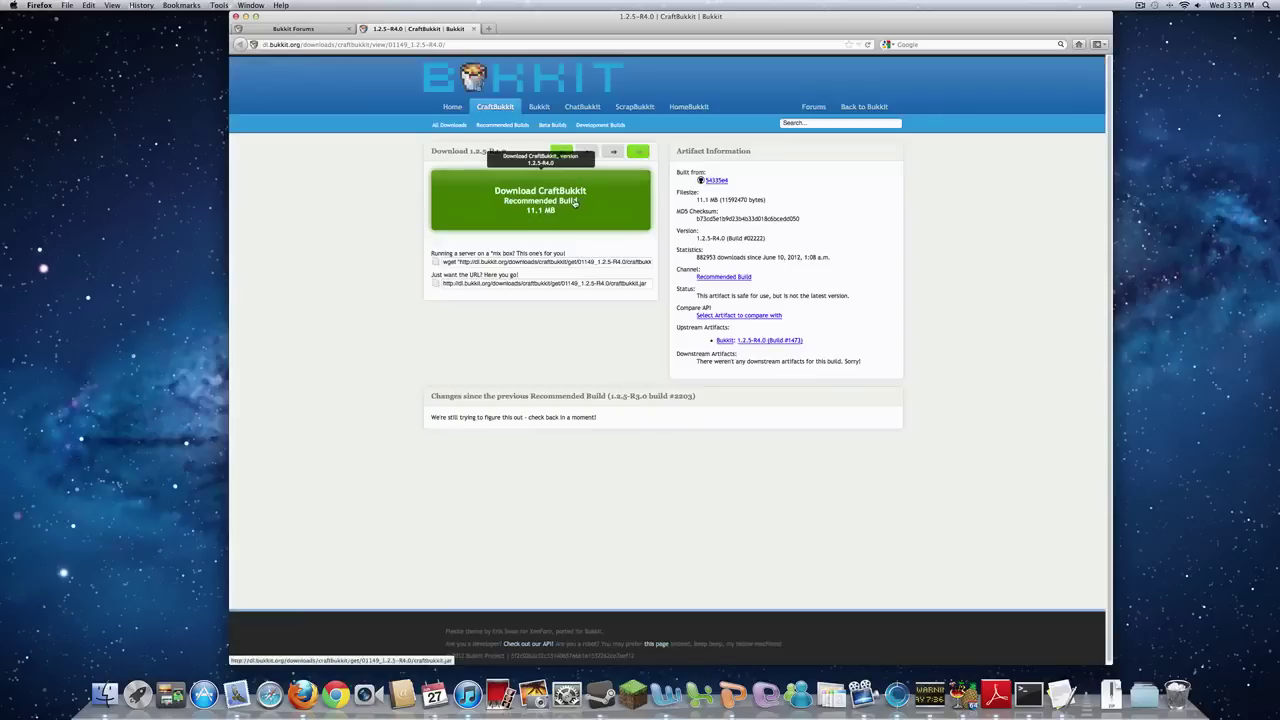
{"action": "left_click", "coordinate": [575, 202]}
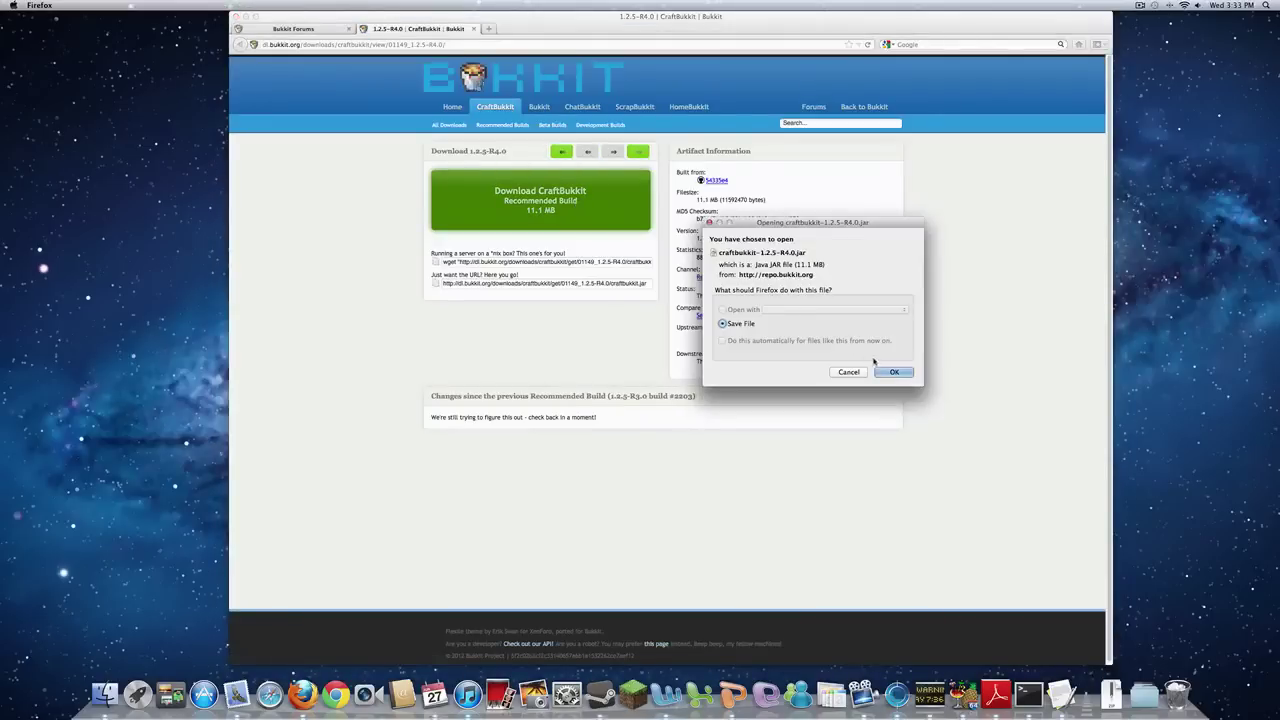
{"action": "left_click", "coordinate": [893, 372]}
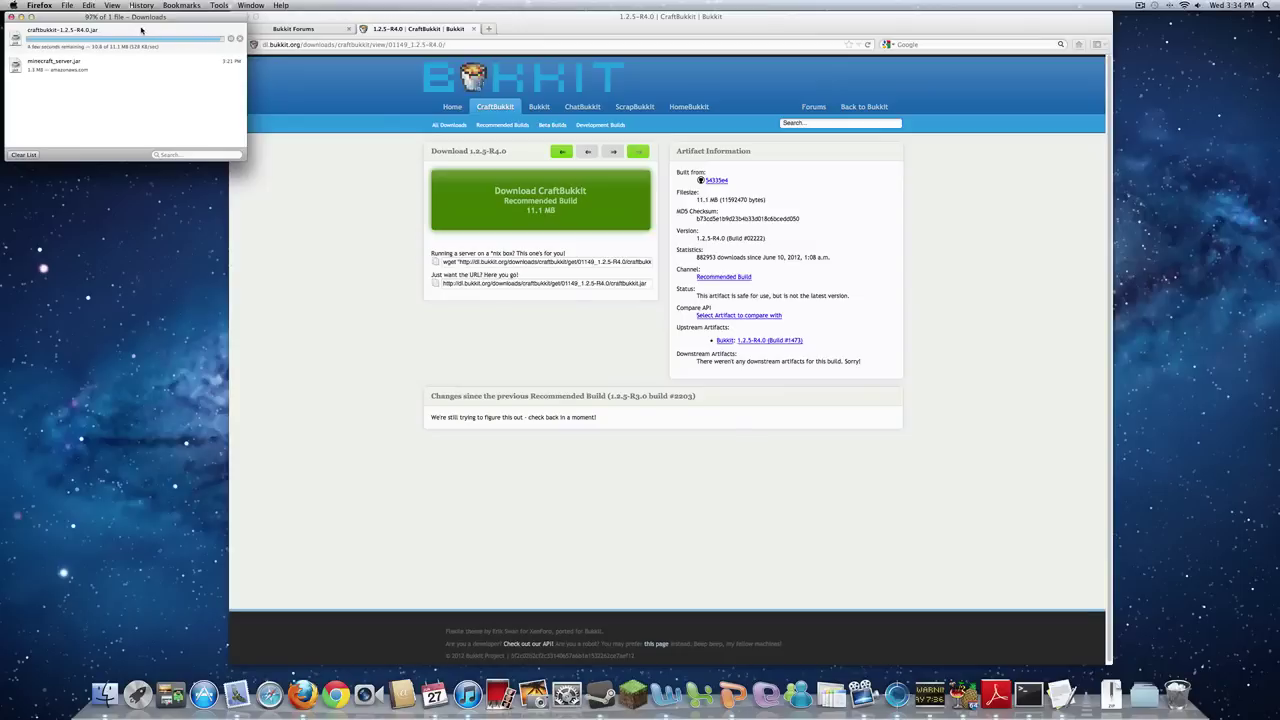
Move craftbukkit-1.2.5-R4.0.jar from Downloads into the Tutorial Server folder in Documents, using a second Finder window.
{"action": "right_click", "coordinate": [142, 31]}
{"action": "left_click", "coordinate": [145, 36]}
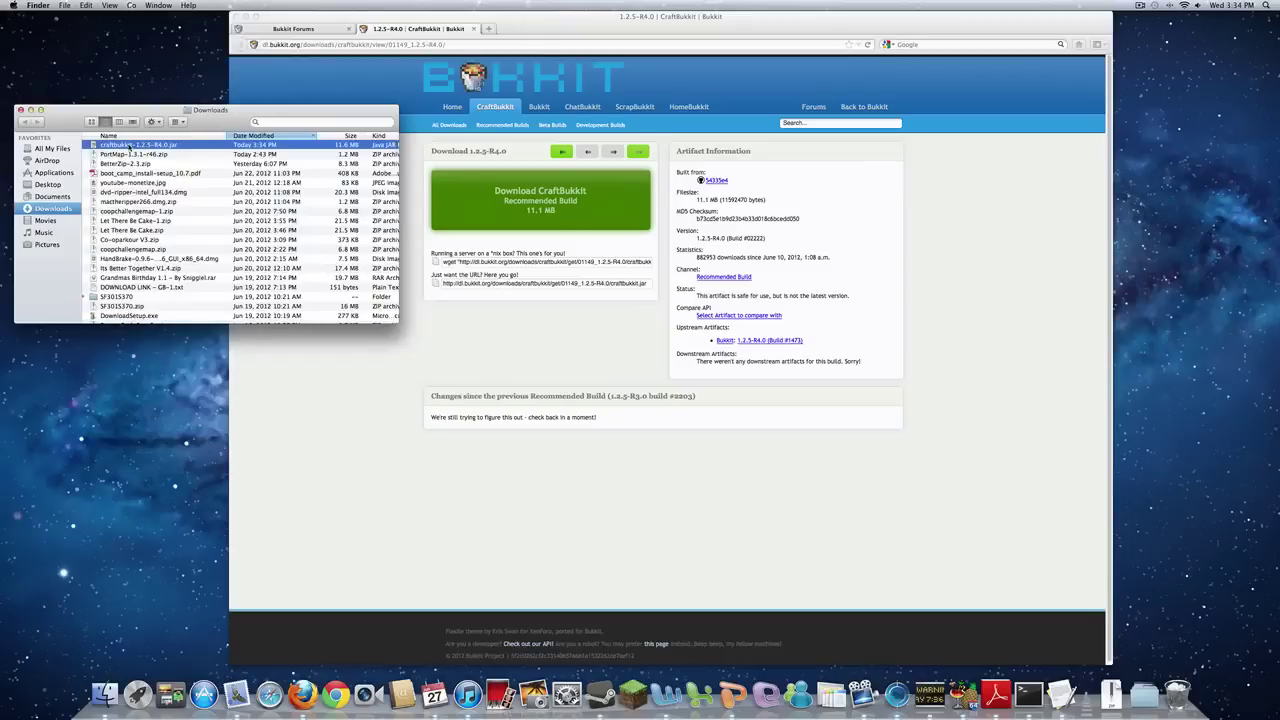
{"action": "key", "text": "super+n"}
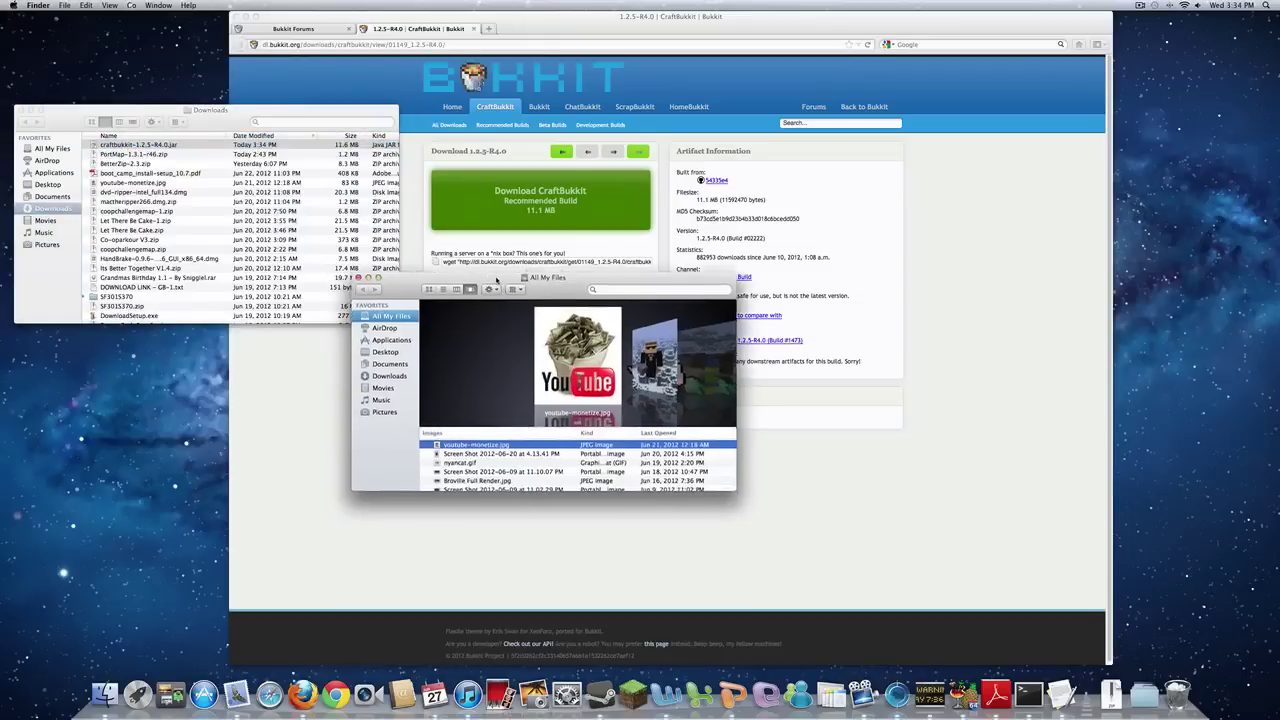
{"action": "left_click_drag", "start_coordinate": [496, 281], "coordinate": [552, 261]}
{"action": "left_click", "coordinate": [445, 344]}
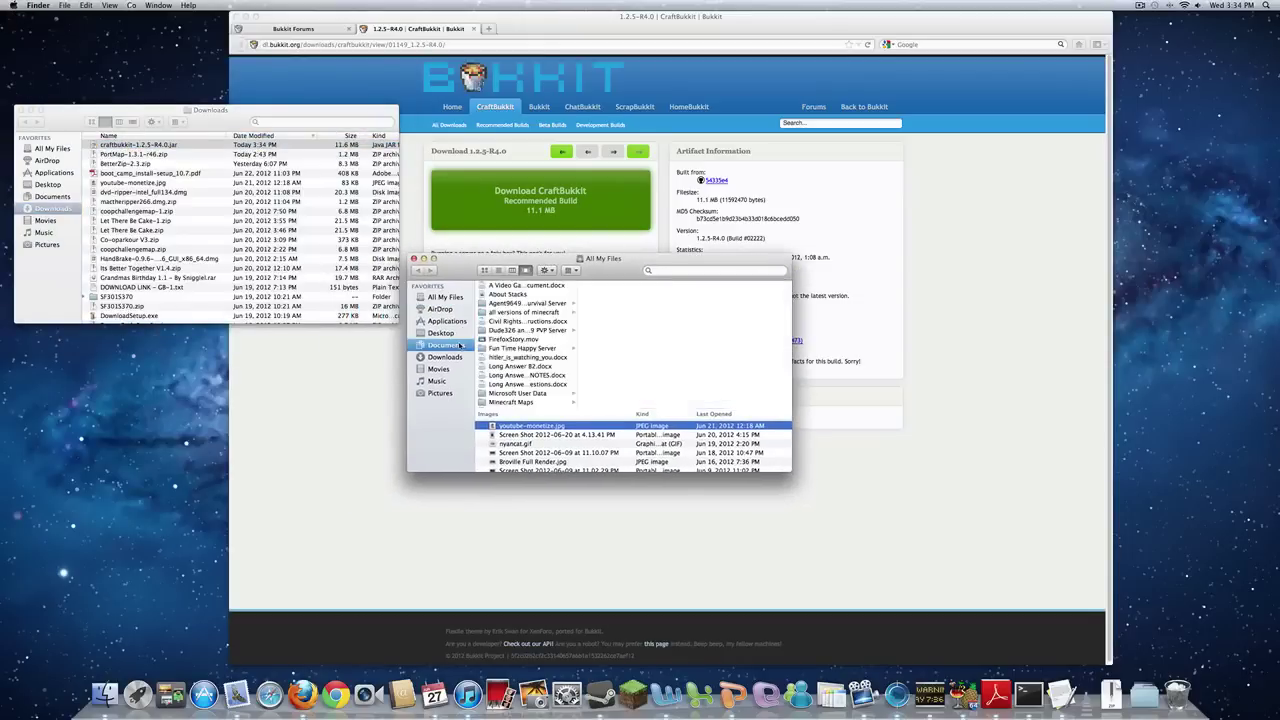
{"action": "key", "text": "super+3"}
{"action": "scroll", "coordinate": [498, 410], "scroll_direction": "down", "scroll_amount": 2}
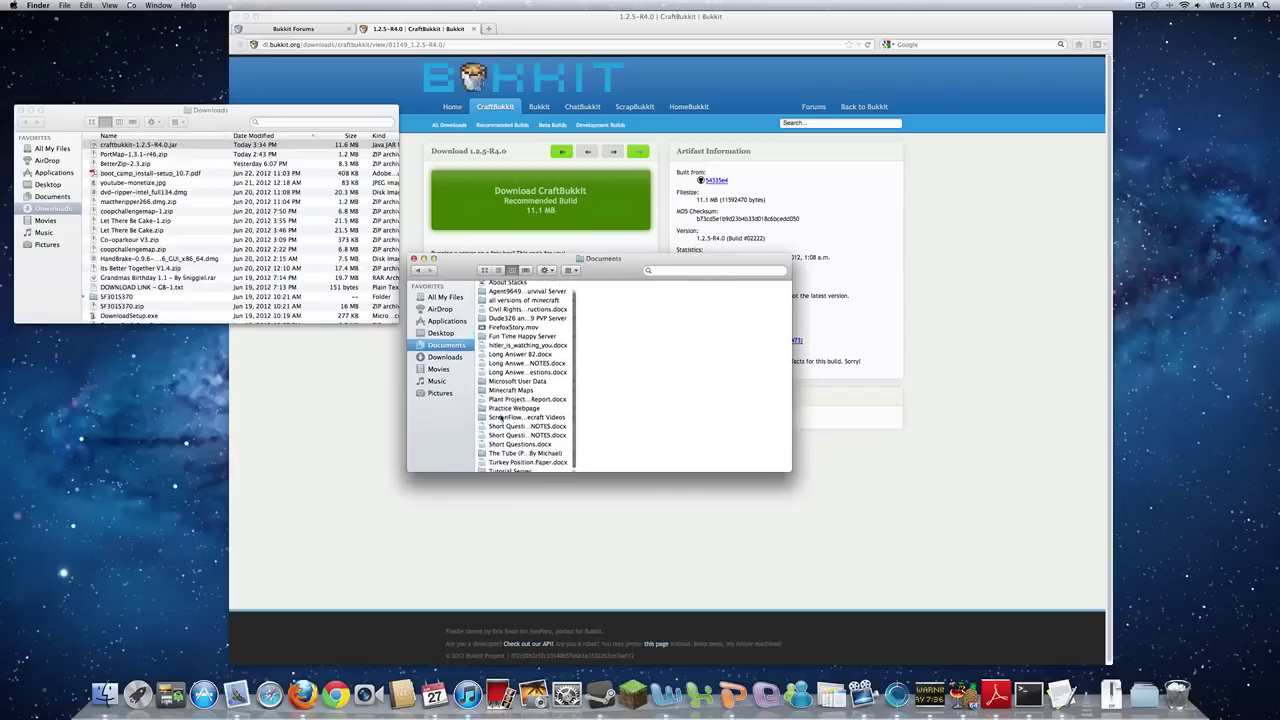
{"action": "left_click", "coordinate": [526, 469]}
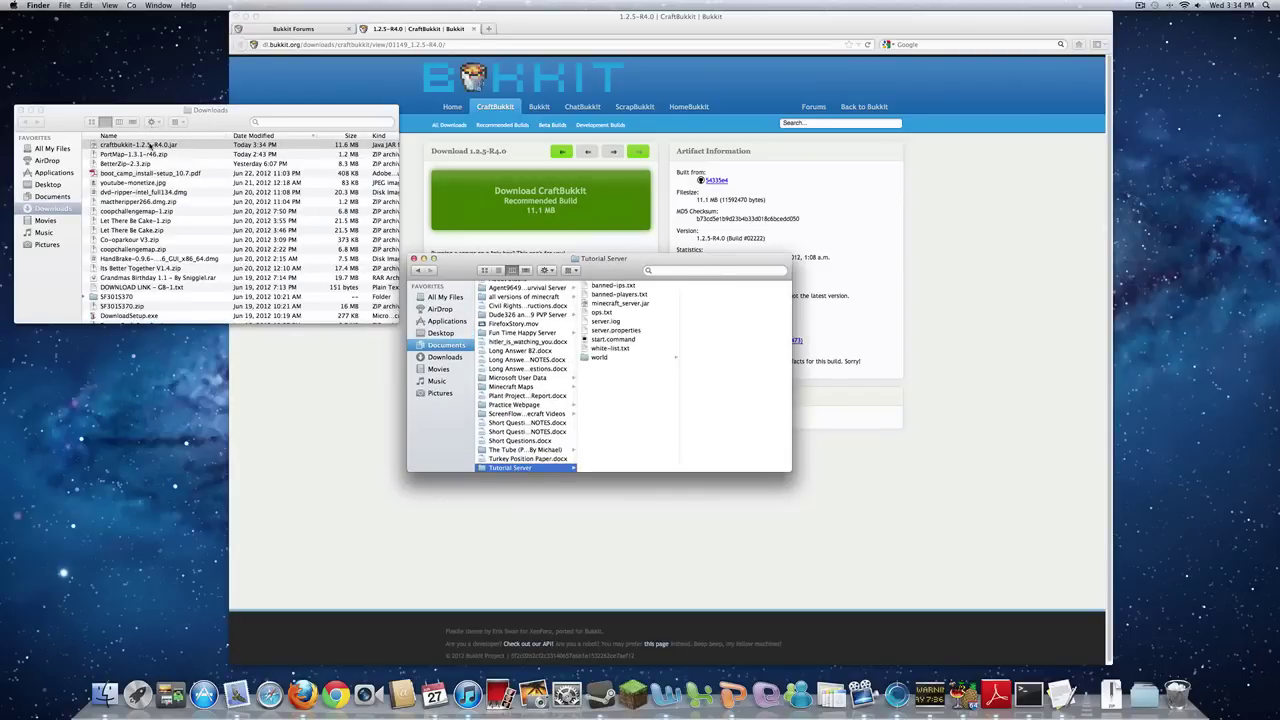
{"action": "left_click_drag", "start_coordinate": [148, 145], "coordinate": [630, 387]}
Rename the CraftBukkit file in the Tutorial Server folder as craftbukkit.jar.
{"action": "key", "text": "Return"}
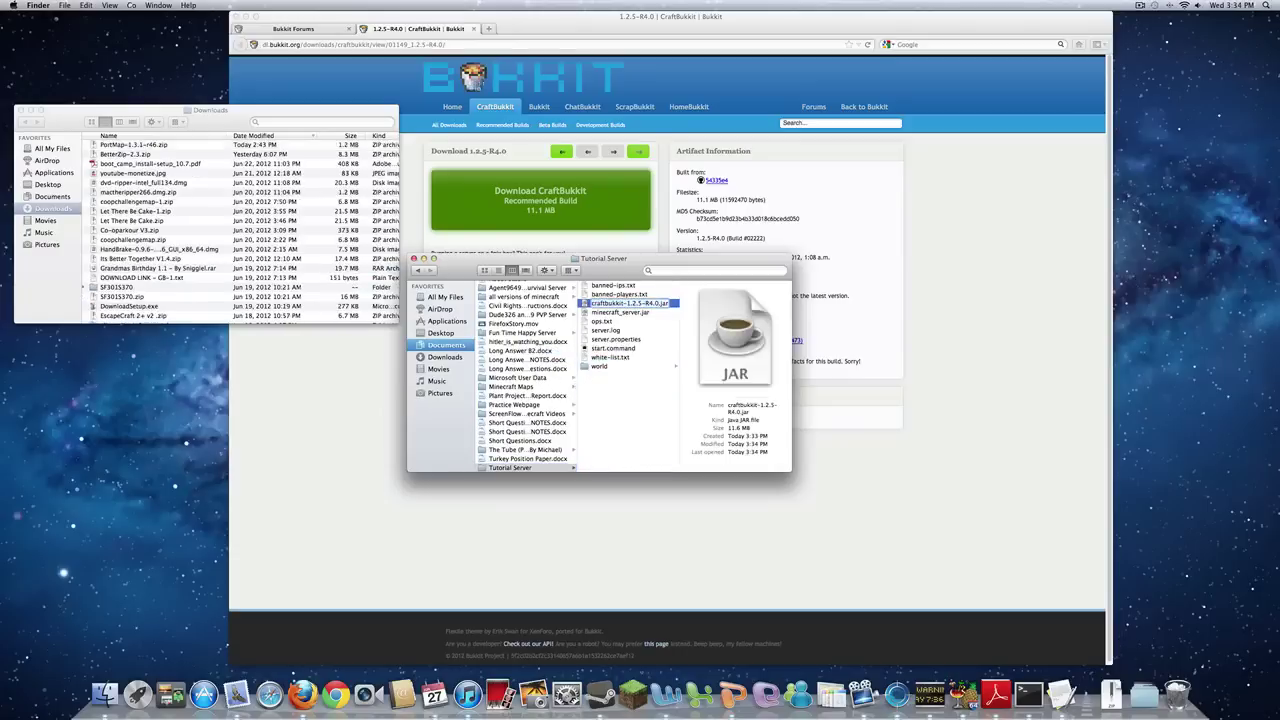
{"action": "key", "text": "Right"}
{"action": "key", "text": "BackSpace"}
{"action": "key", "text": "BackSpace"}
{"action": "key", "text": "BackSpace"}
{"action": "key", "text": "BackSpace"}
{"action": "key", "text": "BackSpace"}
{"action": "key", "text": "BackSpace"}
{"action": "key", "text": "BackSpace"}
{"action": "key", "text": "BackSpace"}
{"action": "key", "text": "BackSpace"}
{"action": "key", "text": "BackSpace"}
{"action": "key", "text": "BackSpace"}
{"action": "left_click", "coordinate": [630, 397]}
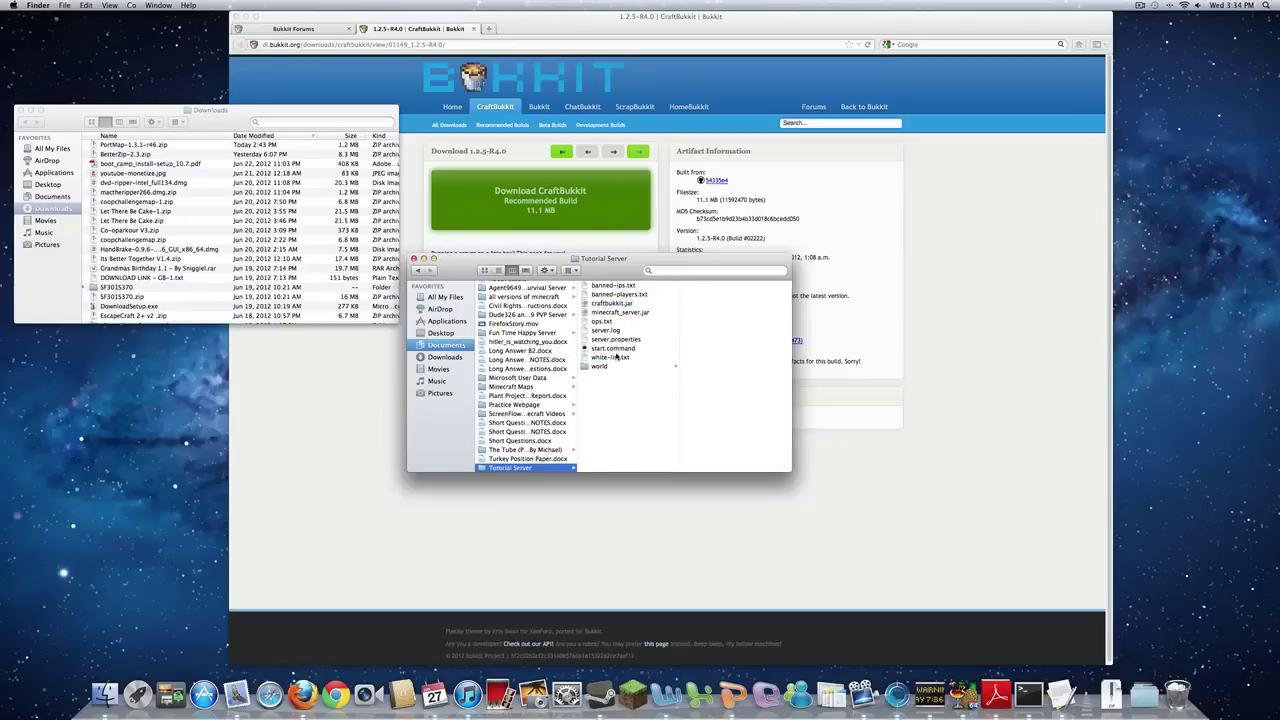
Open the start.command script from the Tutorial Server folder in TextEdit.
{"action": "left_click", "coordinate": [613, 348]}
{"action": "right_click", "coordinate": [622, 348]}
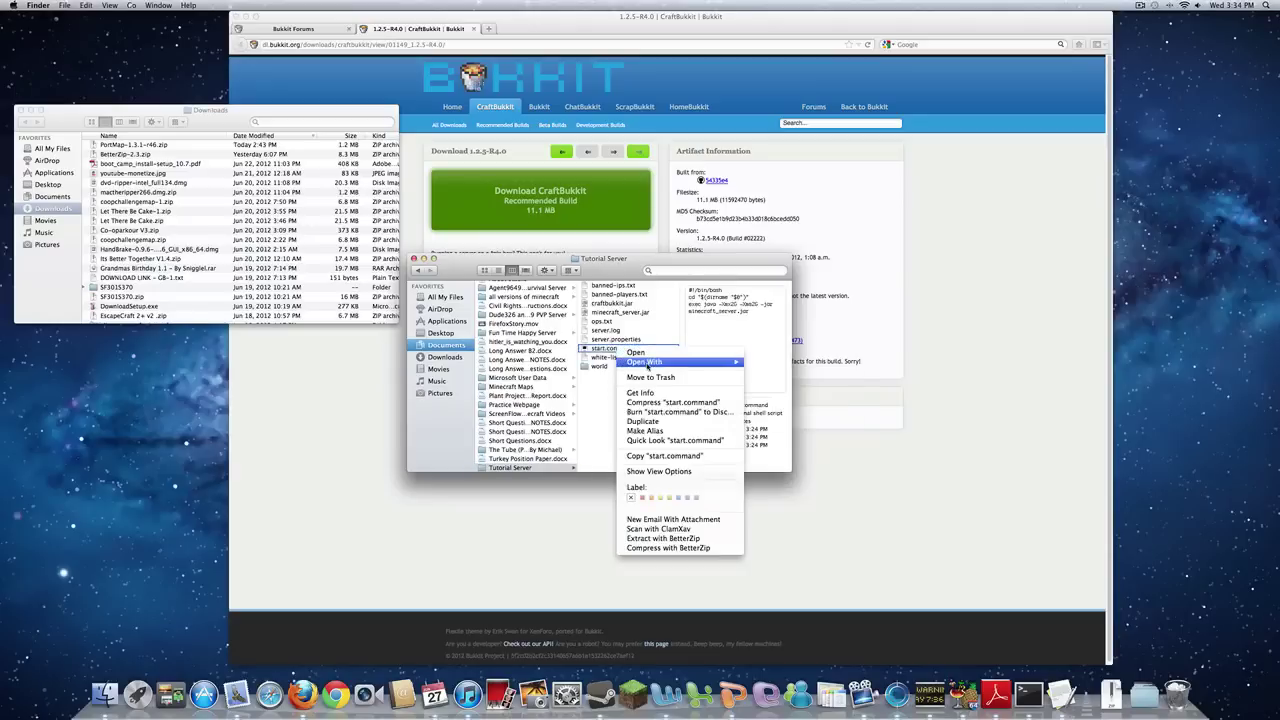
{"action": "mouse_move", "coordinate": [647, 367]}
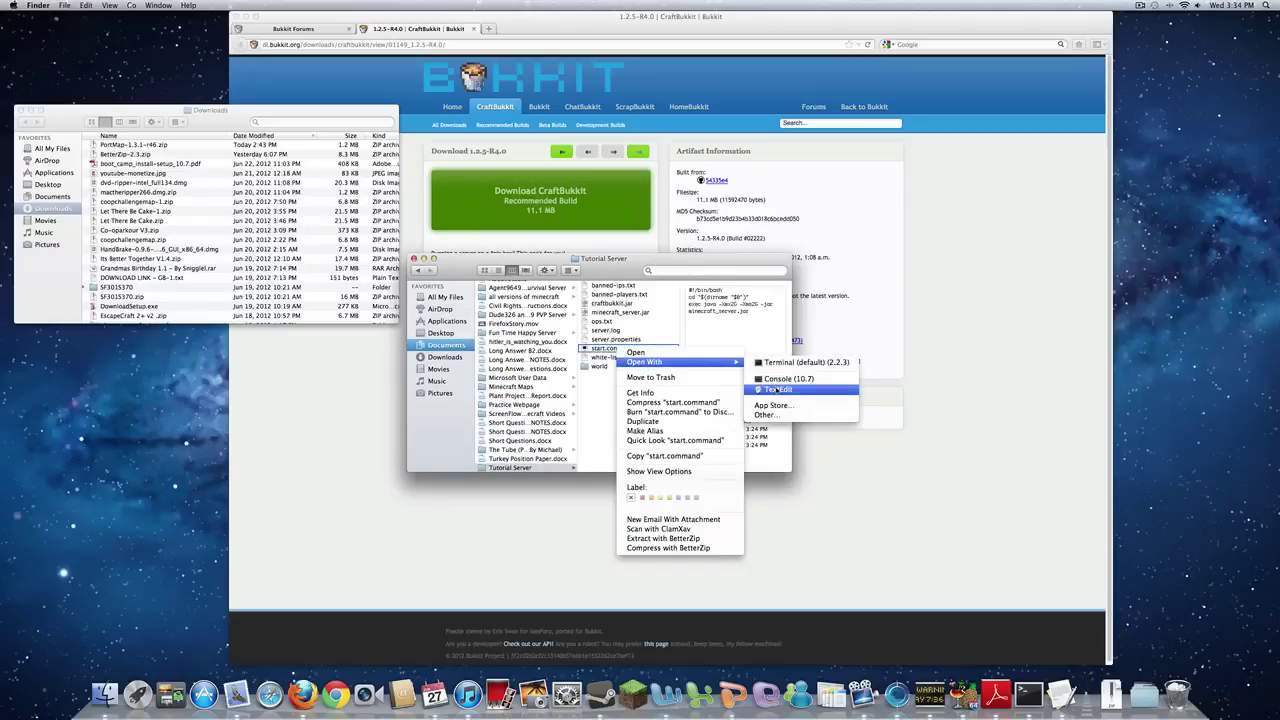
{"action": "left_click", "coordinate": [778, 389]}
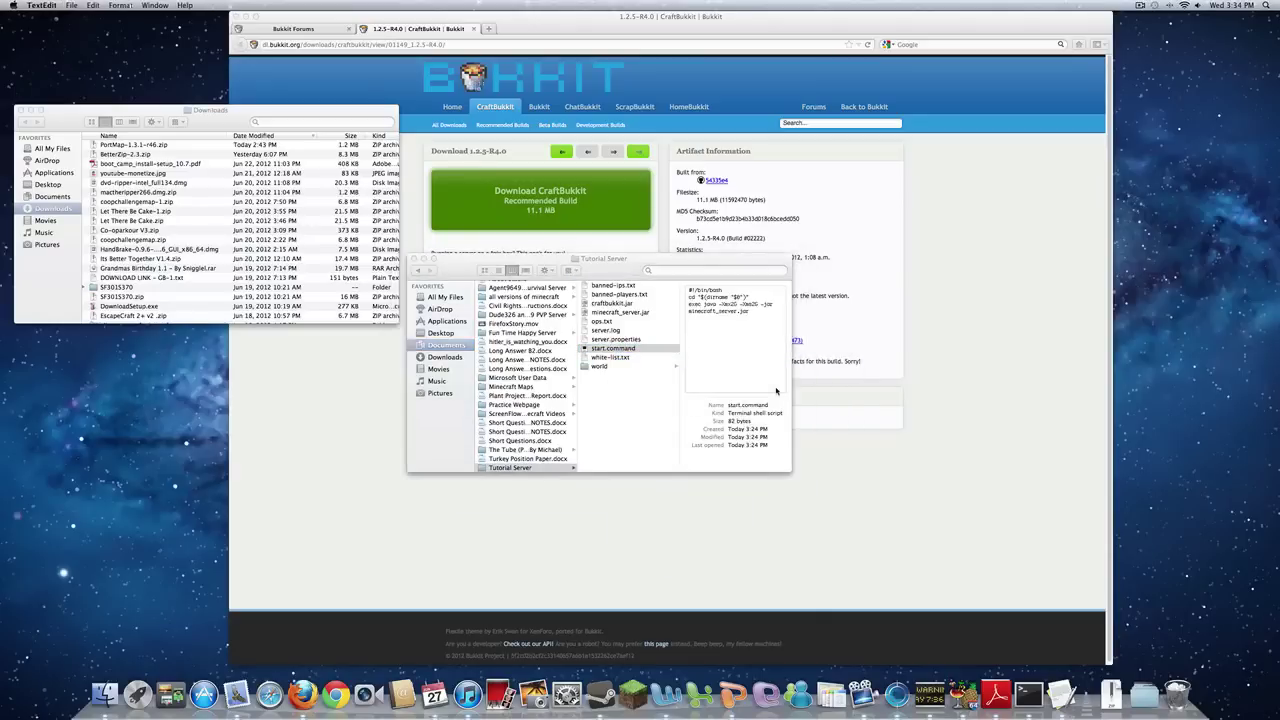
Replace minecraft_server.jar with craftbukkit.jar in the script's exec java line, save it, quit TextEdit and close the Downloads window.
{"action": "left_click", "coordinate": [347, 93]}
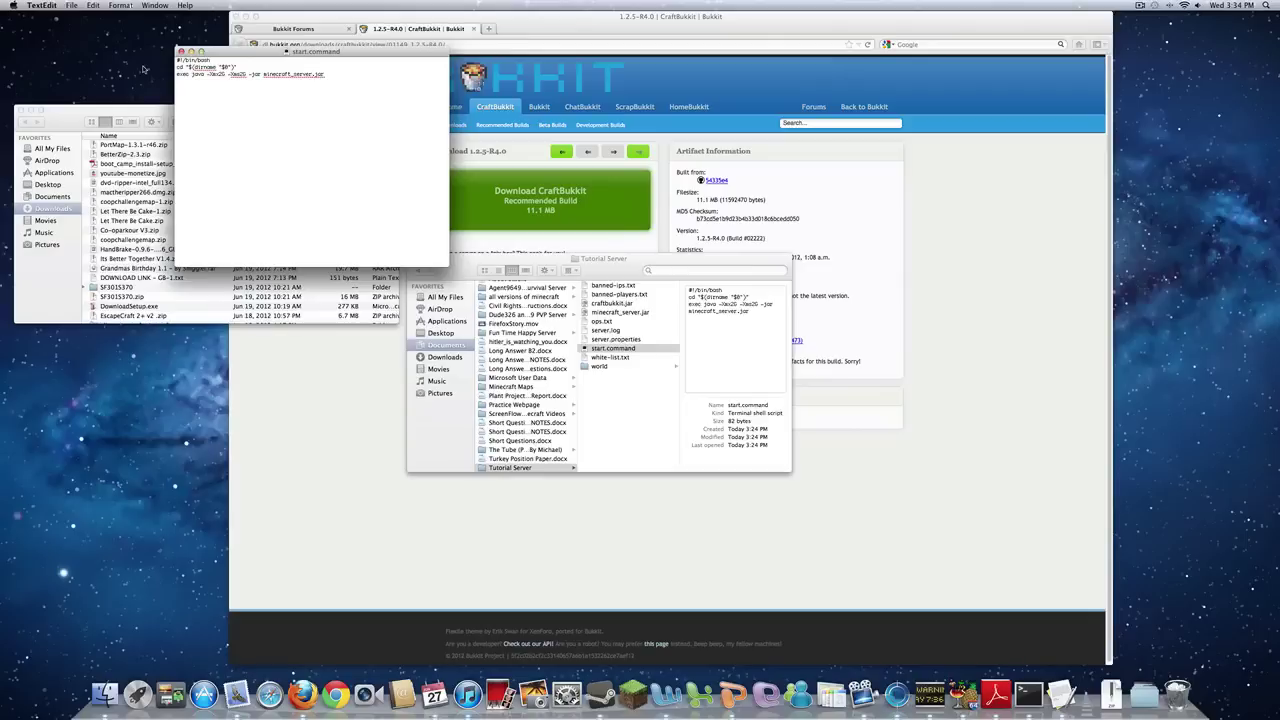
{"action": "key", "text": "BackSpace"}
{"action": "key", "text": "BackSpace"}
{"action": "key", "text": "BackSpace"}
{"action": "key", "text": "BackSpace"}
{"action": "key", "text": "BackSpace"}
{"action": "key", "text": "BackSpace"}
{"action": "key", "text": "BackSpace"}
{"action": "key", "text": "BackSpace"}
{"action": "key", "text": "BackSpace"}
{"action": "key", "text": "BackSpace"}
{"action": "key", "text": "BackSpace"}
{"action": "key", "text": "BackSpace"}
{"action": "key", "text": "BackSpace"}
{"action": "key", "text": "BackSpace"}
{"action": "key", "text": "BackSpace"}
{"action": "key", "text": "BackSpace"}
{"action": "type", "text": "craftbukkit"}
{"action": "key", "text": "super+s"}
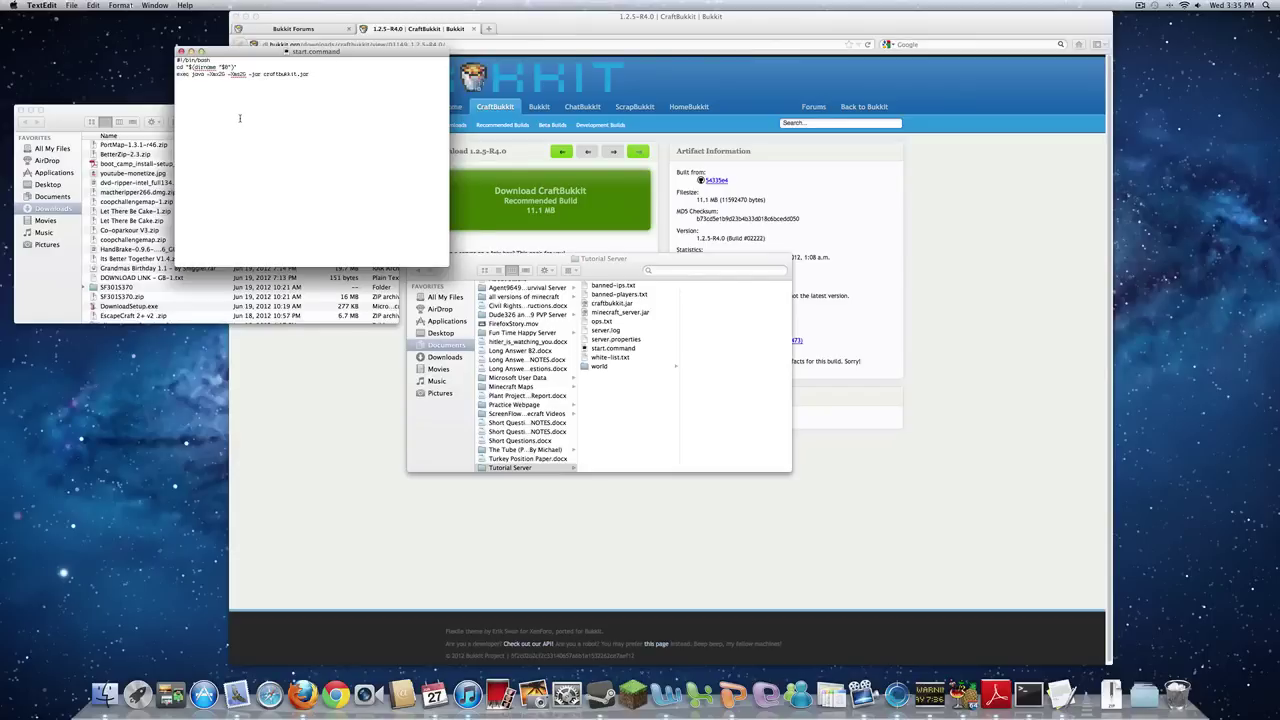
{"action": "key", "text": "super+q"}
{"action": "key", "text": "super+w"}
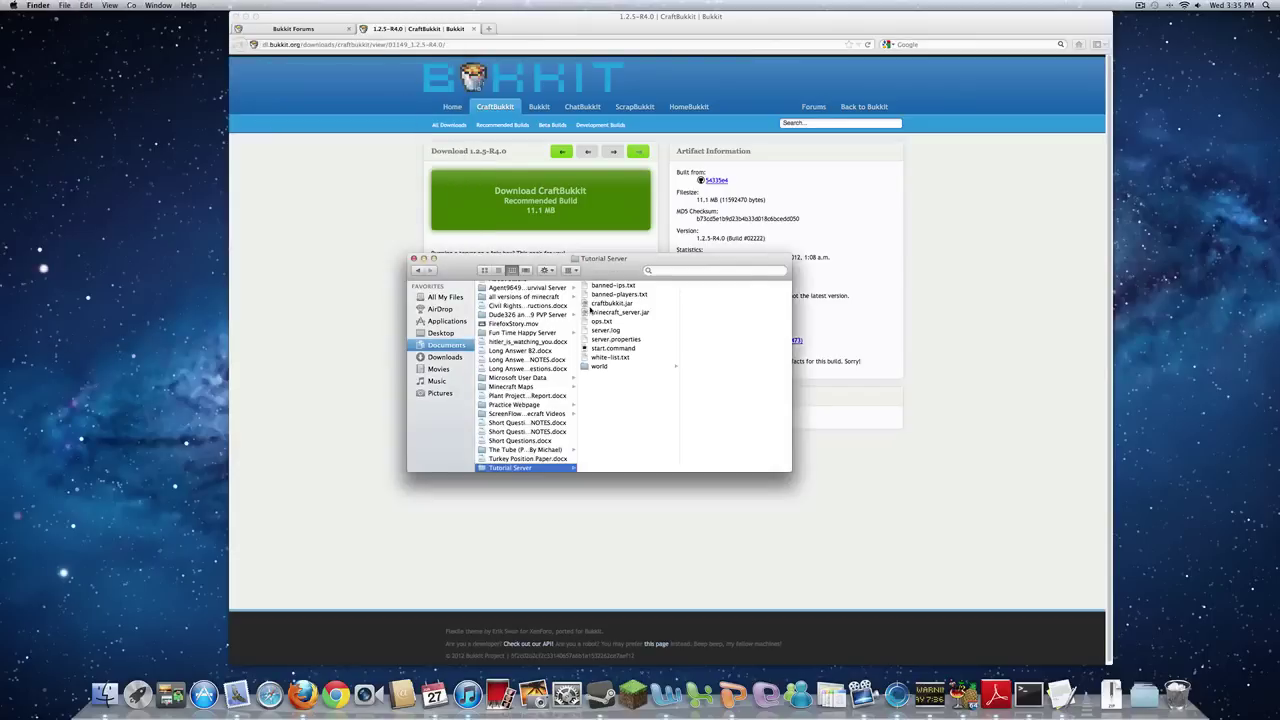
Run start.command to launch the Bukkit server and shut it down with the stop command once it has loaded.
{"action": "double_click", "coordinate": [620, 348]}
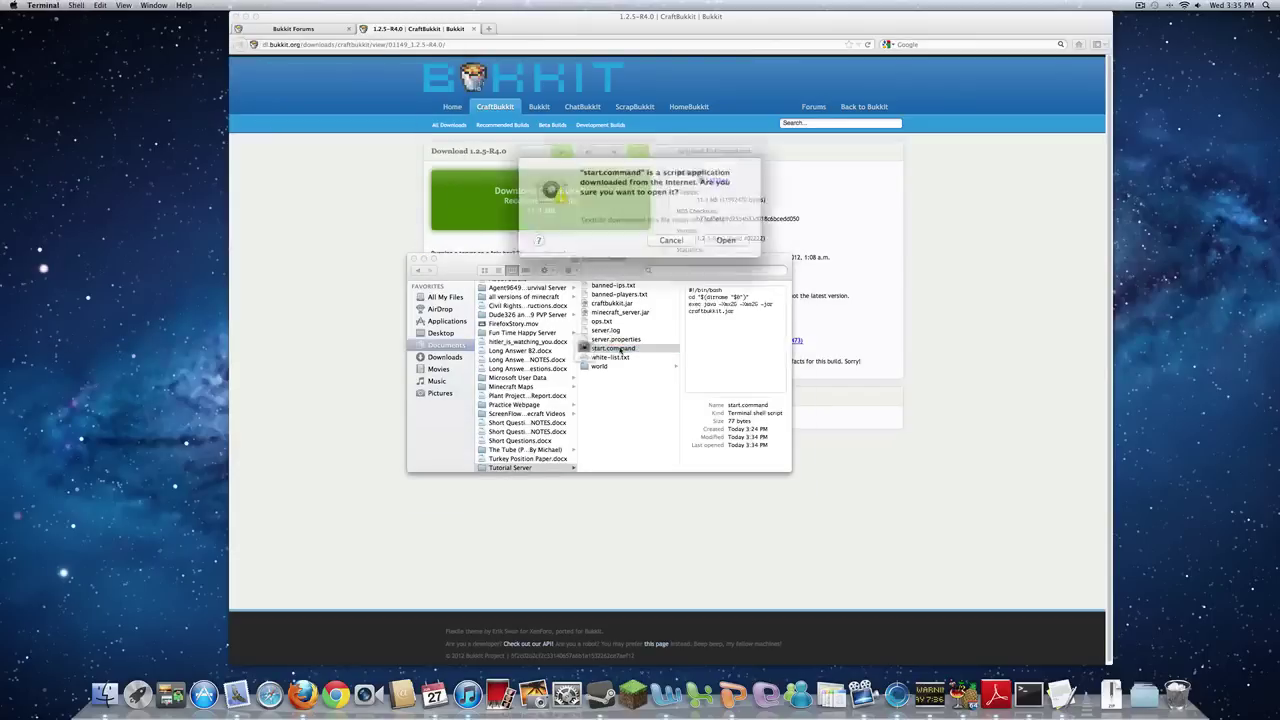
{"action": "left_click", "coordinate": [706, 237]}
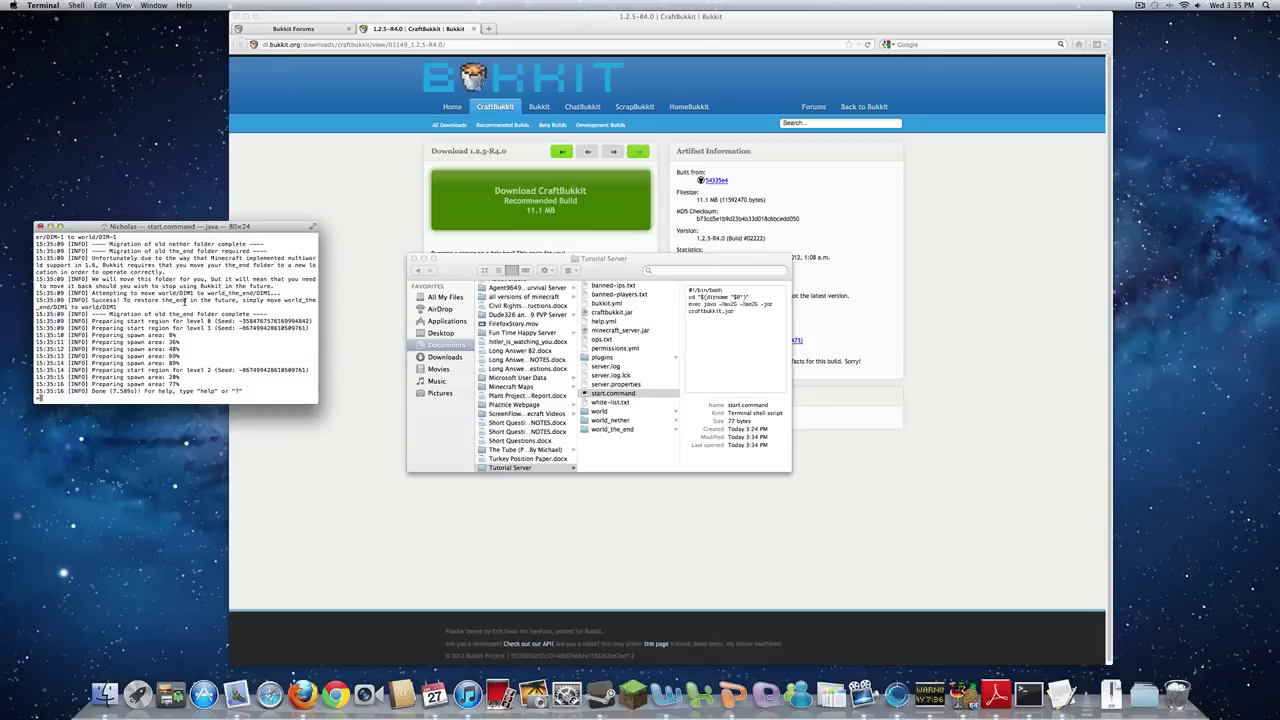
{"action": "type", "text": "stop"}
{"action": "key", "text": "Return"}
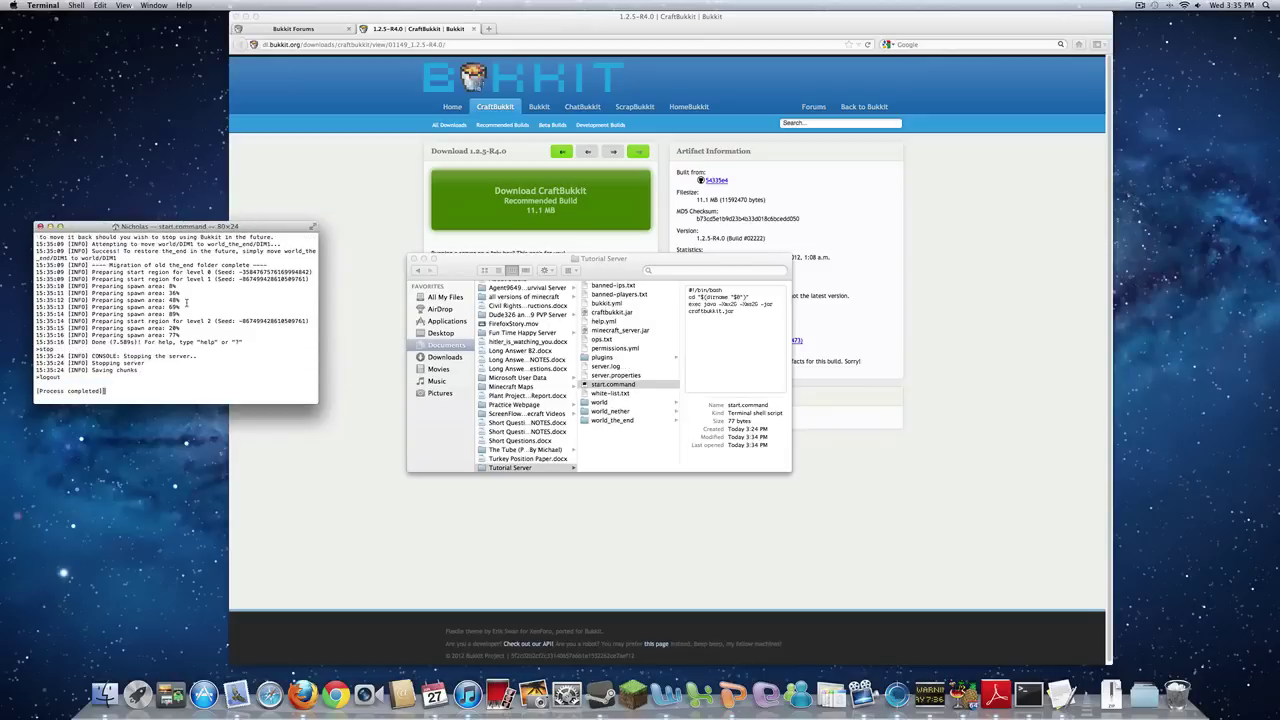
Look inside the plugins folder in Tutorial Server and close the Finder window.
{"action": "left_click", "coordinate": [464, 279]}
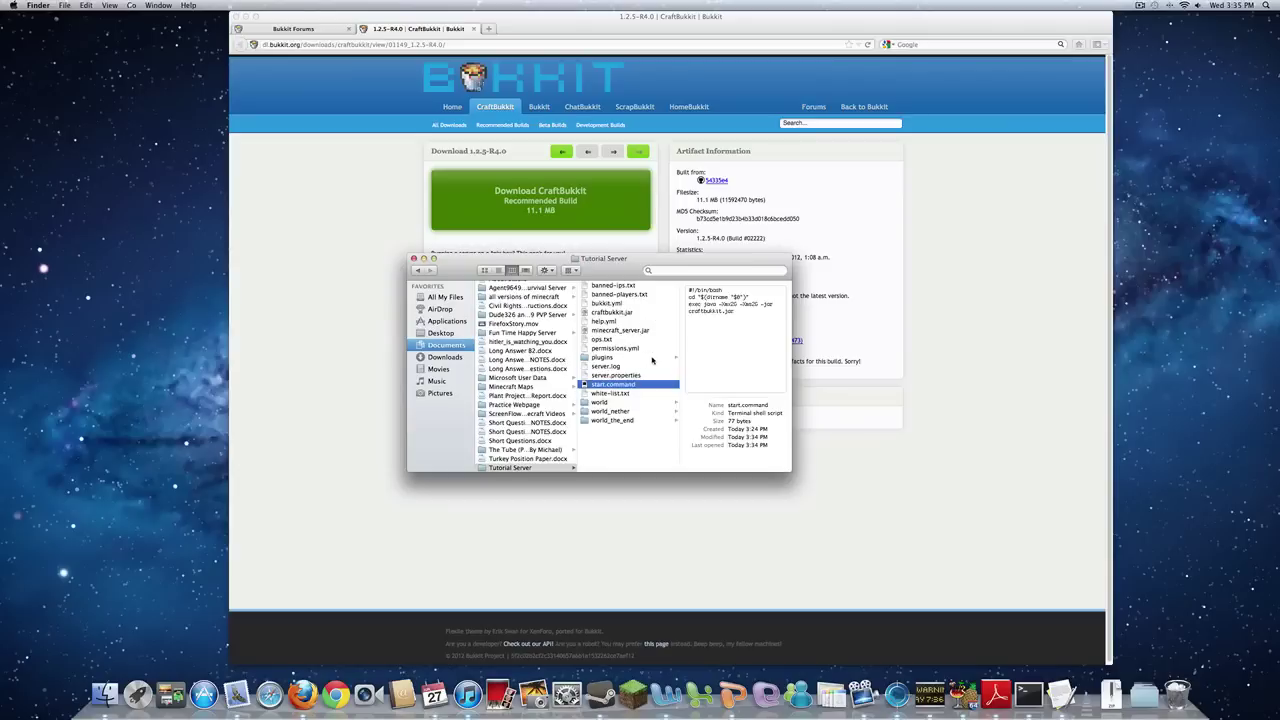
{"action": "left_click", "coordinate": [652, 359]}
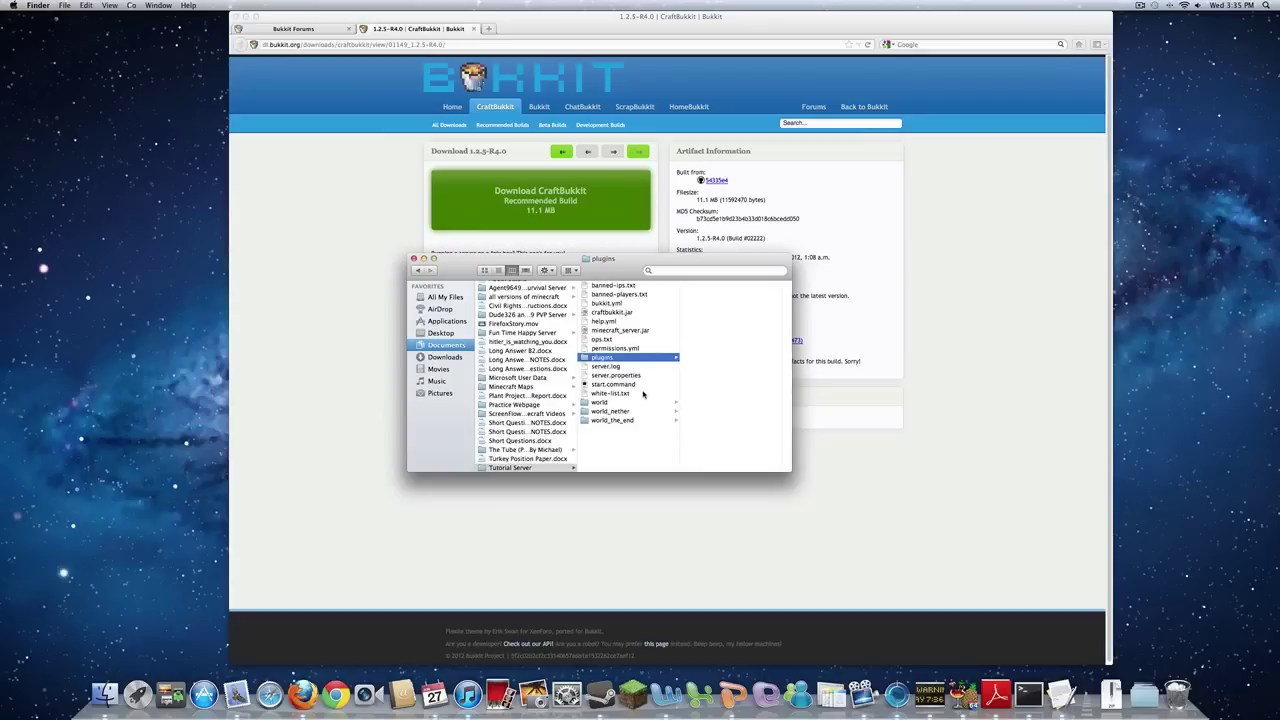
{"action": "key", "text": "super+w"}
Switch to Firefox, close the CraftBukkit download tab and load google.com.
{"action": "left_click", "coordinate": [346, 46]}
{"action": "key", "text": "super+w"}
{"action": "key", "text": "super+l"}
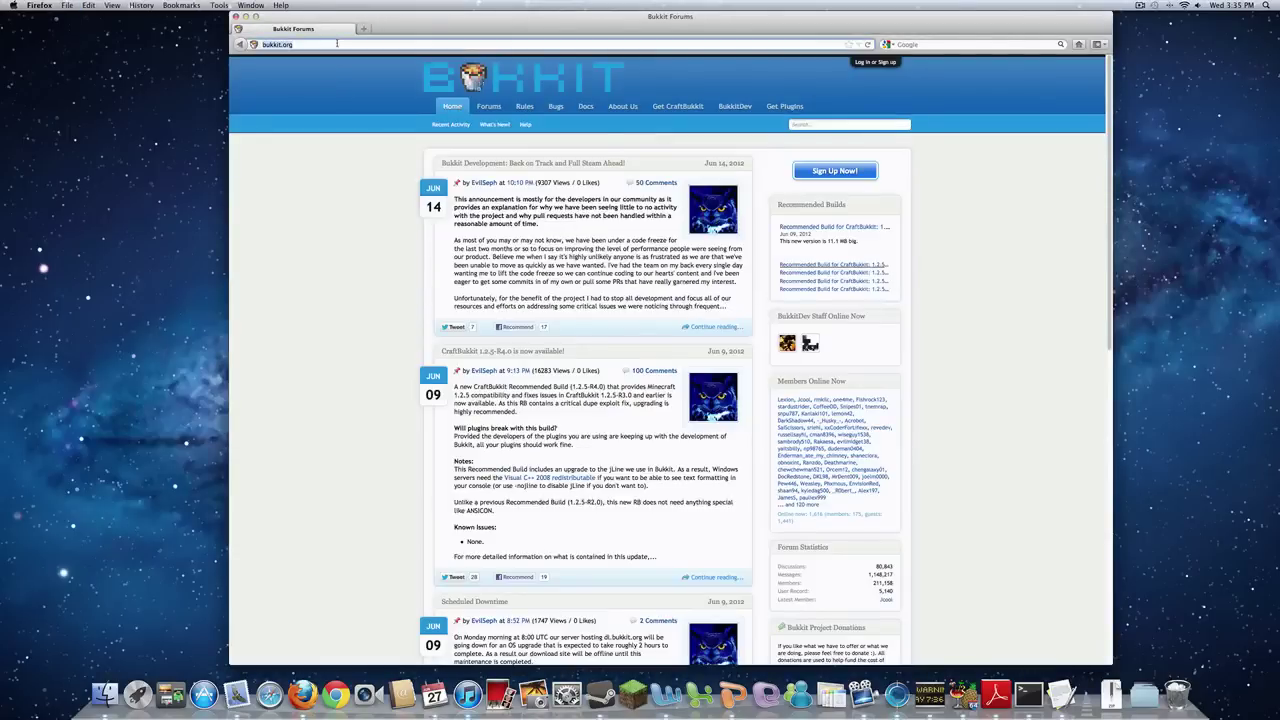
{"action": "type", "text": "google.com"}
{"action": "key", "text": "Return"}
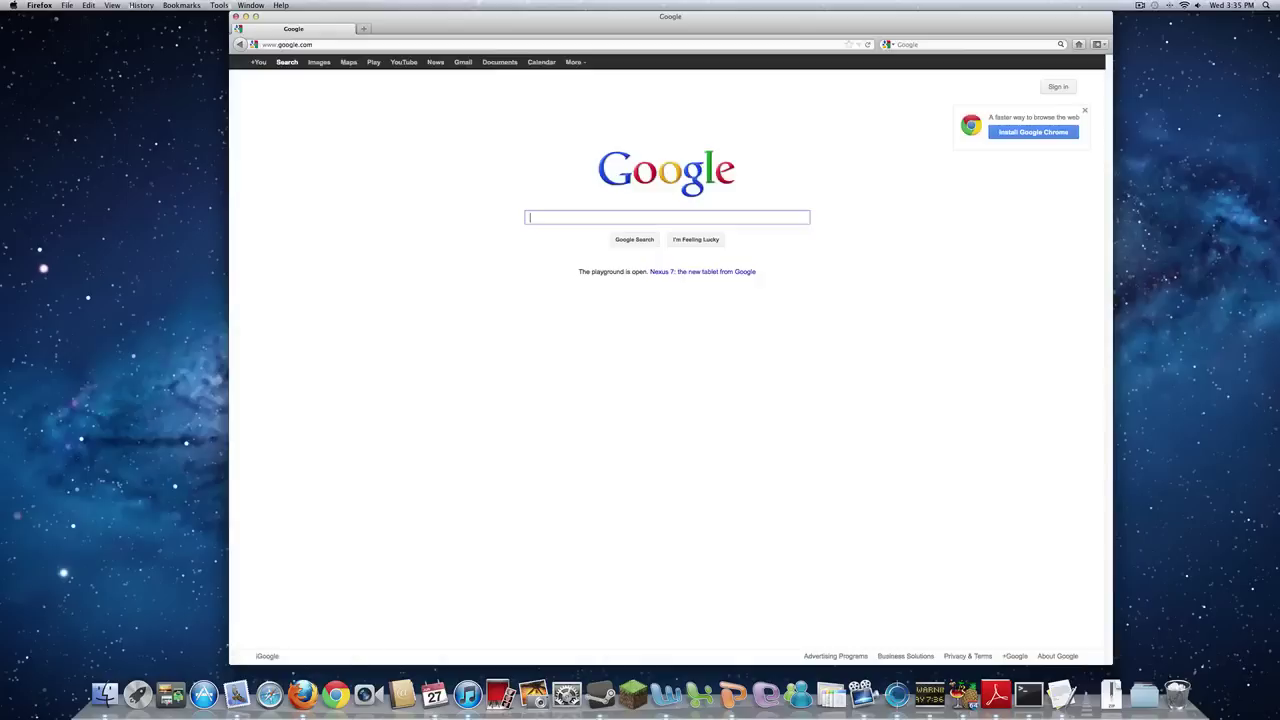
Search Google for essentials and open the Bukkit page "Essentials - Admin and Player Commands".
{"action": "type", "text": "essentials"}
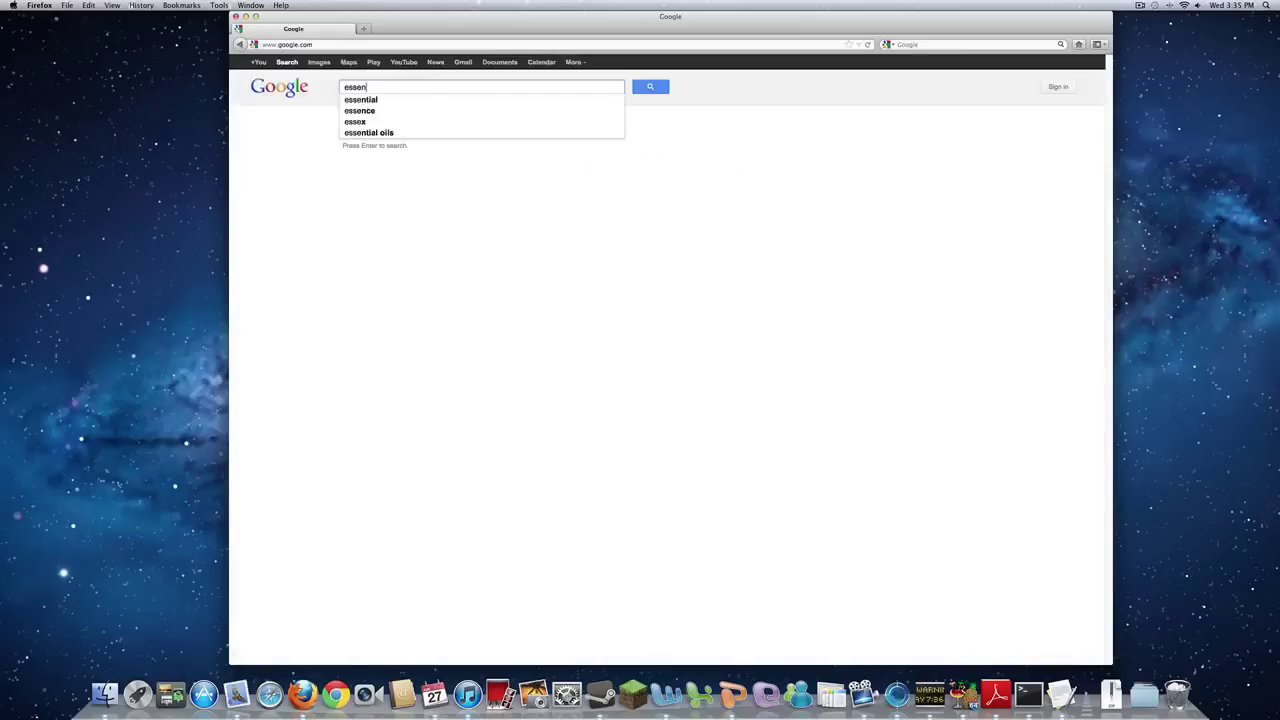
{"action": "key", "text": "Return"}
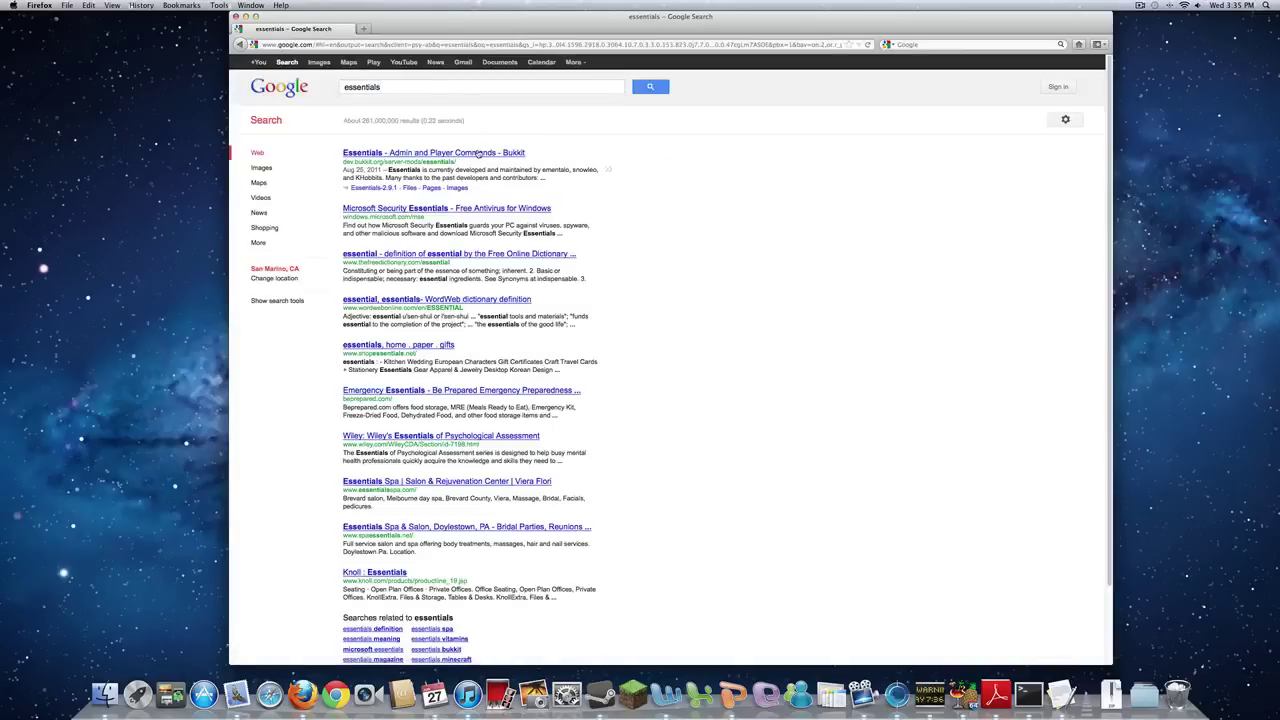
{"action": "left_click", "coordinate": [479, 154]}
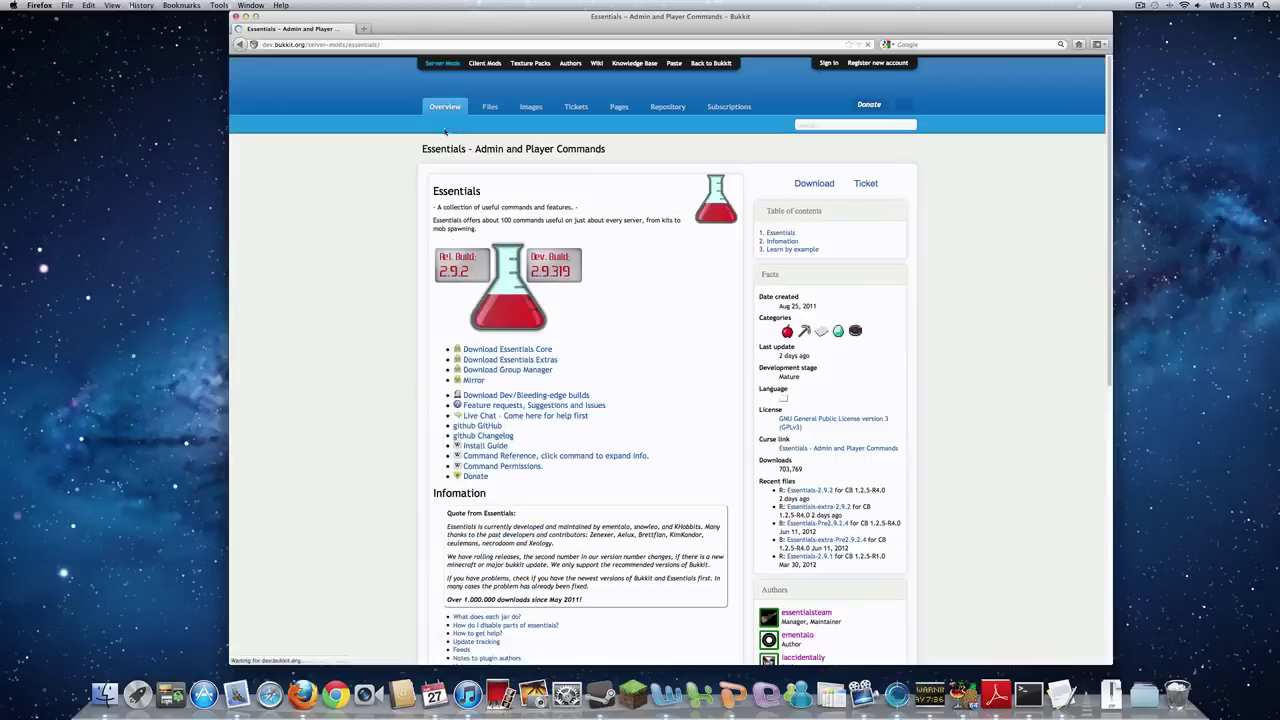
Download Essentials Core (Essentials-2.9.2.zip), opening it with Archive Utility, and close the downloads list.
{"action": "left_click", "coordinate": [548, 350]}
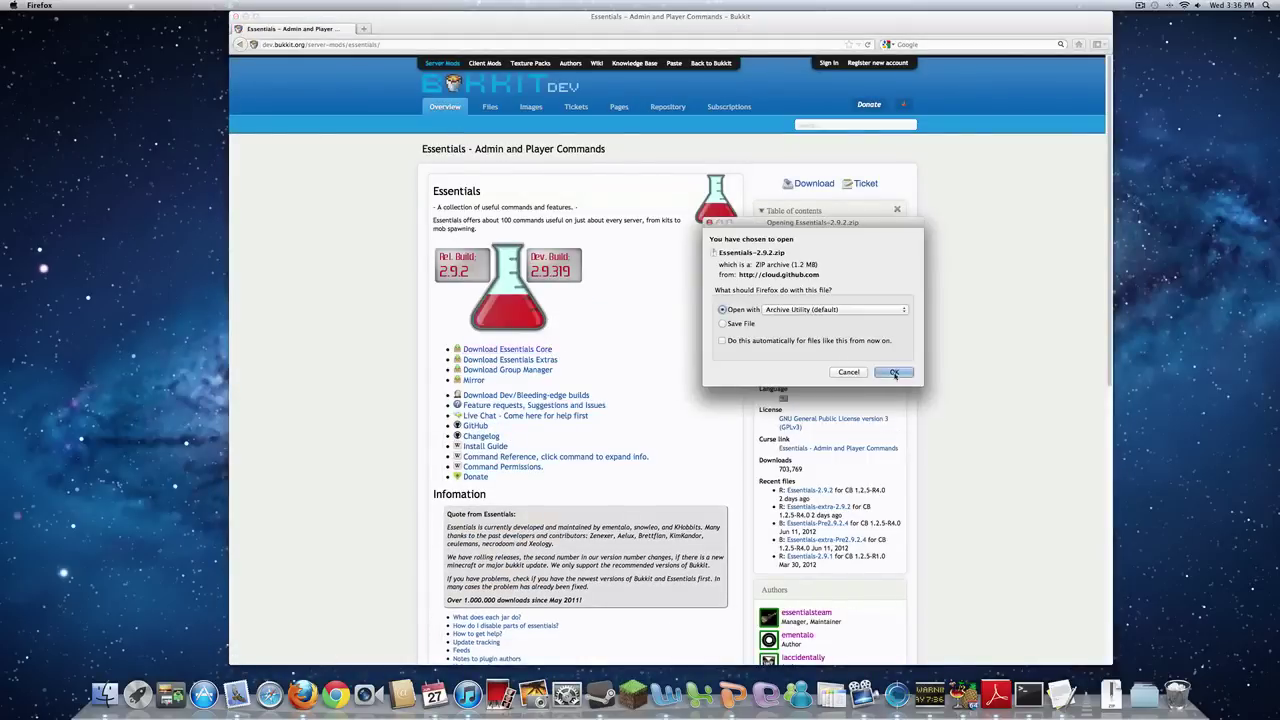
{"action": "left_click", "coordinate": [895, 374]}
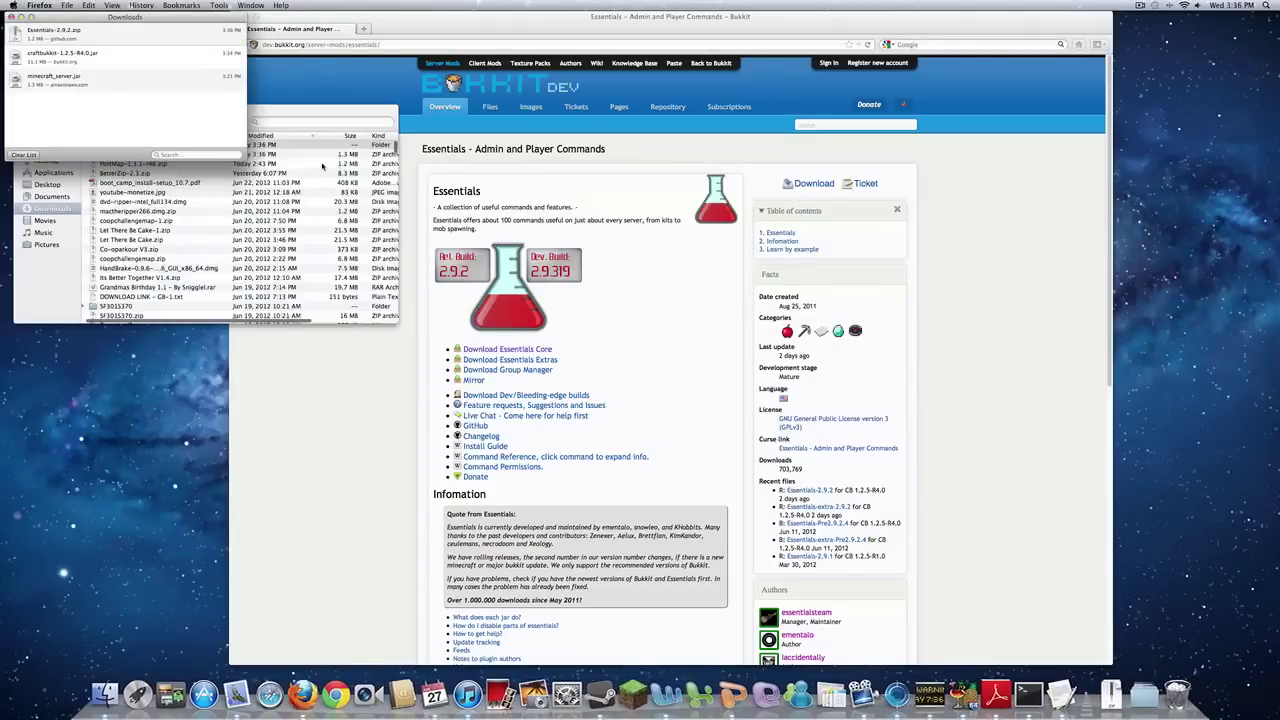
{"action": "key", "text": "super+w"}
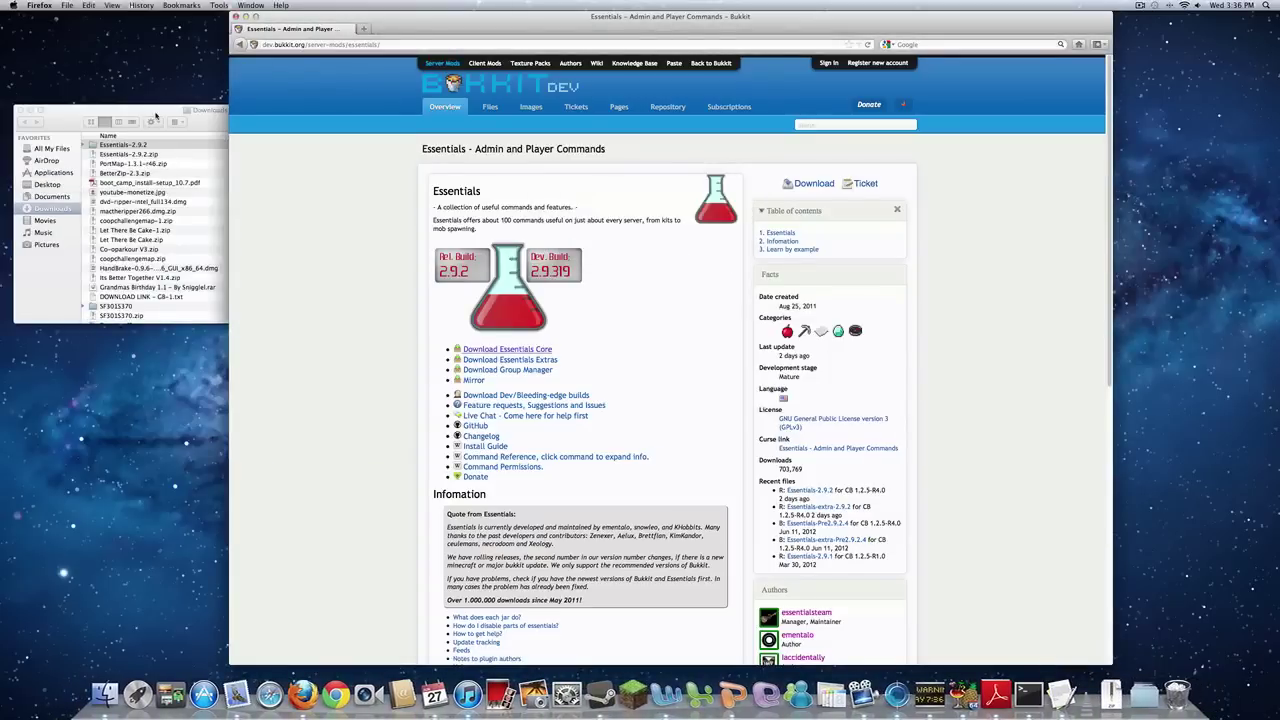
Open the extracted Essentials-2.9.2 folder and, in a second Finder window, the Tutorial Server folder in Documents.
{"action": "left_click", "coordinate": [160, 112]}
{"action": "double_click", "coordinate": [168, 145]}
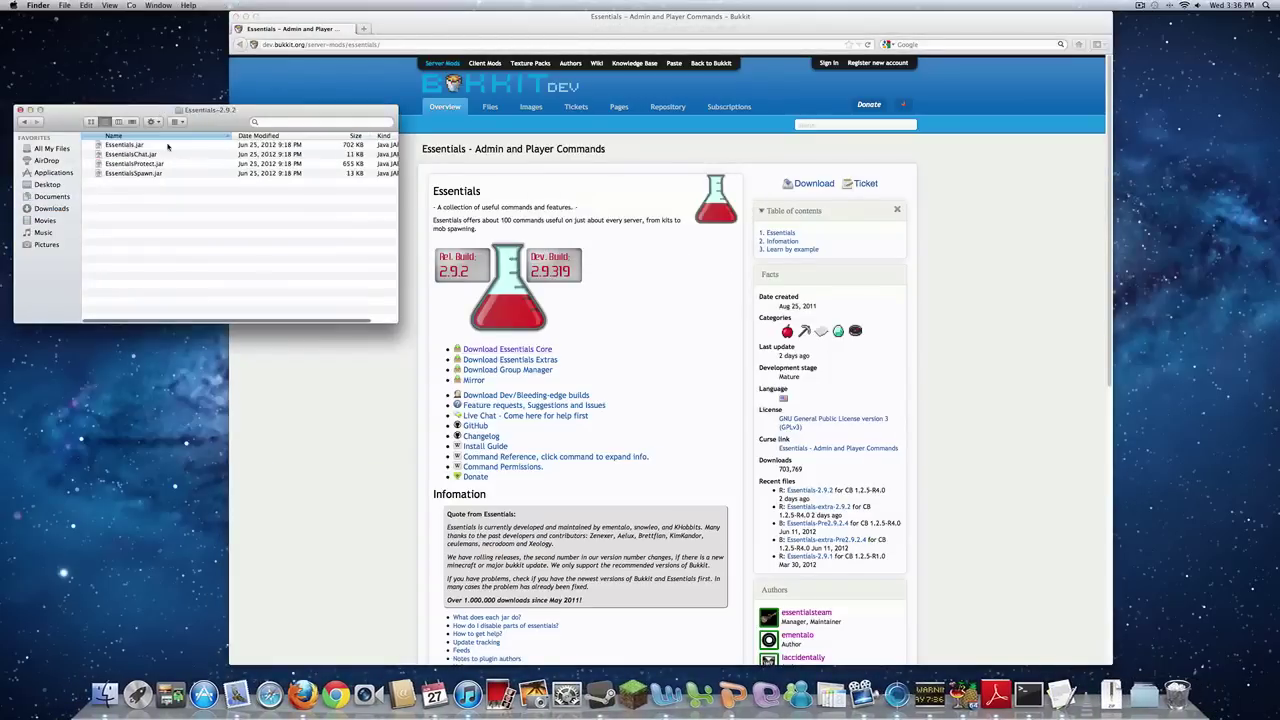
{"action": "key", "text": "super+n"}
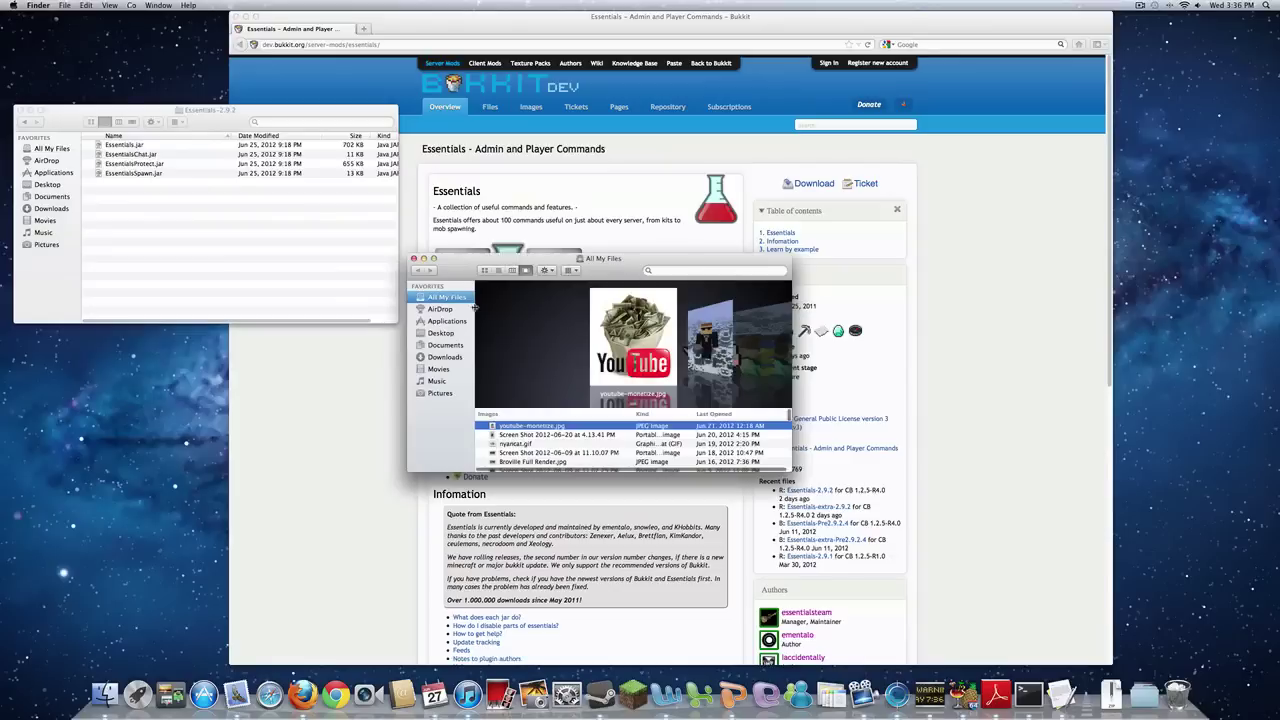
{"action": "left_click", "coordinate": [446, 344]}
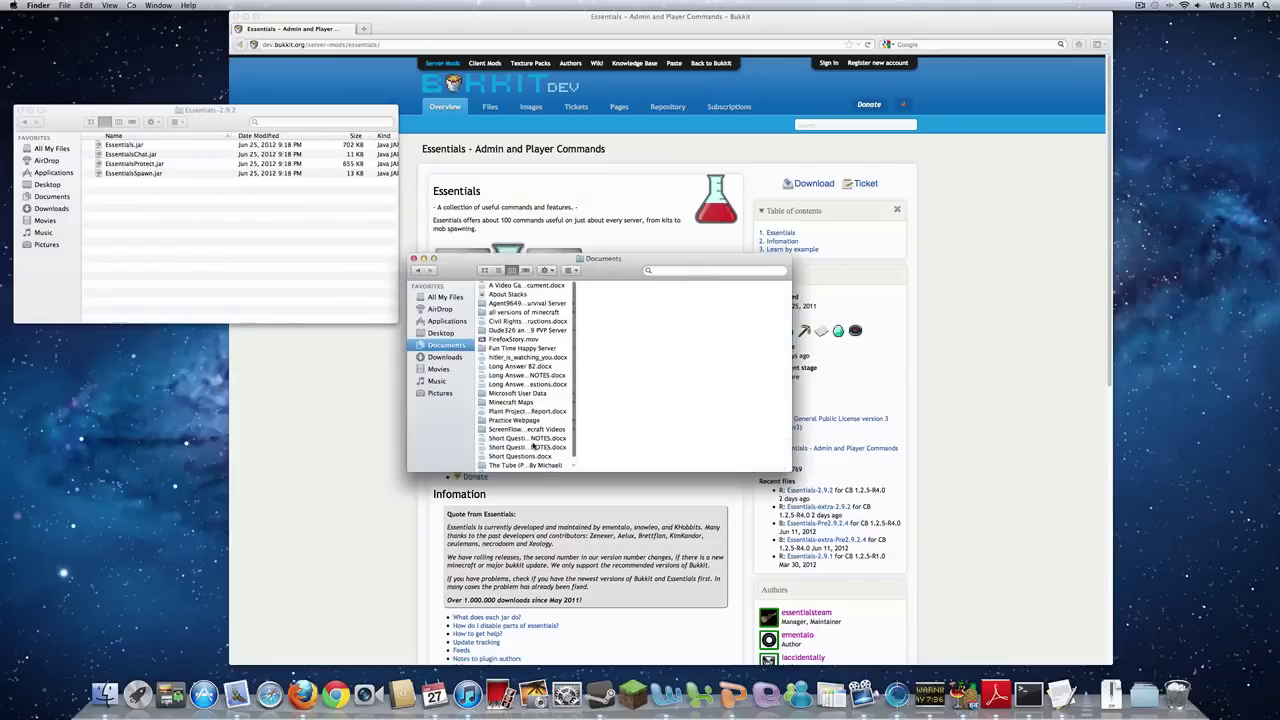
{"action": "scroll", "coordinate": [534, 455], "scroll_direction": "down", "scroll_amount": 2}
{"action": "left_click", "coordinate": [534, 467]}
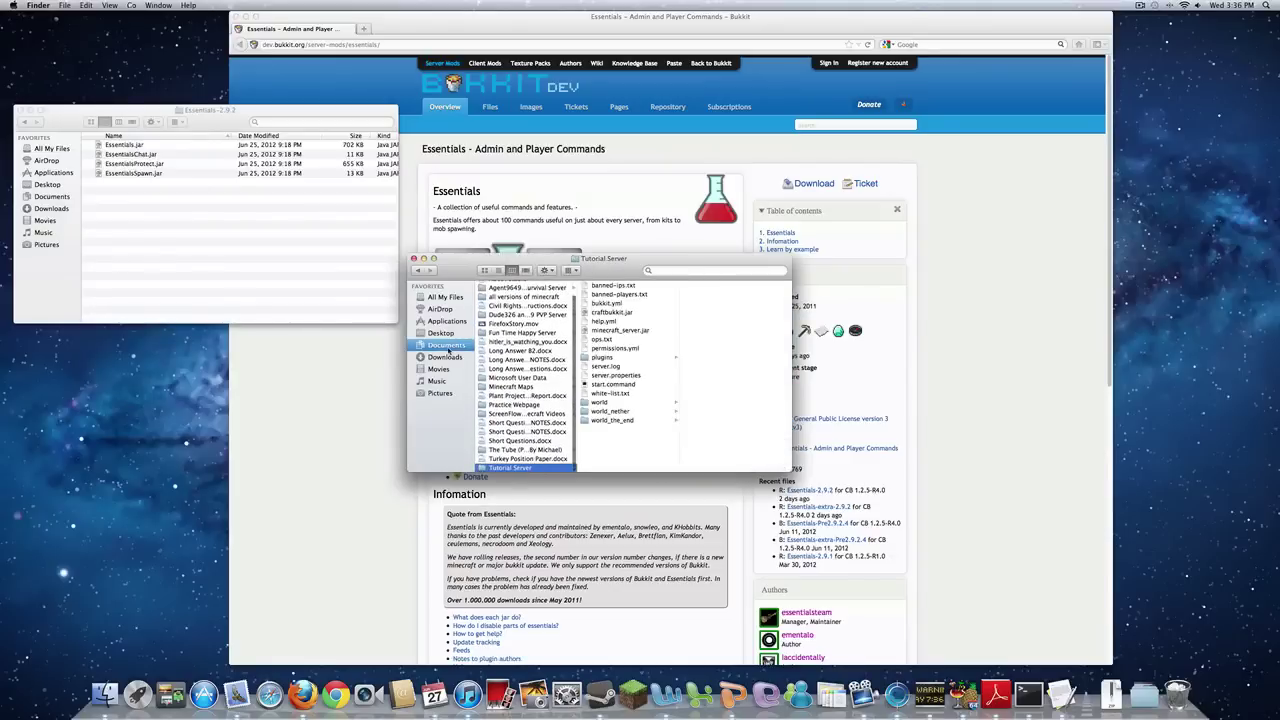
Move all four Essentials JAR files into the Tutorial Server's plugins folder and close both Finder windows.
{"action": "left_click", "coordinate": [318, 147]}
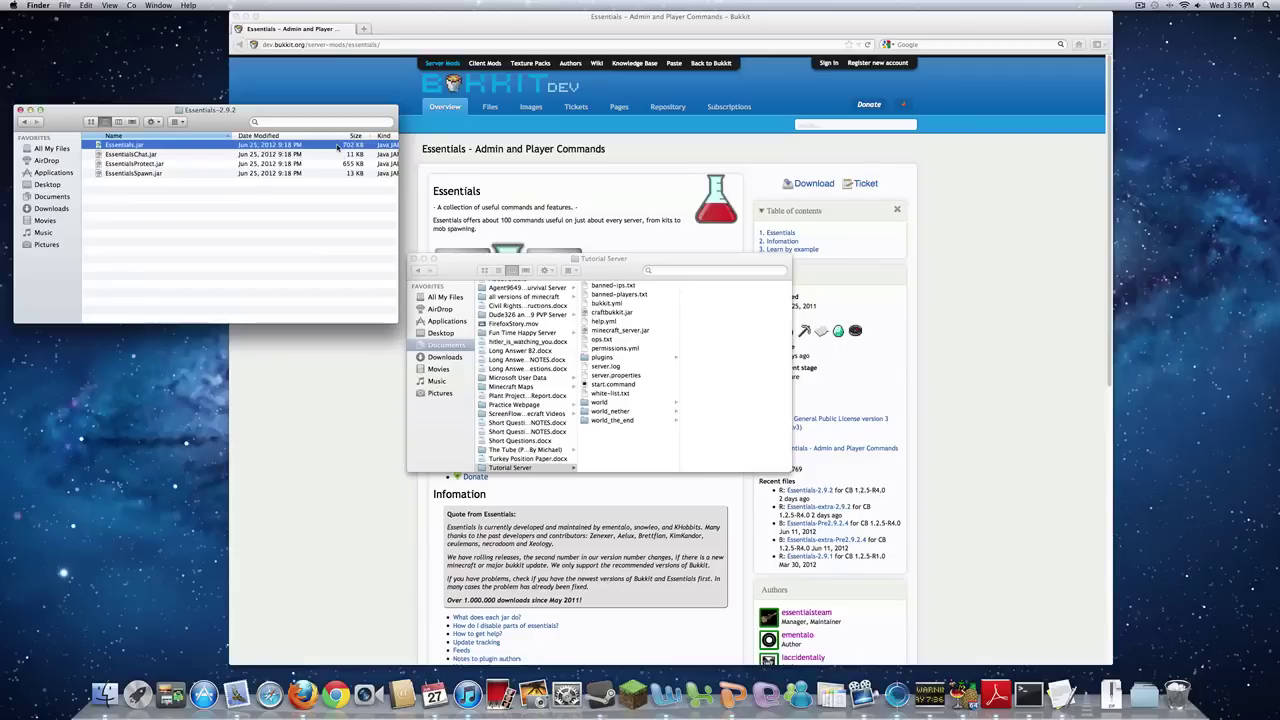
{"action": "left_click_drag", "start_coordinate": [338, 147], "coordinate": [374, 148]}
{"action": "key", "text": "shift+Down"}
{"action": "key", "text": "shift+Down"}
{"action": "key", "text": "shift+Down"}
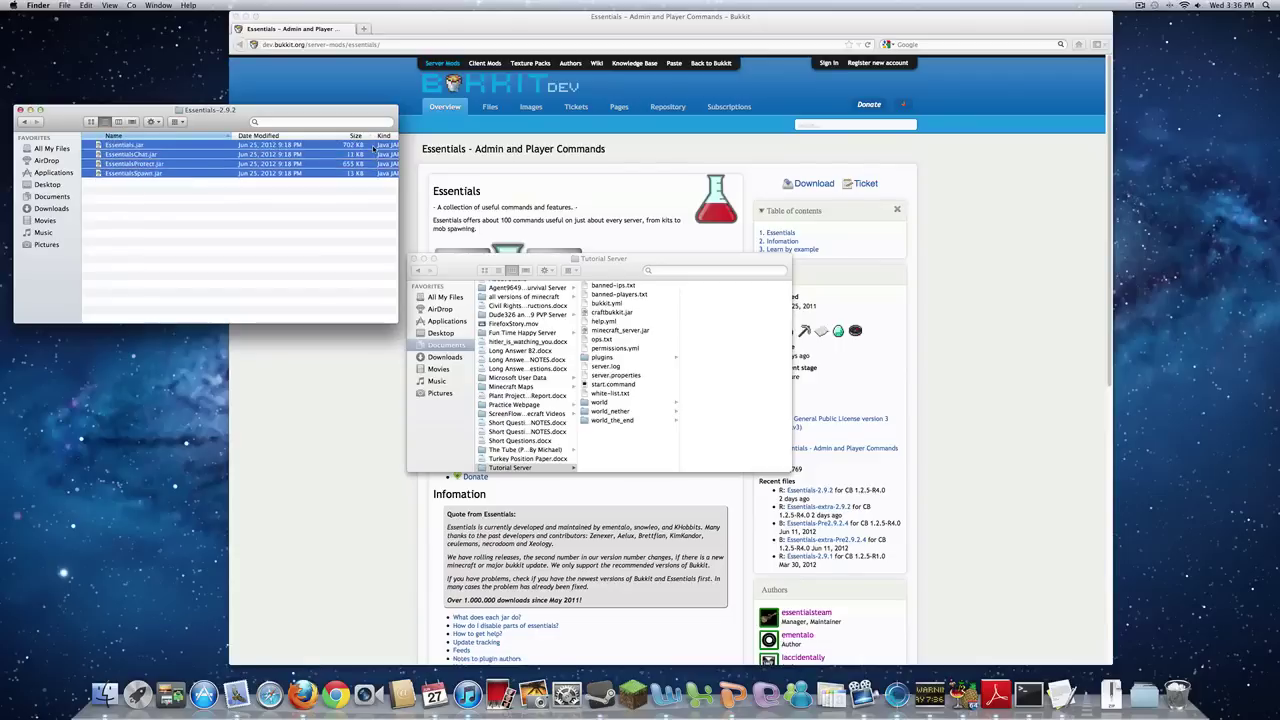
{"action": "left_click_drag", "start_coordinate": [138, 153], "coordinate": [692, 353]}
{"action": "left_click", "coordinate": [590, 358]}
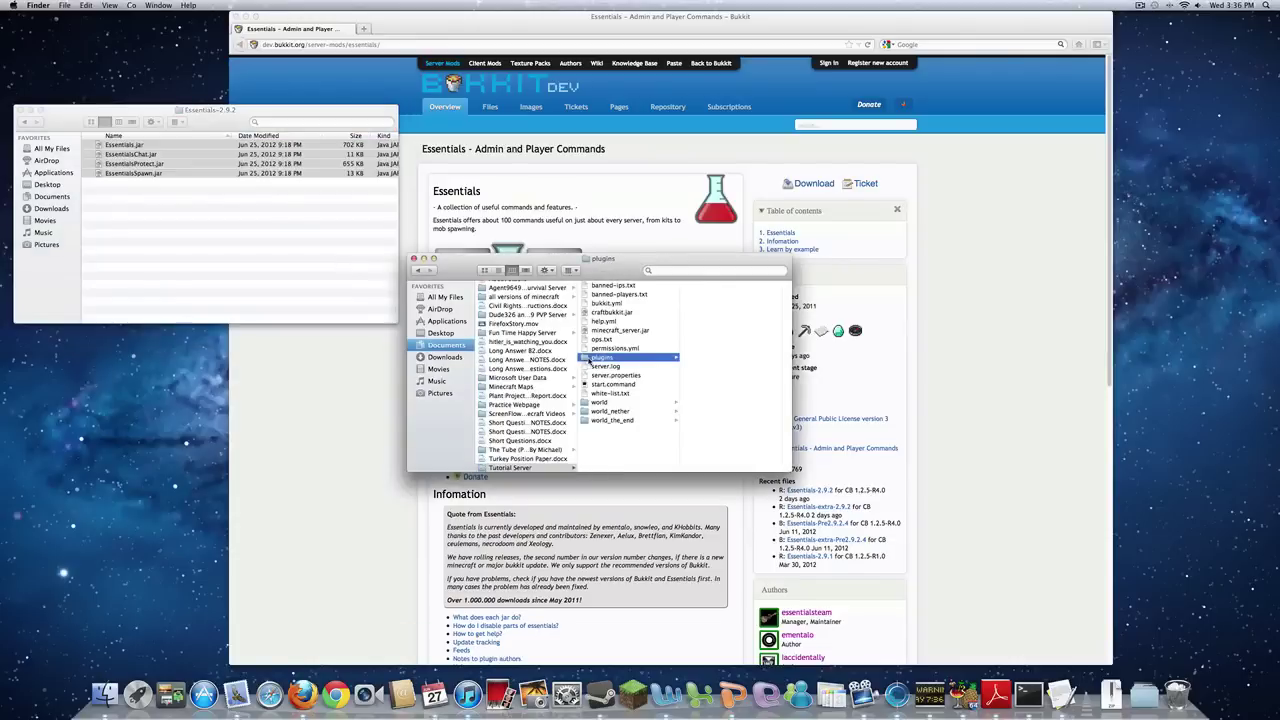
{"action": "left_click_drag", "start_coordinate": [216, 157], "coordinate": [691, 330]}
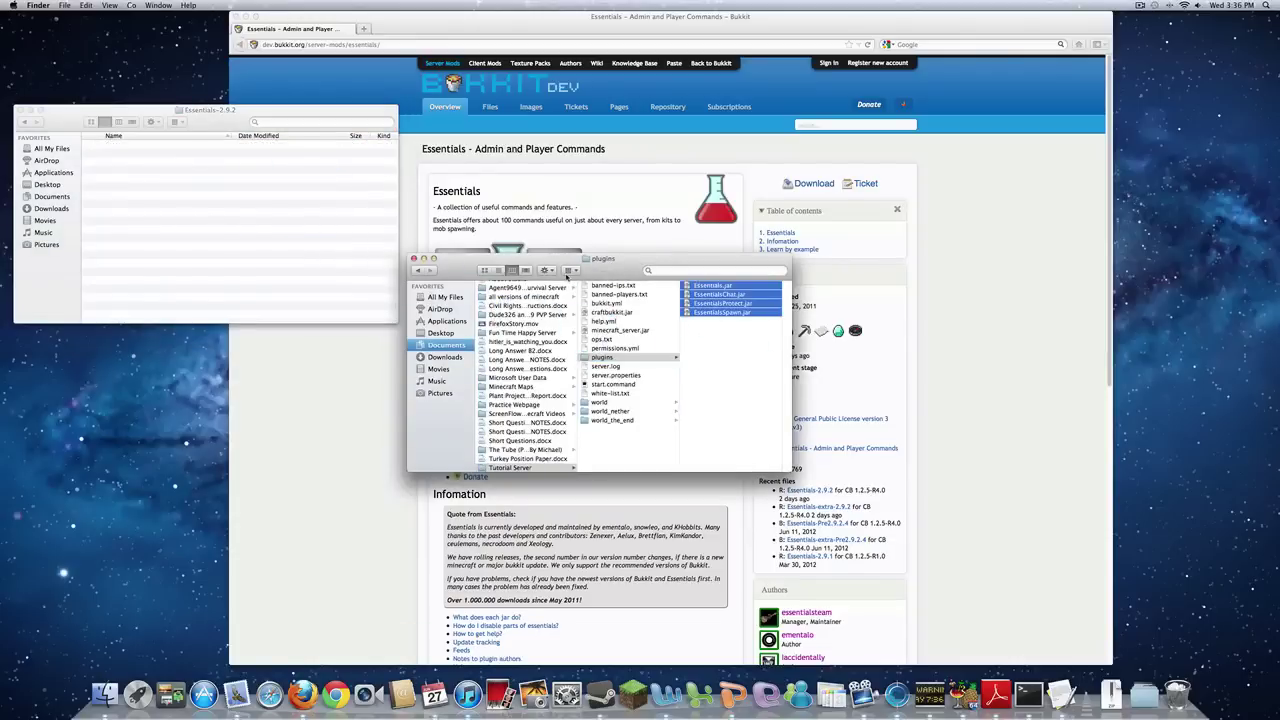
{"action": "key", "text": "super+w"}
{"action": "key", "text": "super+w"}
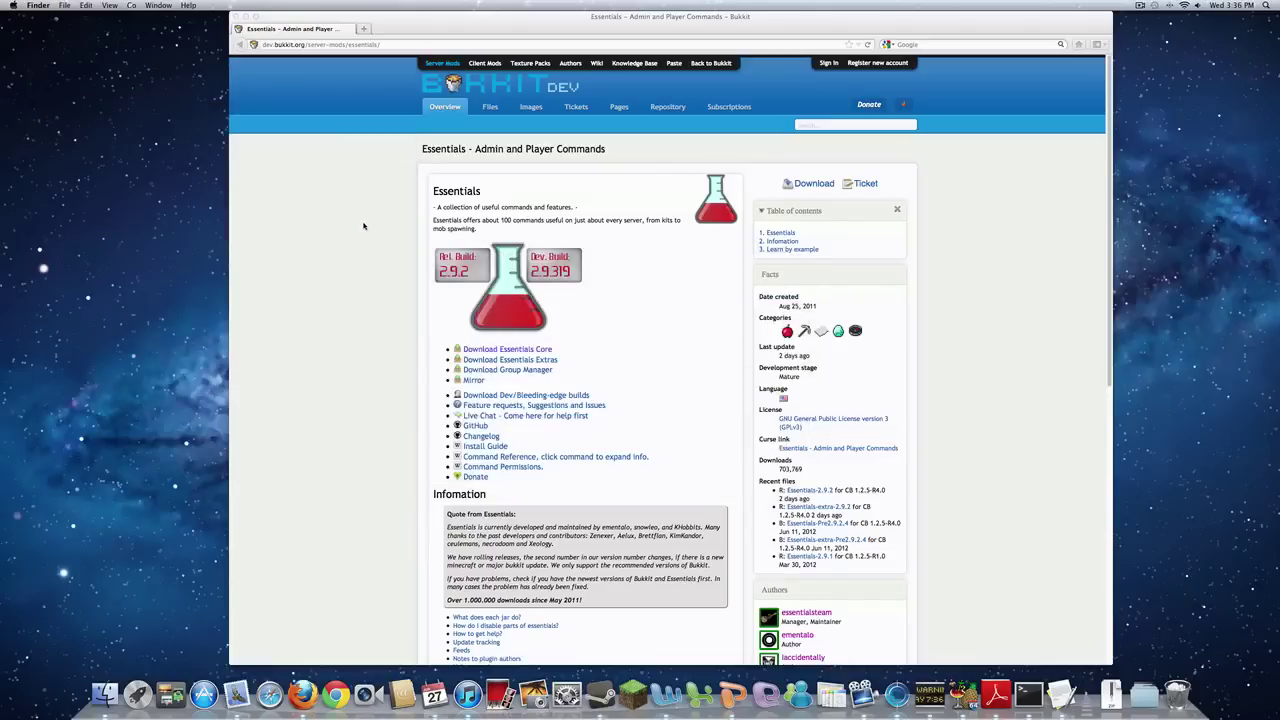
Open the Tutorial Server folder in Documents and run start.command to launch the server with the Essentials plugins.
{"action": "left_click", "coordinate": [104, 693]}
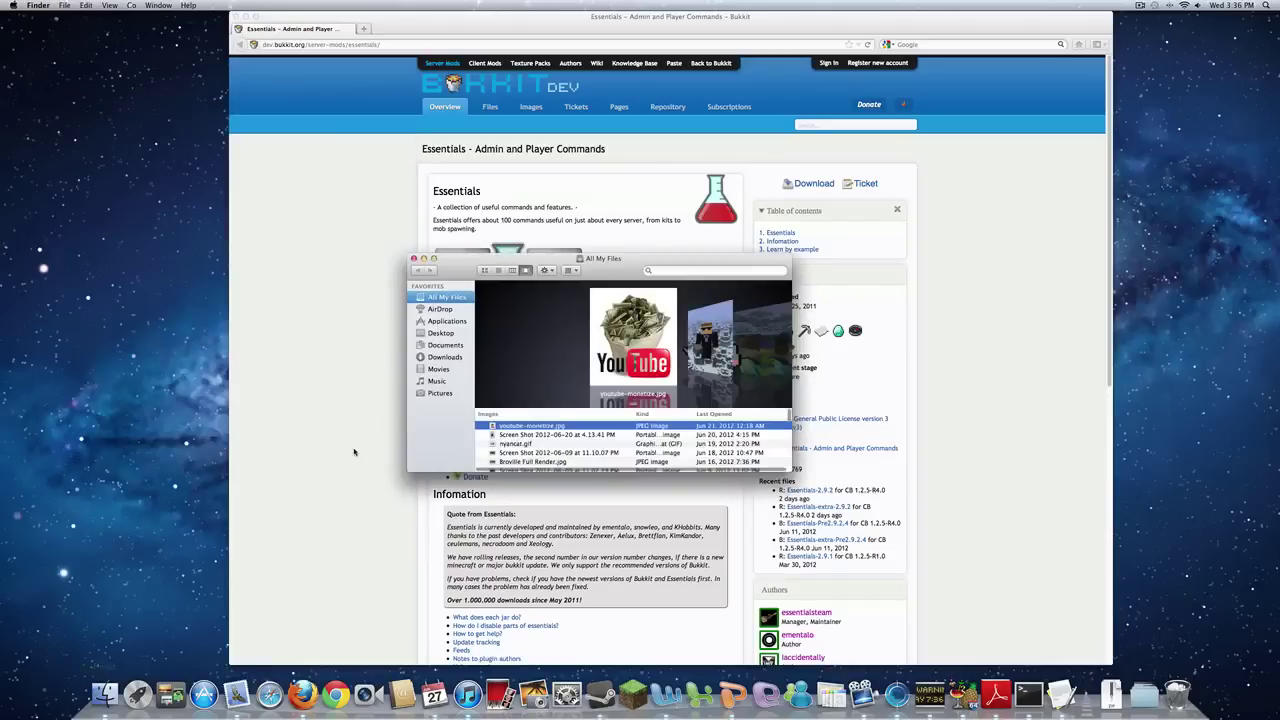
{"action": "left_click", "coordinate": [446, 345]}
{"action": "scroll", "coordinate": [517, 440], "scroll_direction": "up", "scroll_amount": 5}
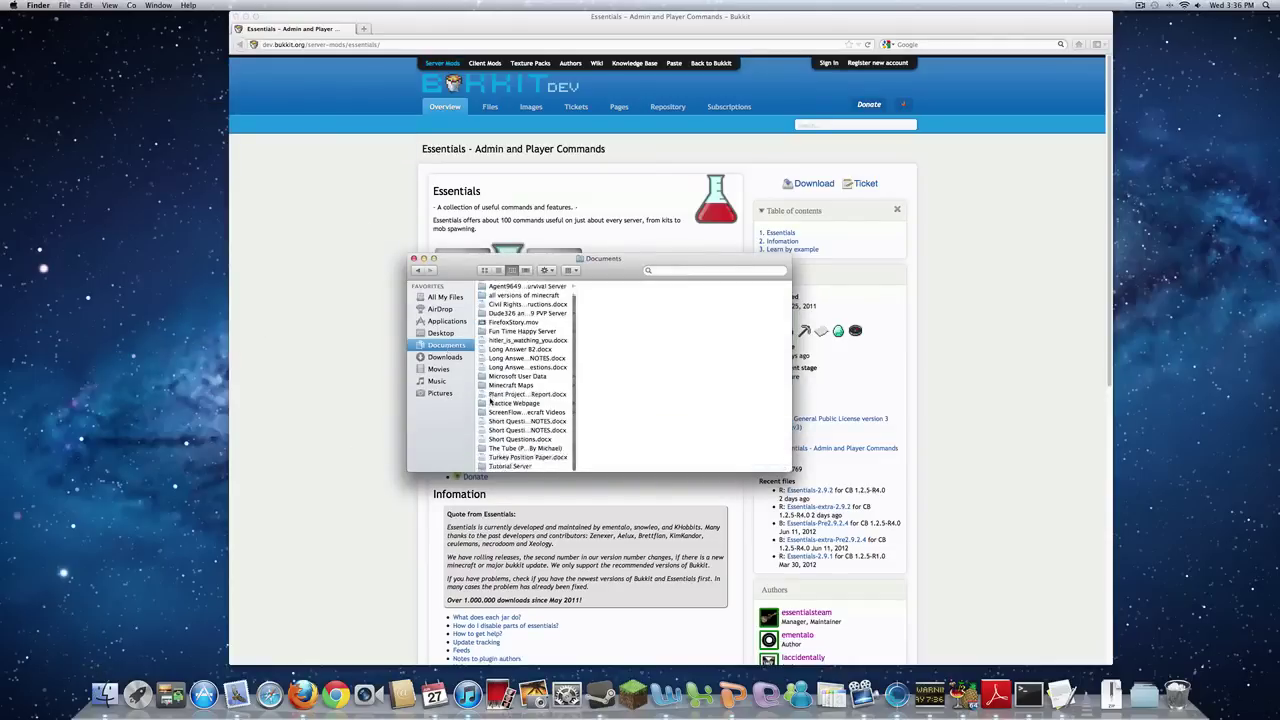
{"action": "left_click", "coordinate": [518, 466]}
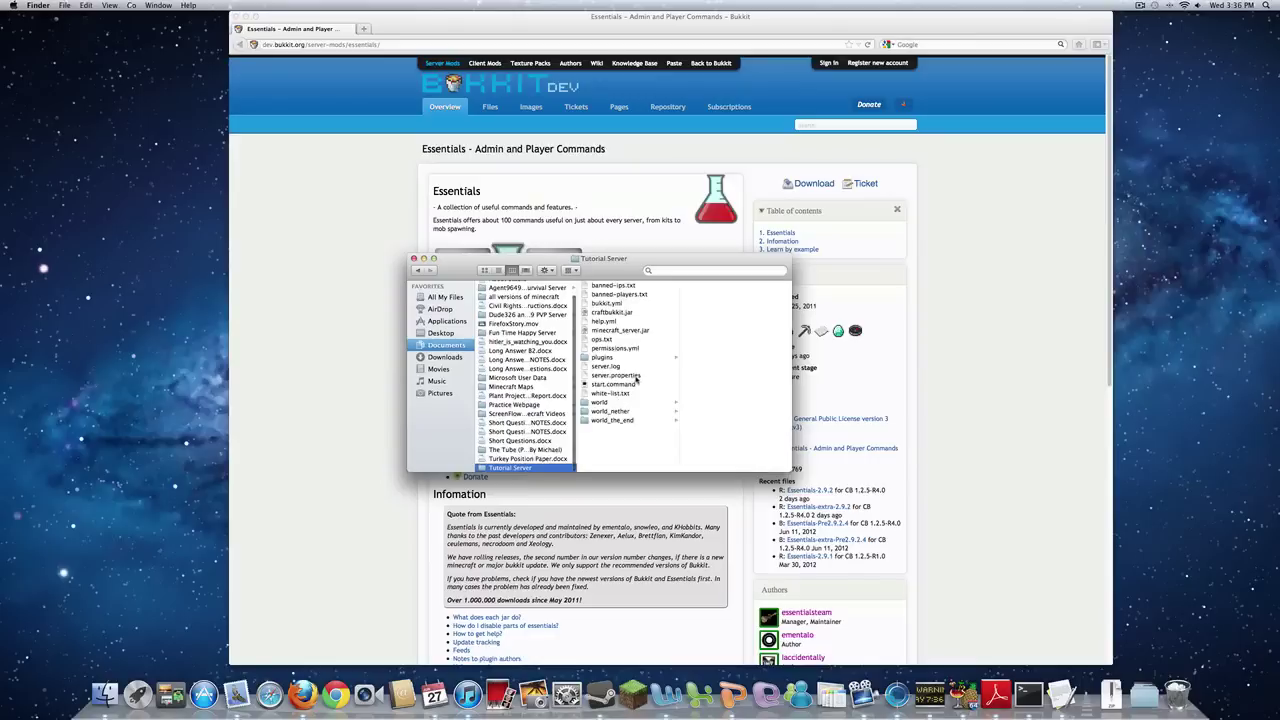
{"action": "double_click", "coordinate": [622, 386]}
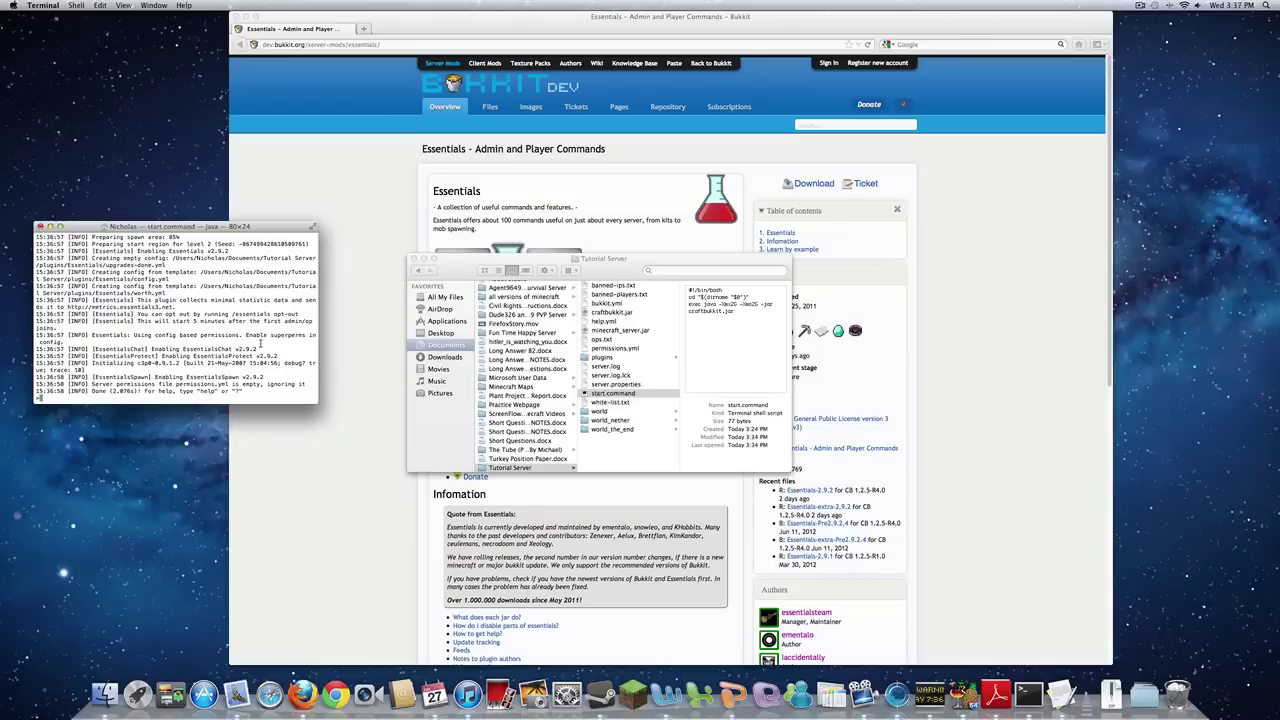
Stop the server with the stop command and launch it again from start.command.
{"action": "type", "text": "stop"}
{"action": "key", "text": "Return"}
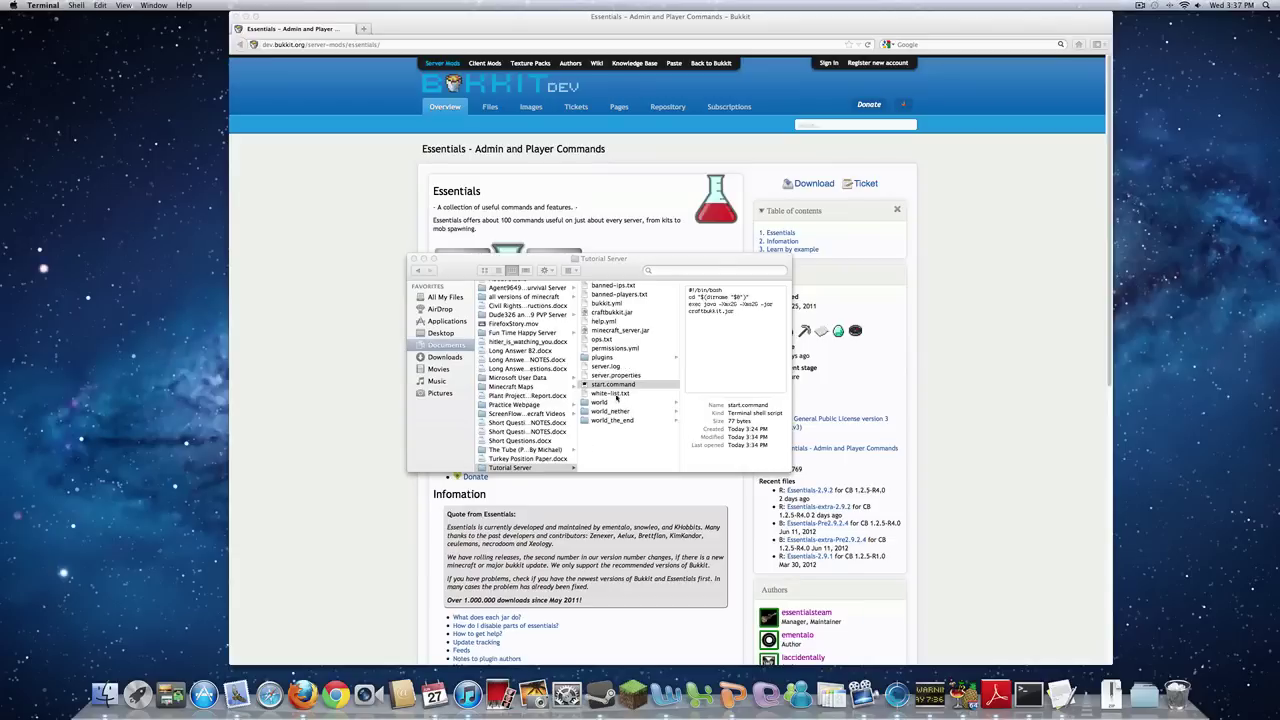
{"action": "double_click", "coordinate": [614, 385]}
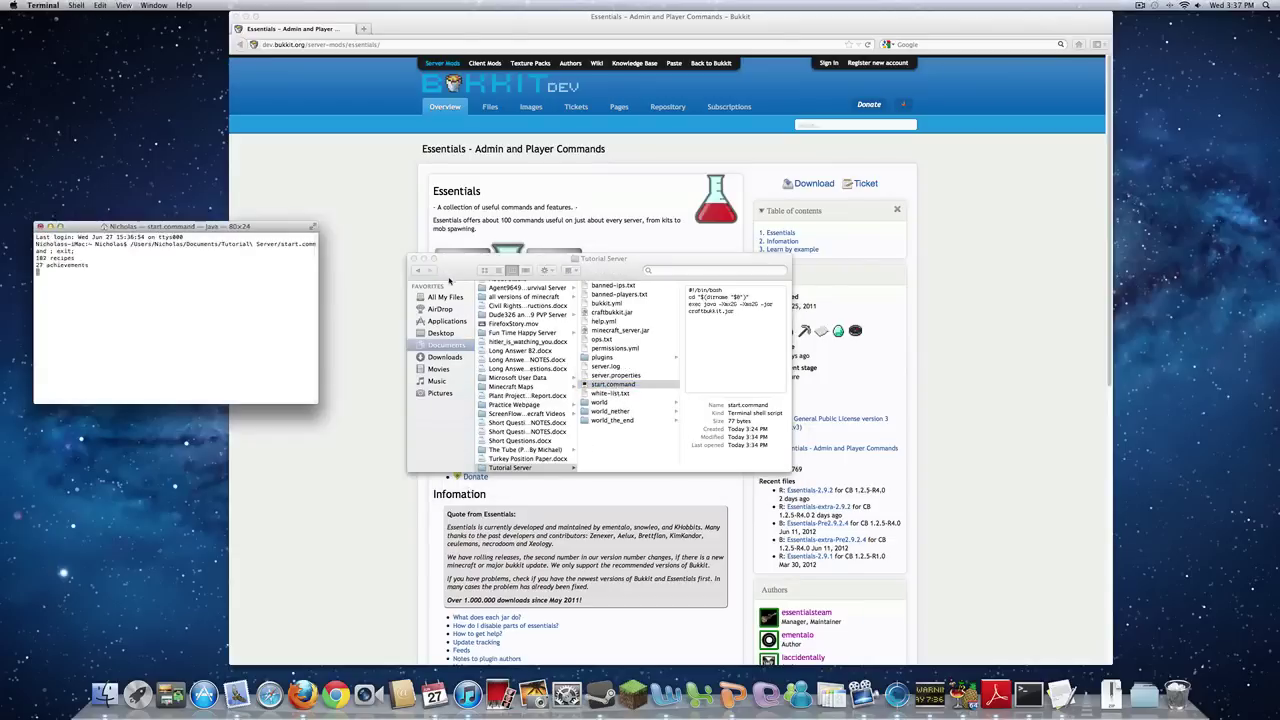
Close the Tutorial Server Finder window, hide Terminal with the server still running, and close the Essentials page in Firefox.
{"action": "left_click", "coordinate": [450, 281]}
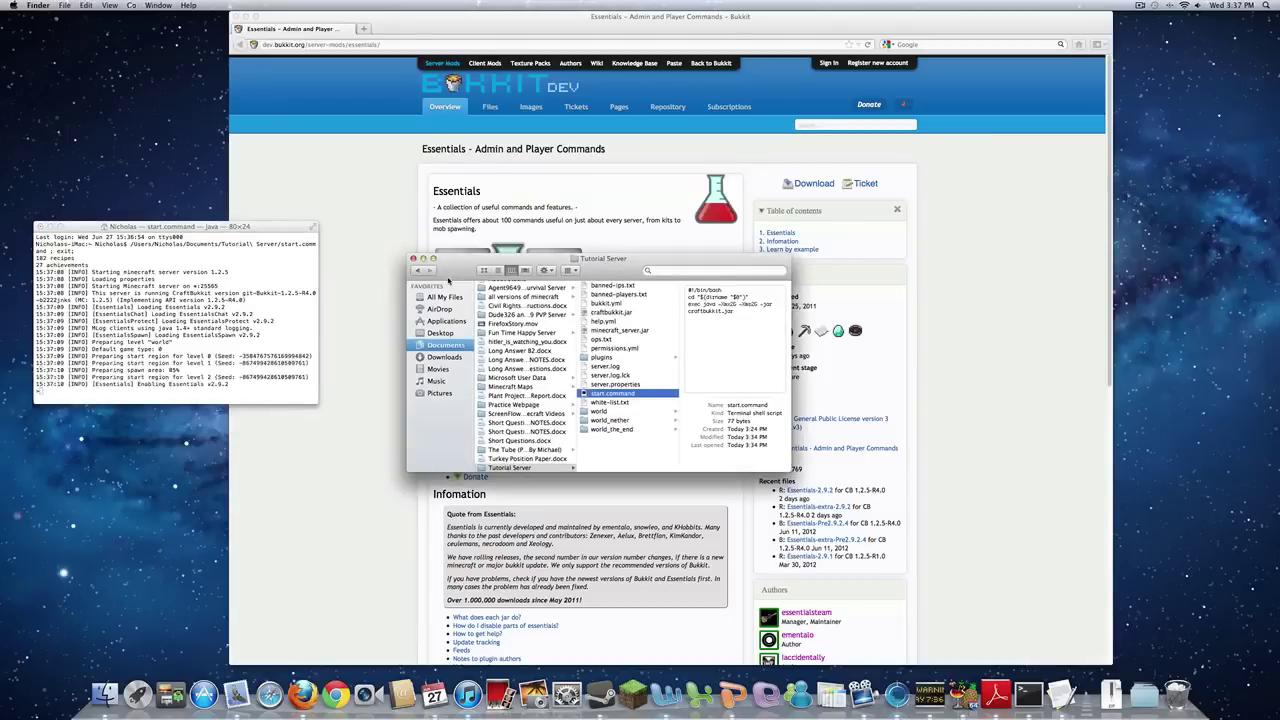
{"action": "left_click", "coordinate": [413, 258]}
{"action": "left_click", "coordinate": [217, 298]}
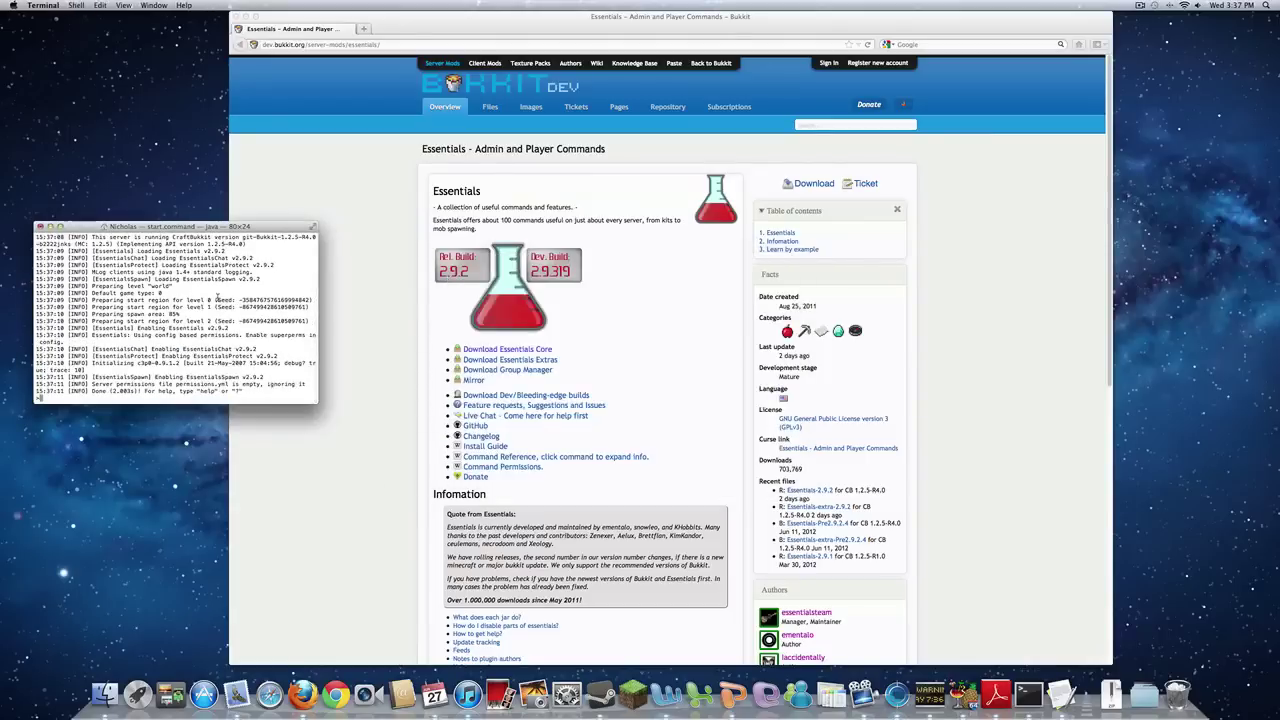
{"action": "key", "text": "super+h"}
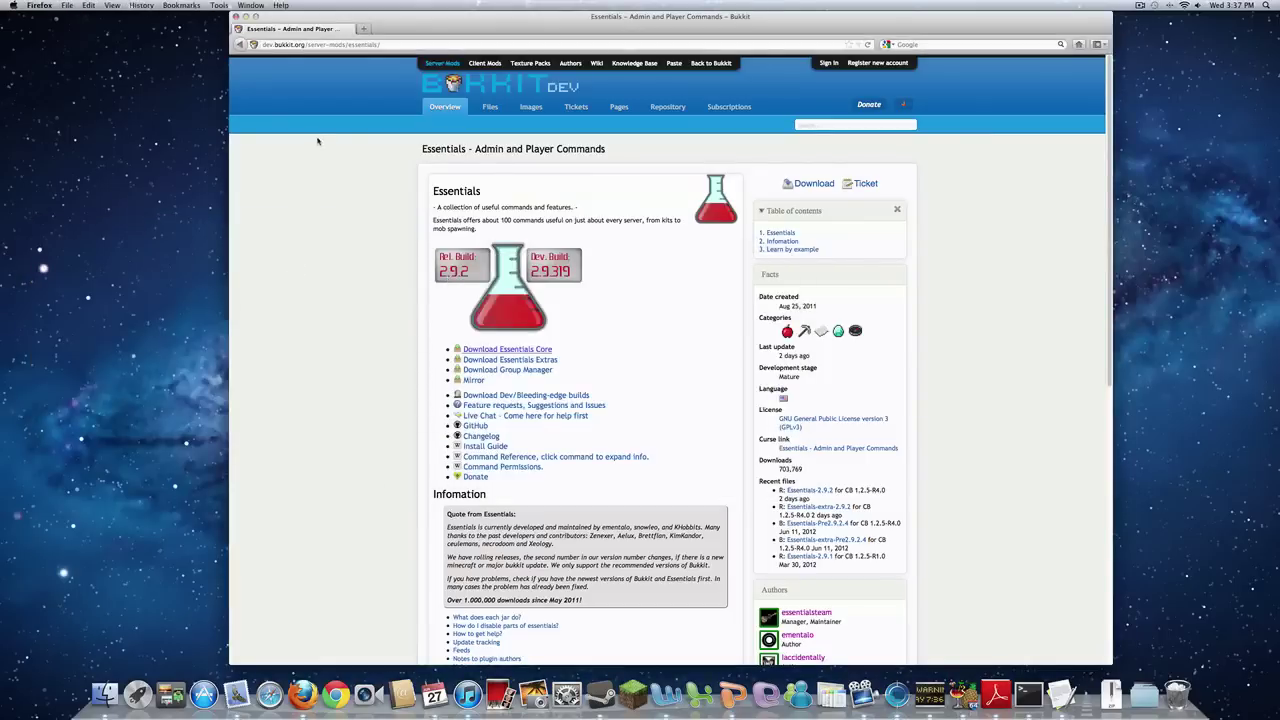
{"action": "key", "text": "super+w"}
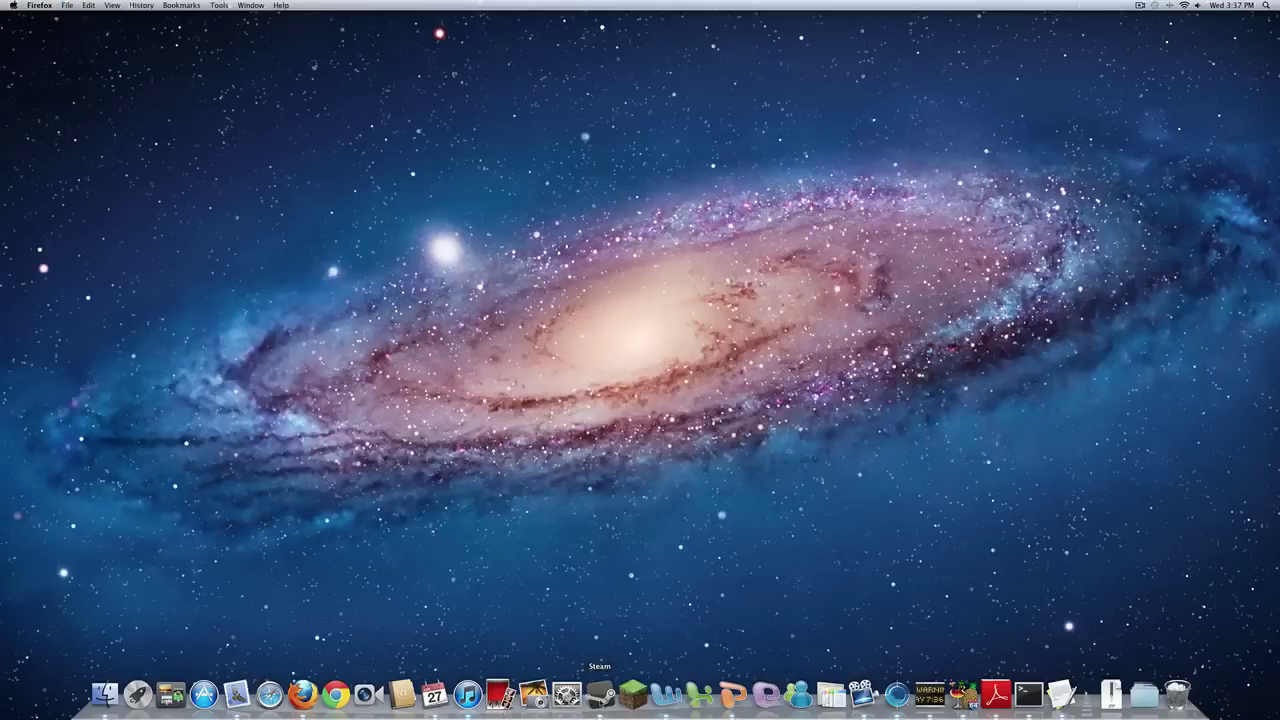
Open the Minecraft launcher and log in by entering the account password.
{"action": "left_click", "coordinate": [632, 692]}
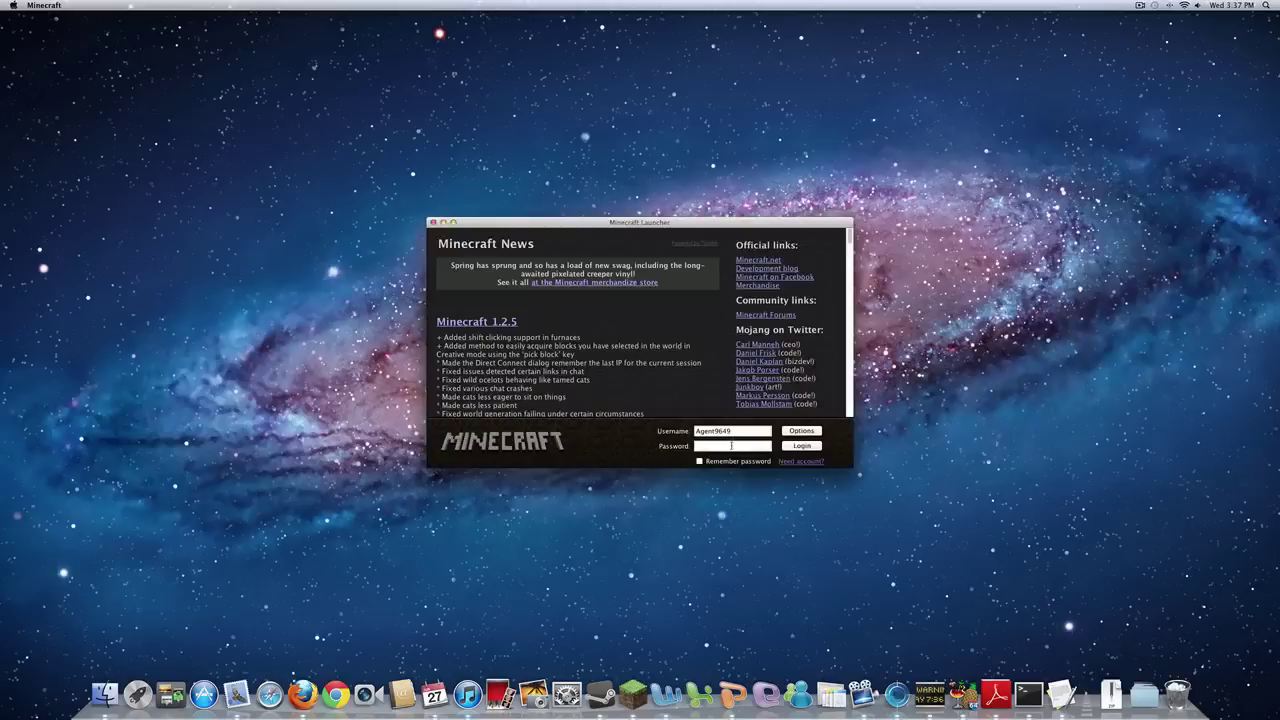
{"action": "left_click", "coordinate": [731, 446]}
{"action": "type", "text": "•••••"}
{"action": "key", "text": "Return"}
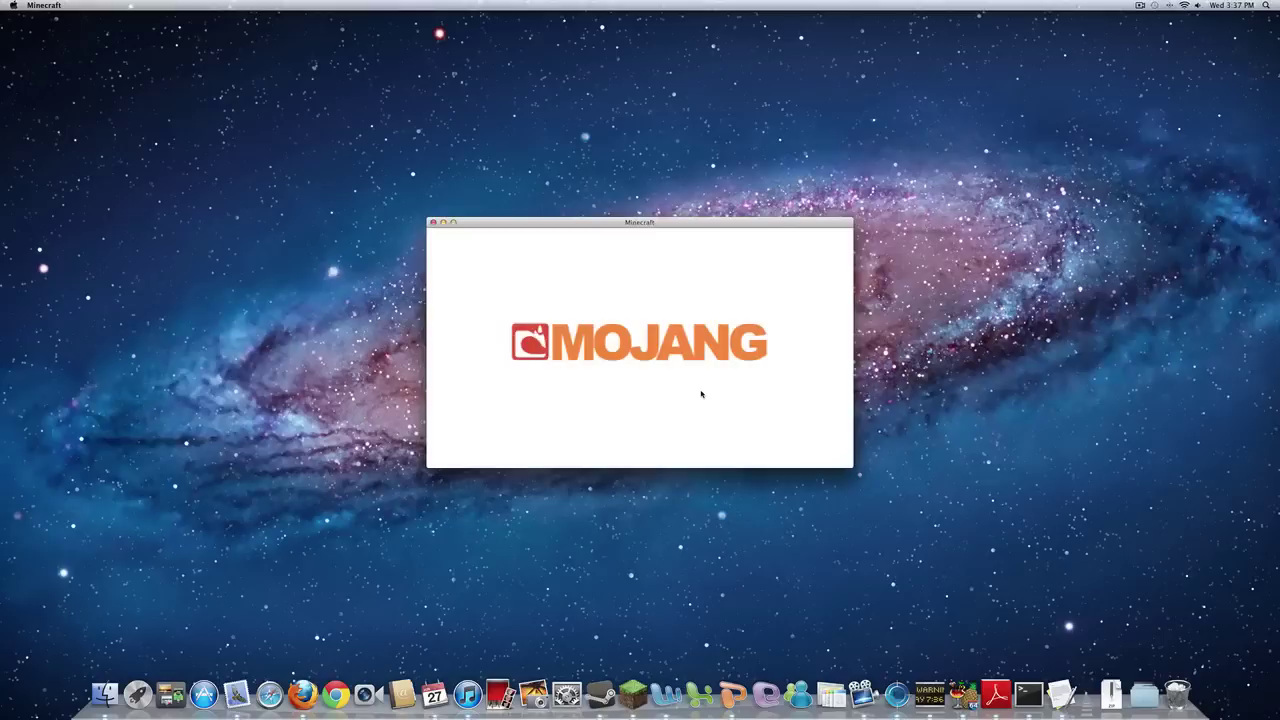
Open Minecraft's multiplayer server list and join the local test server further down the list.
{"action": "left_click", "coordinate": [646, 375]}
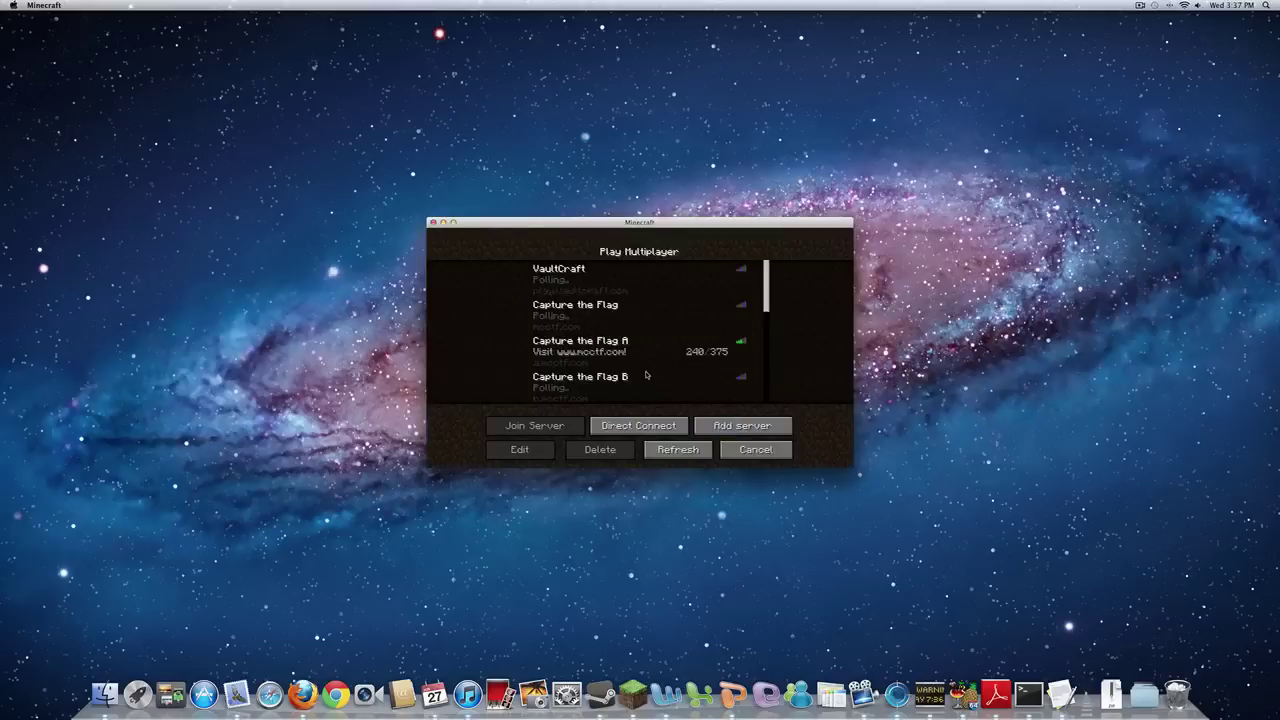
{"action": "scroll", "coordinate": [646, 375], "scroll_direction": "down", "scroll_amount": 5}
{"action": "double_click", "coordinate": [641, 388]}
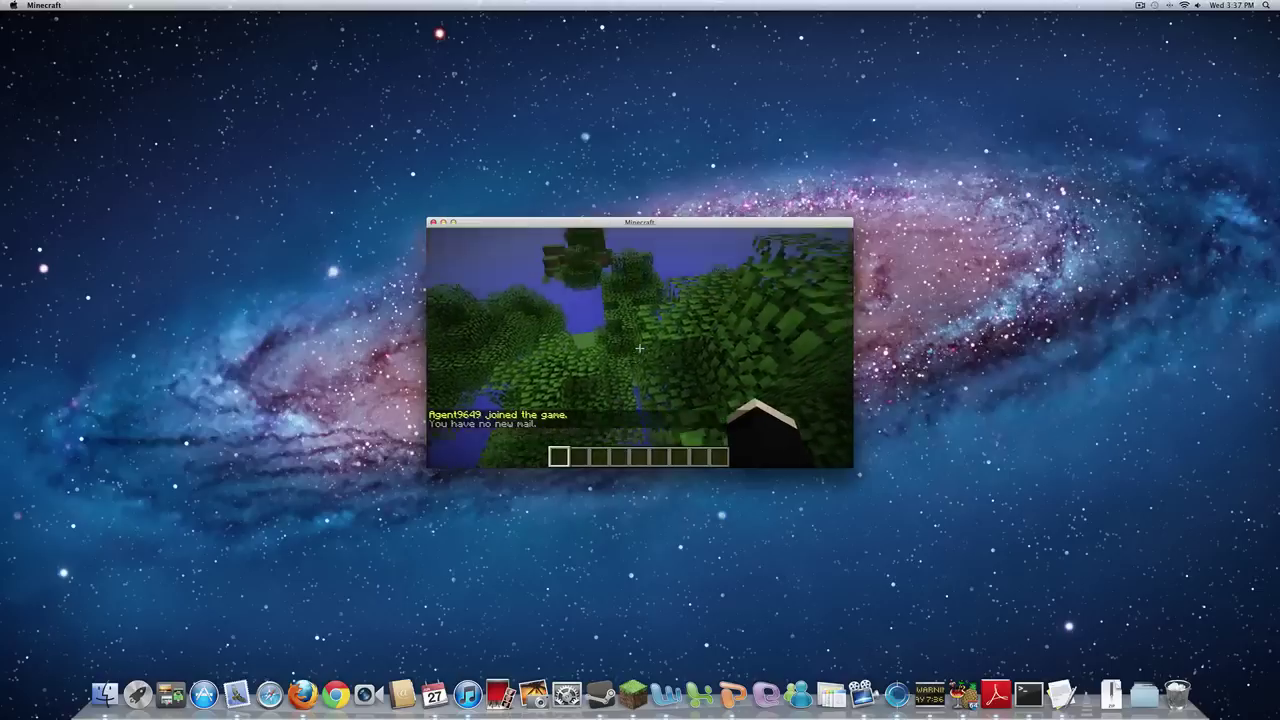
Move around the forest near the spawn, and test Essentials by displaying the command help and setting a home.
{"action": "key", "text": "w"}
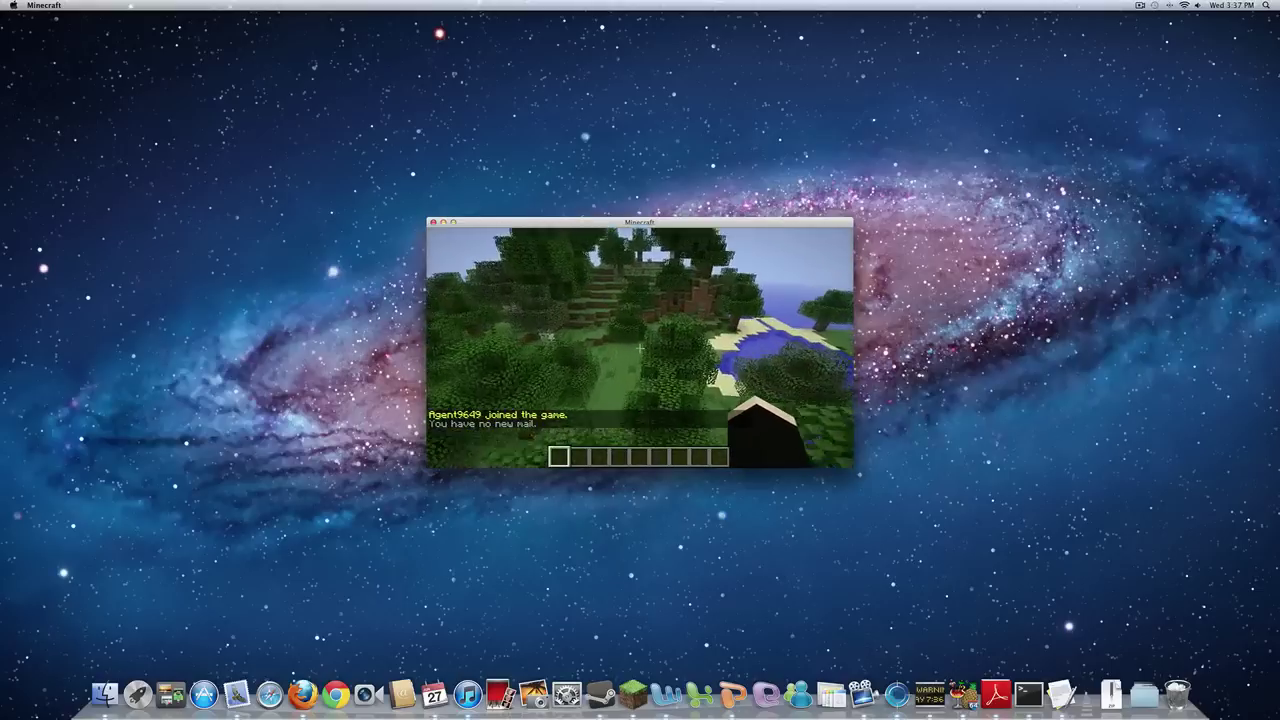
{"action": "key", "text": "w"}
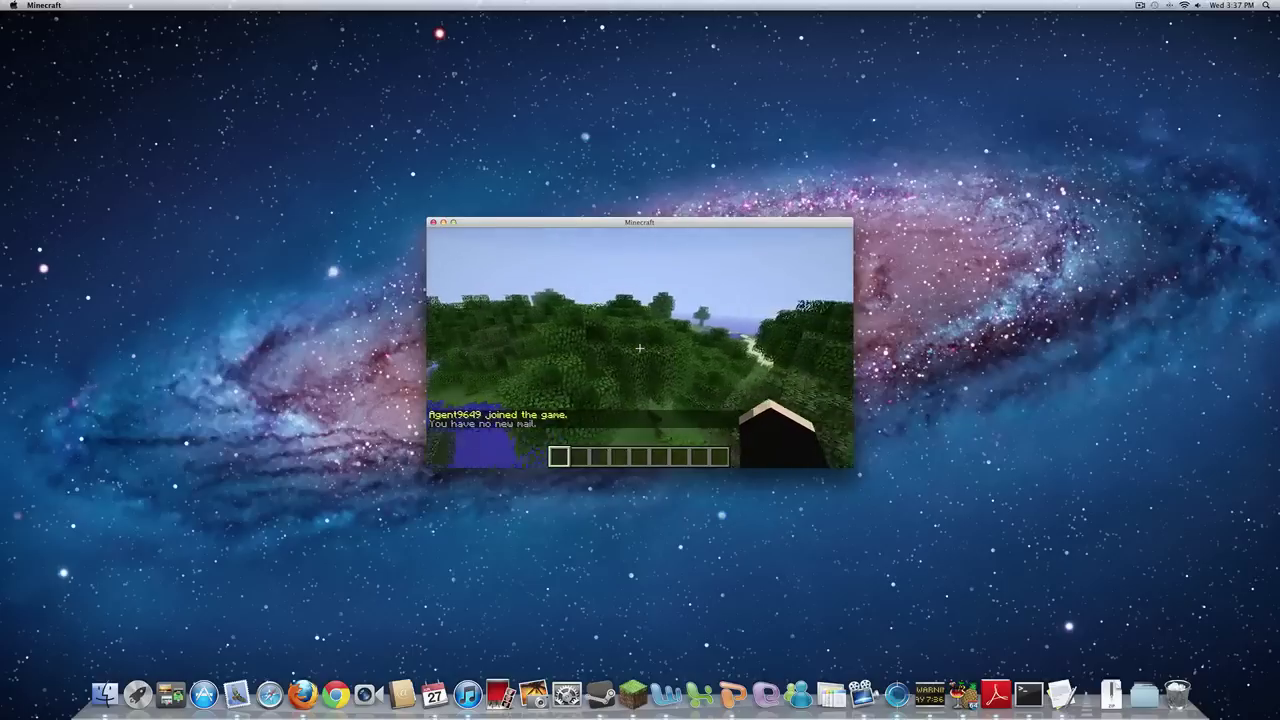
{"action": "key", "text": "w"}
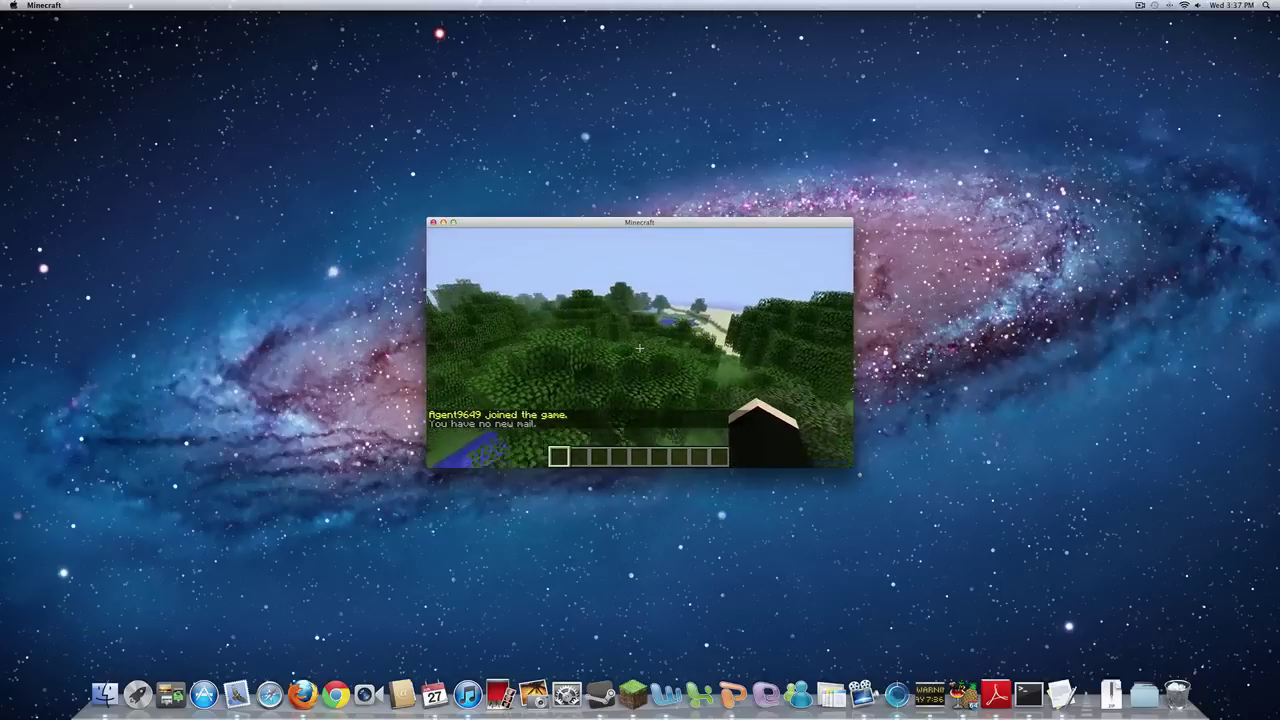
{"action": "key", "text": "w"}
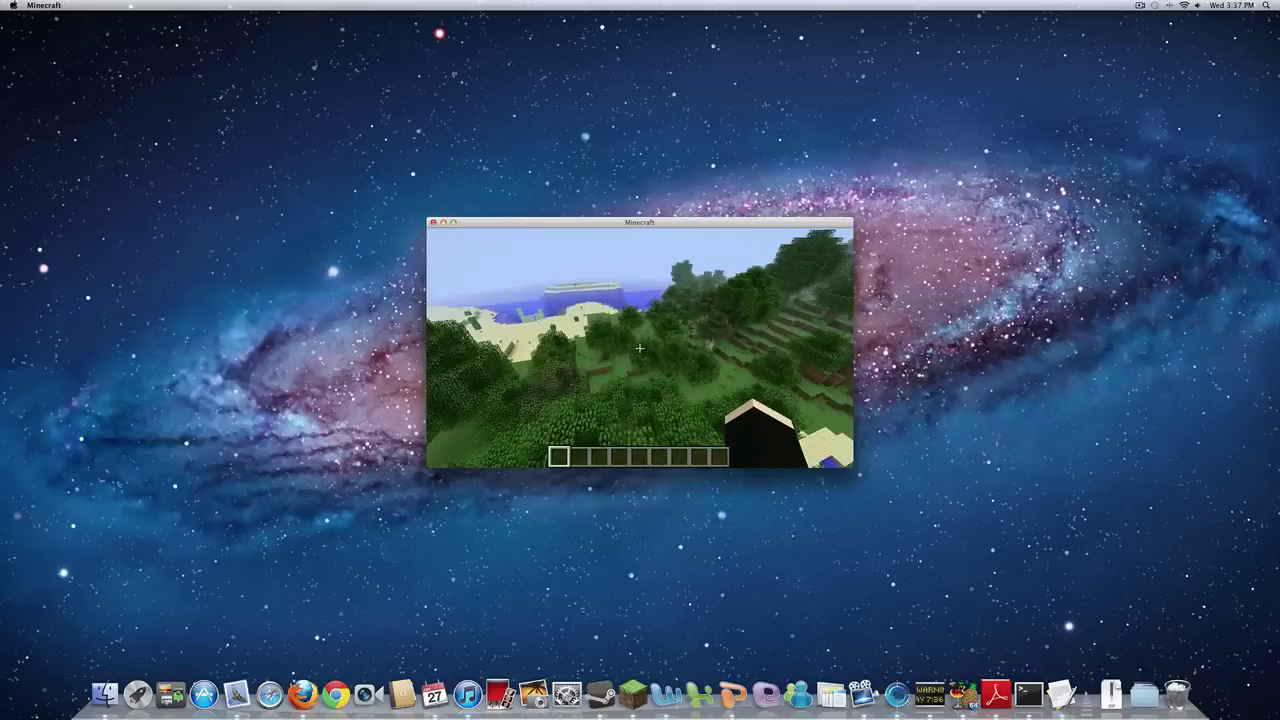
{"action": "key", "text": "w"}
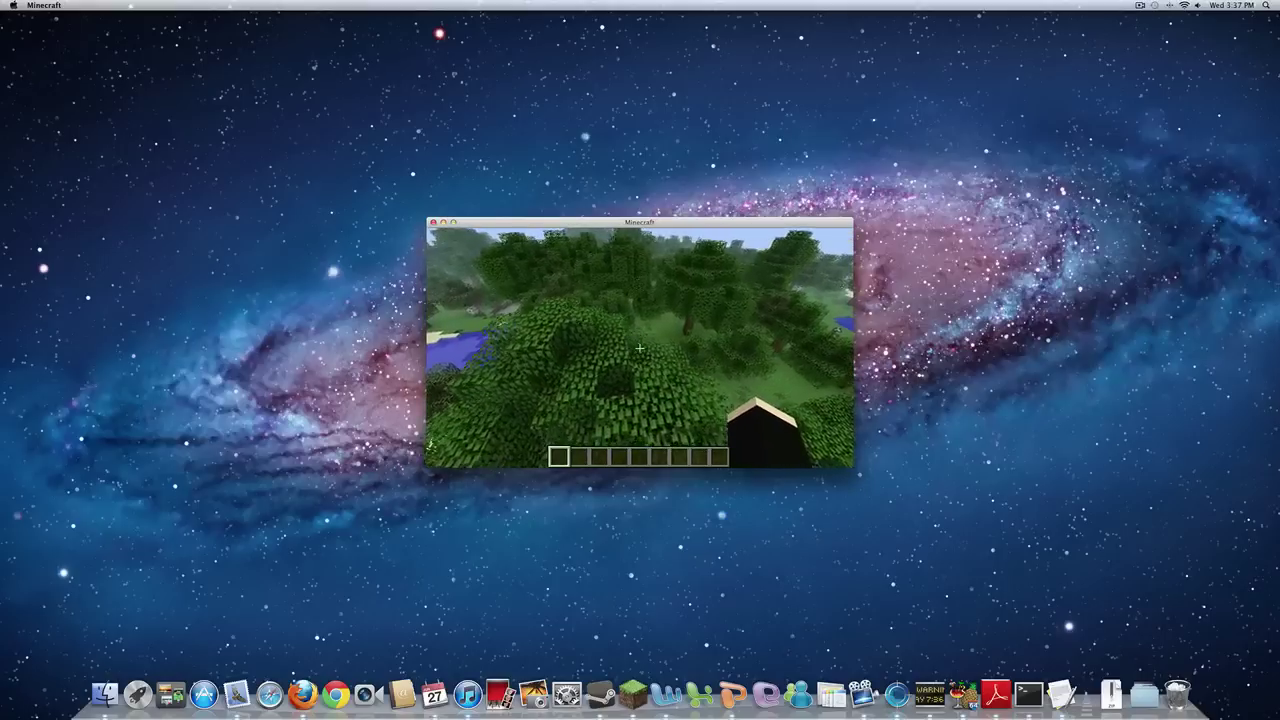
{"action": "key", "text": "w"}
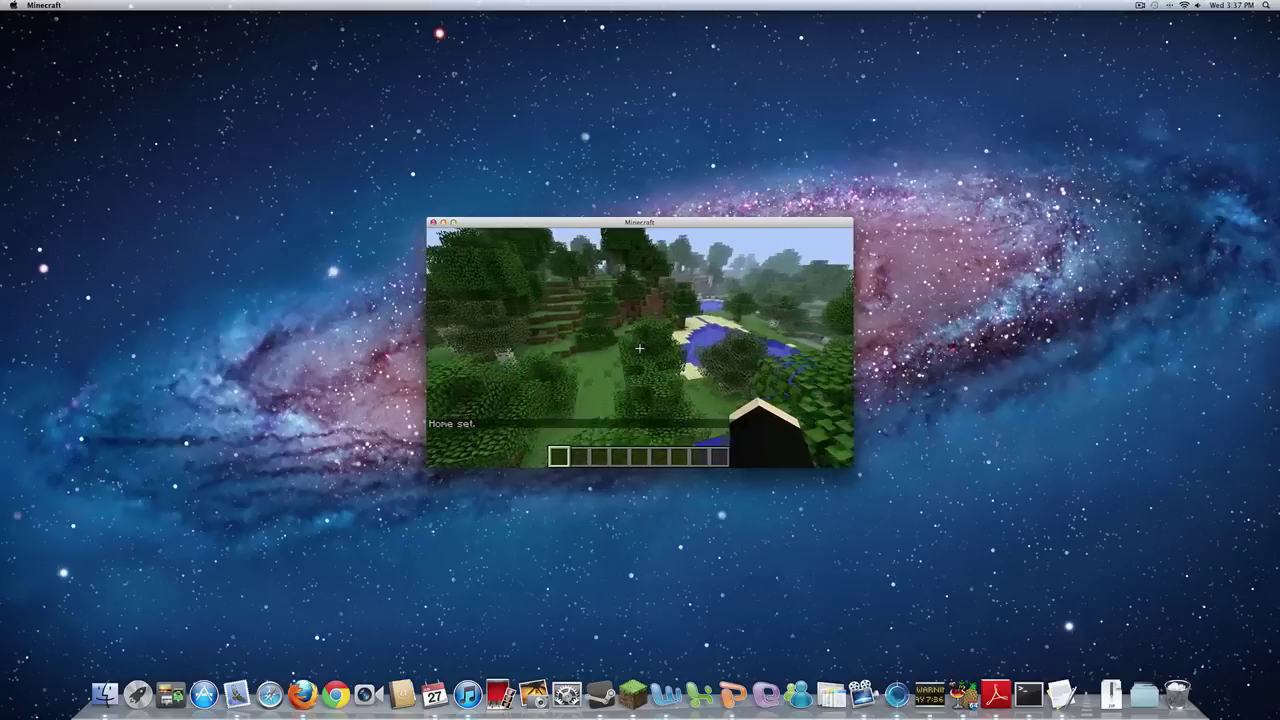
Review the Essentials command help and the home command's response in the chat history.
{"action": "key", "text": "t"}
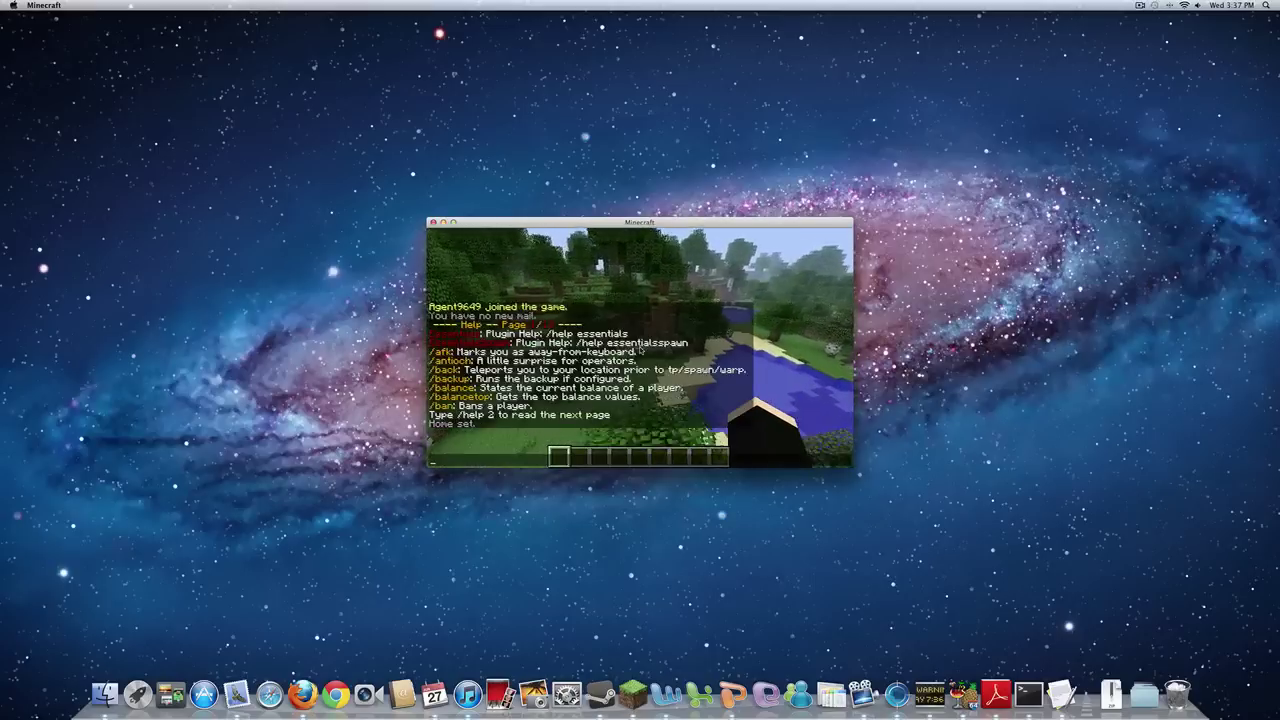
{"action": "key", "text": "Escape"}
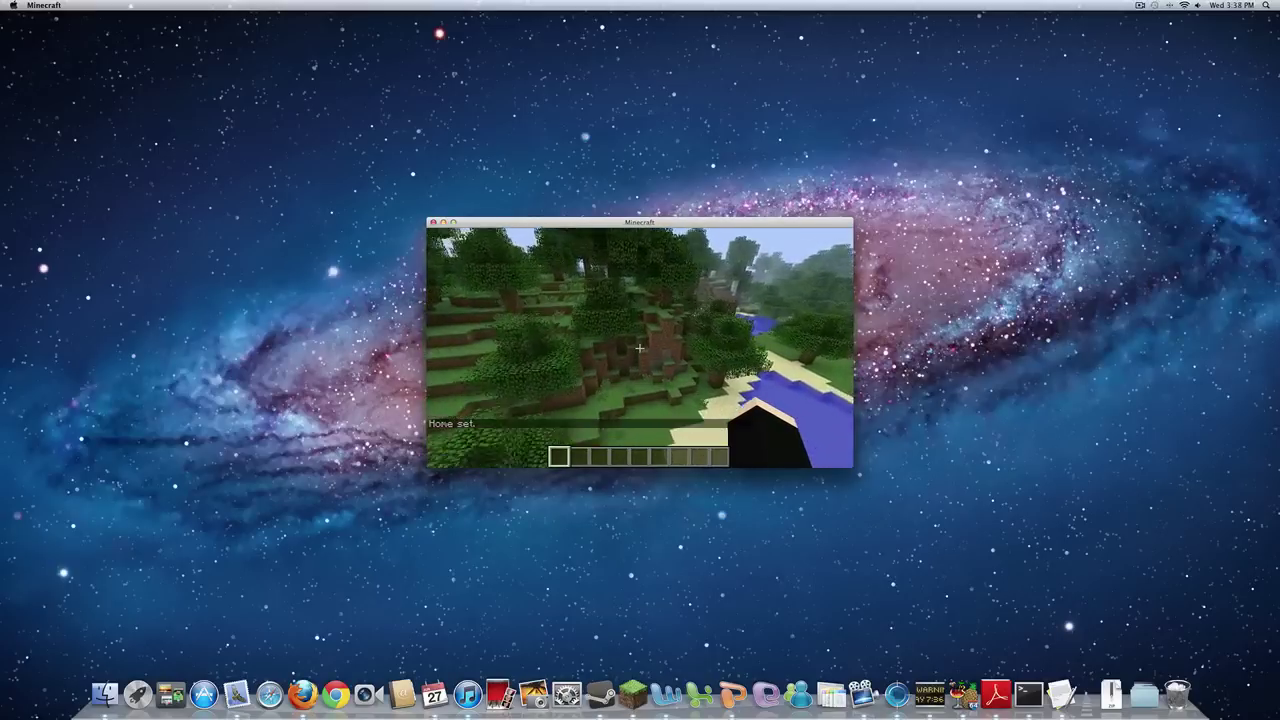
{"action": "key", "text": "t"}
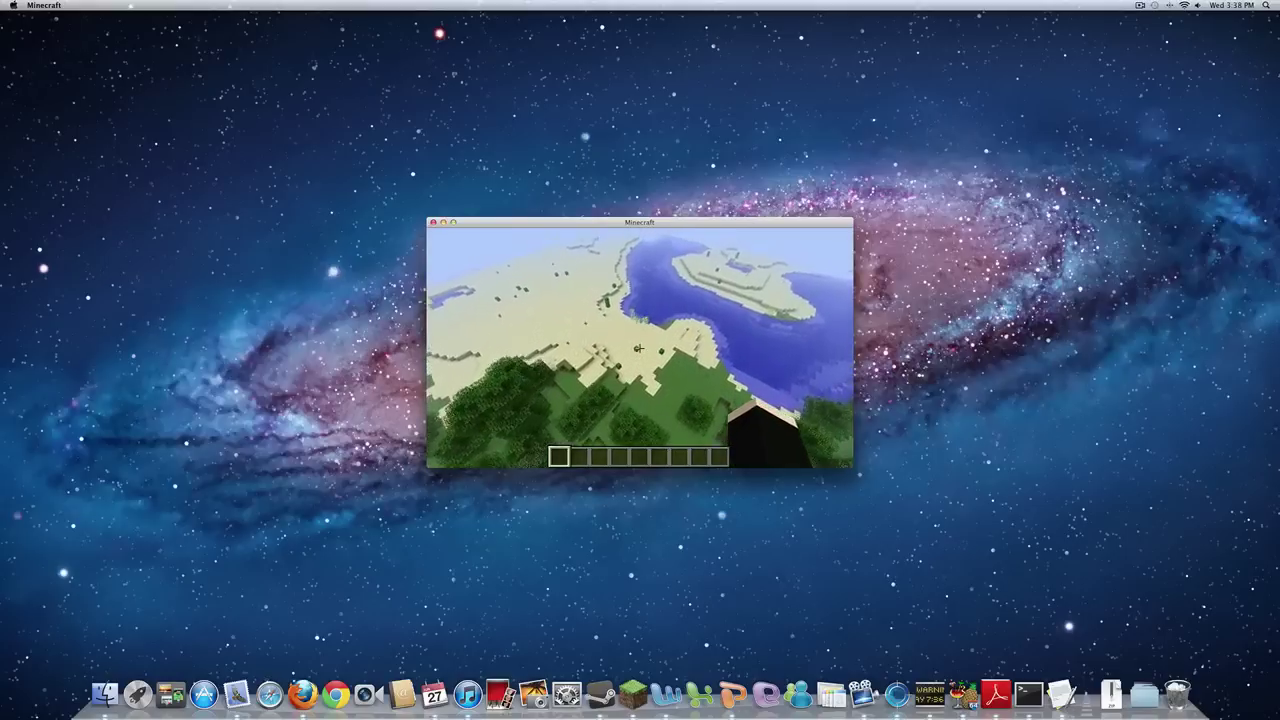
Disconnect from the server and quit Minecraft, returning to the Finder desktop.
{"action": "key", "text": "Escape"}
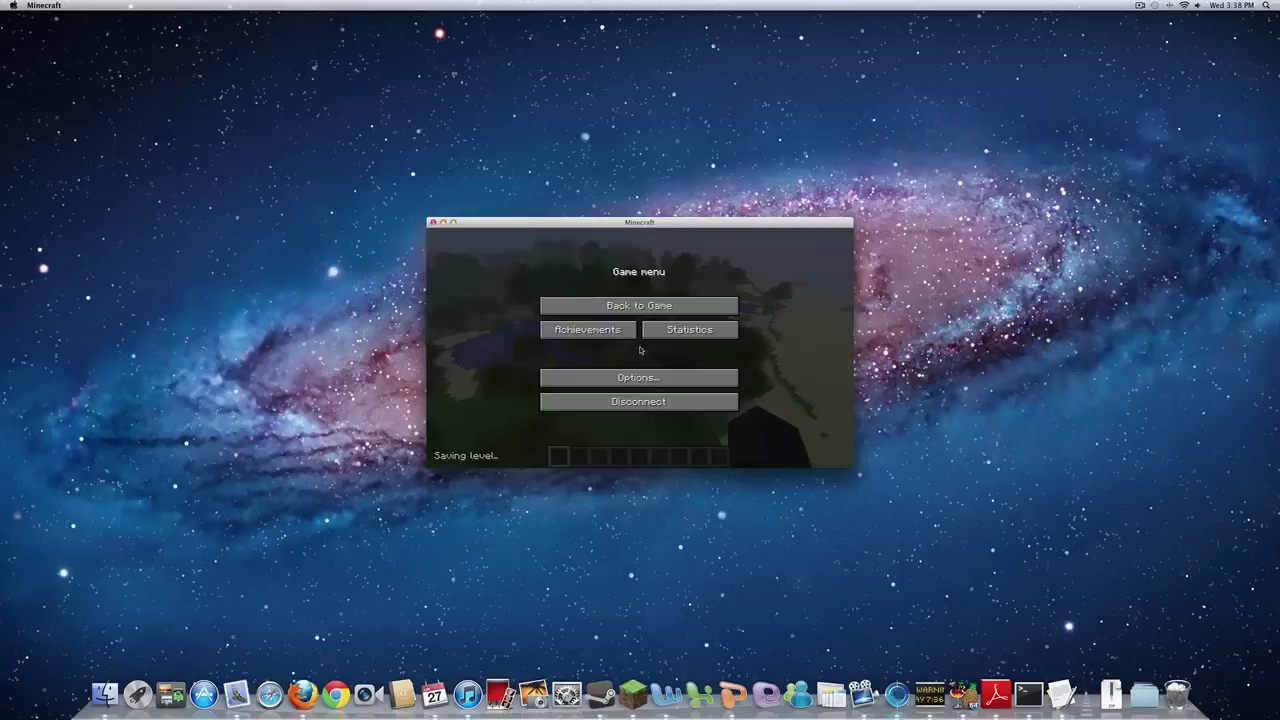
{"action": "left_click", "coordinate": [688, 403]}
{"action": "left_click", "coordinate": [693, 430]}
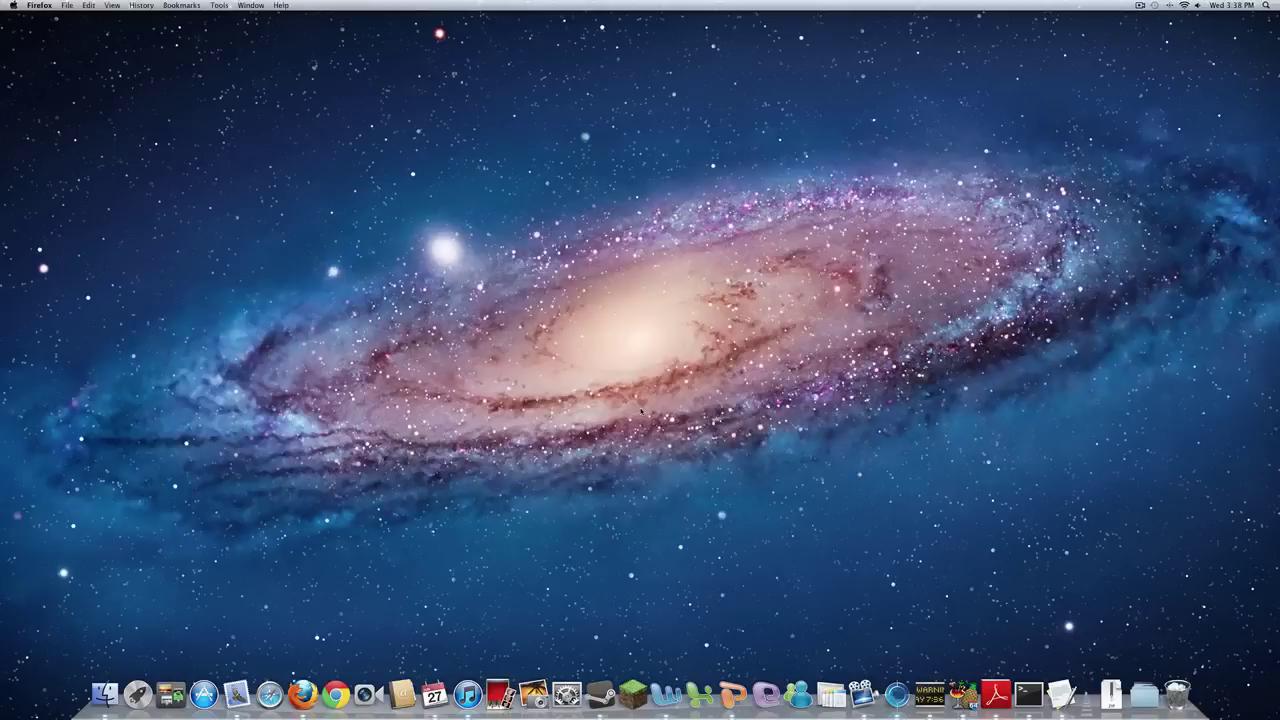
{"action": "left_click", "coordinate": [641, 410]}
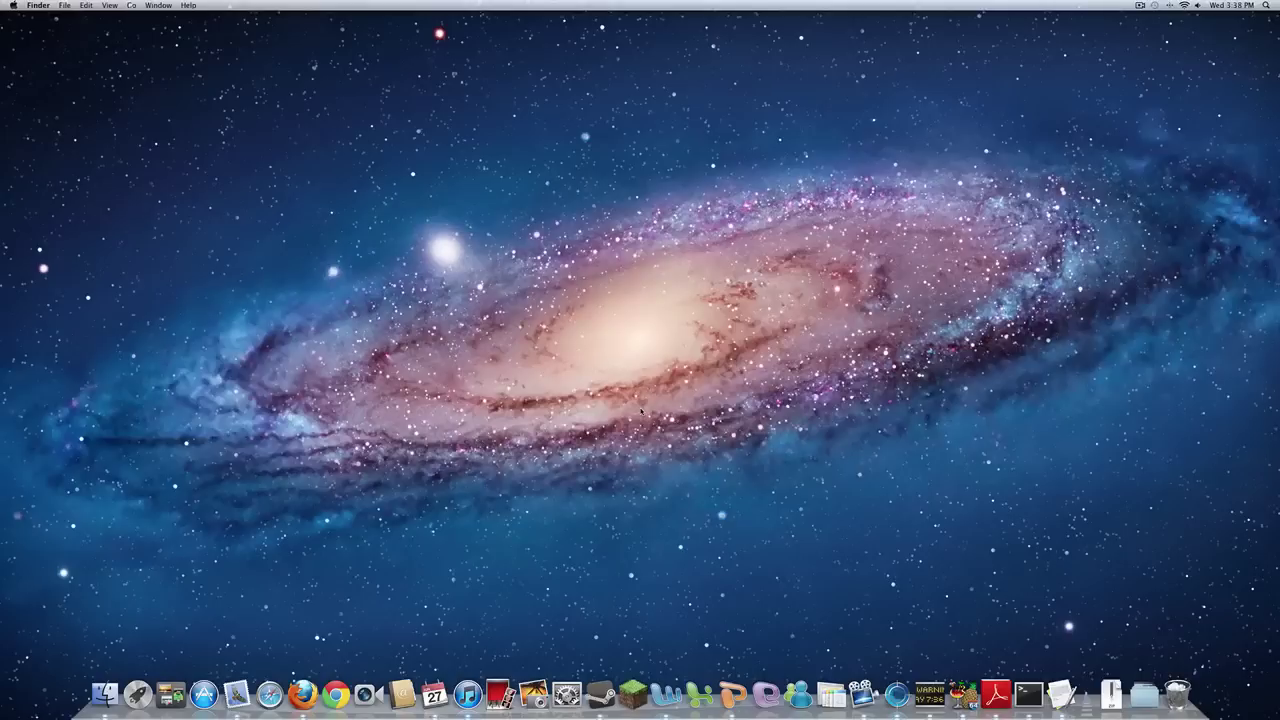